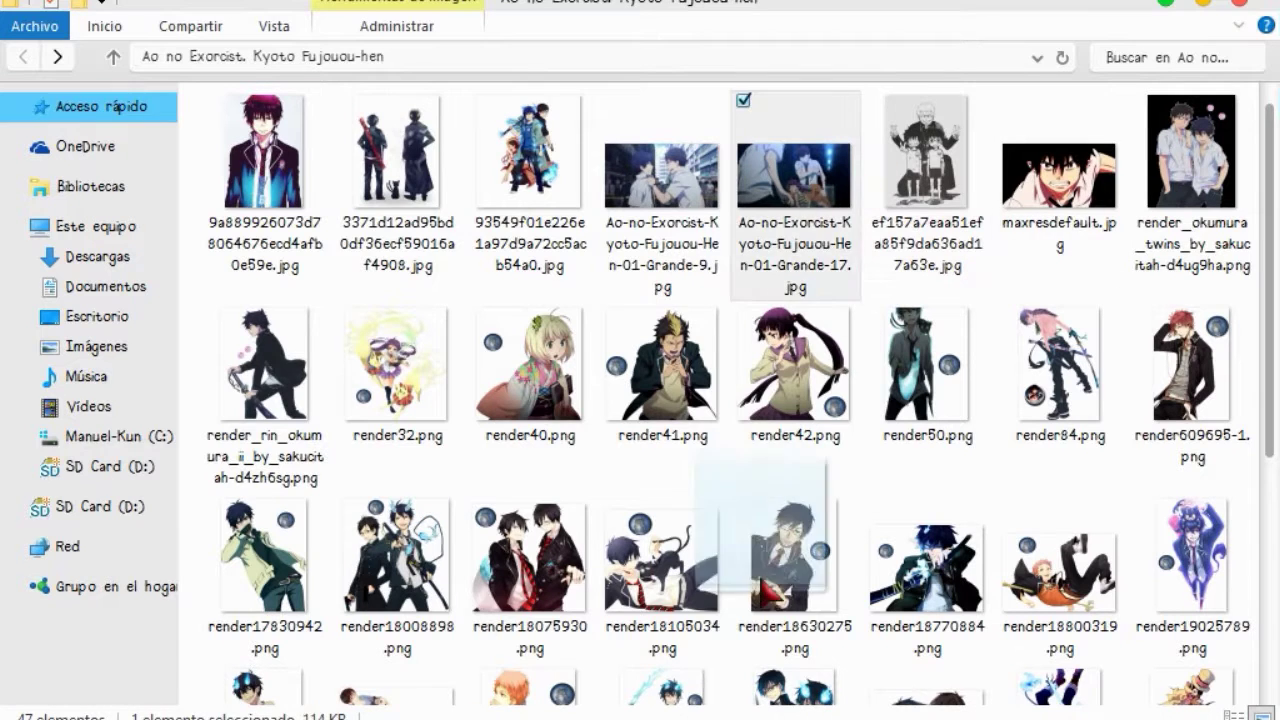
Step: Drag the Kyoto Fujouou-Hen episode still into the Portada canvas and scale it to 110%
left_click_drag(749, 503, 600, 506)
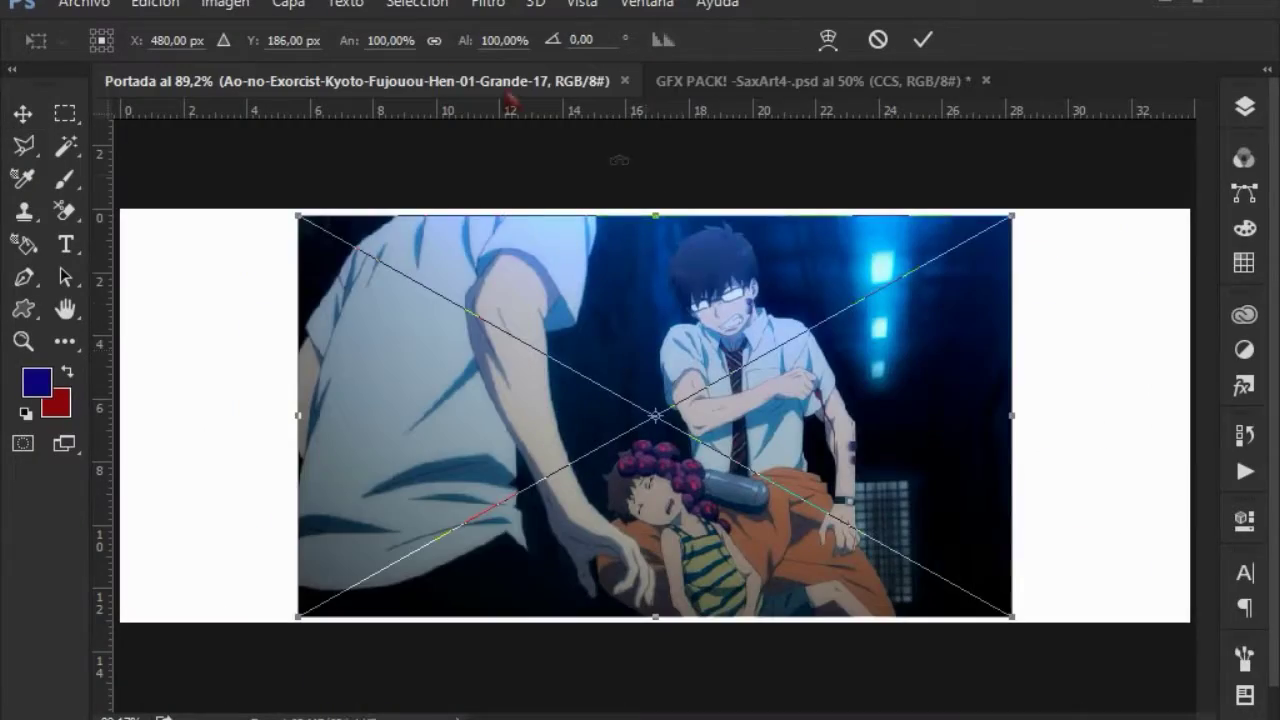
left_click_drag(466, 40, 481, 45)
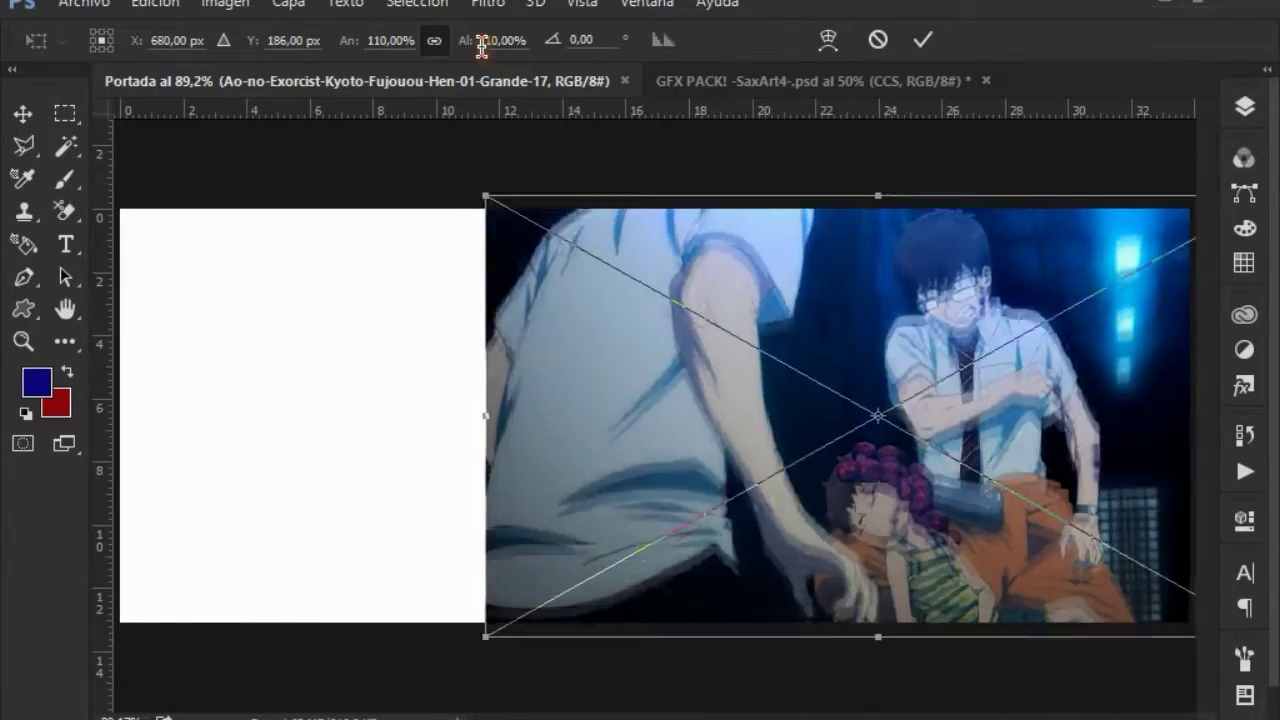
Step: Commit the still, then add maxresdefault flipped horizontally on the banner's left side
key("Return")
left_click_drag(771, 143, 437, 462)
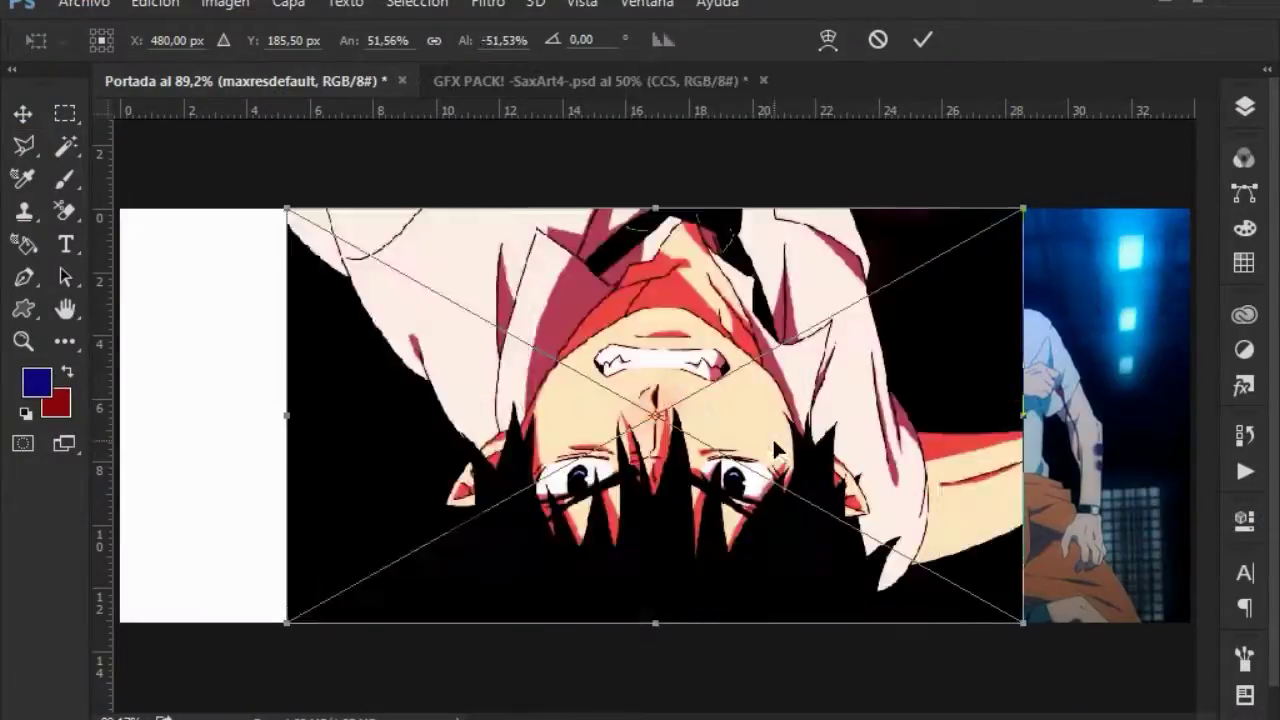
right_click(850, 500)
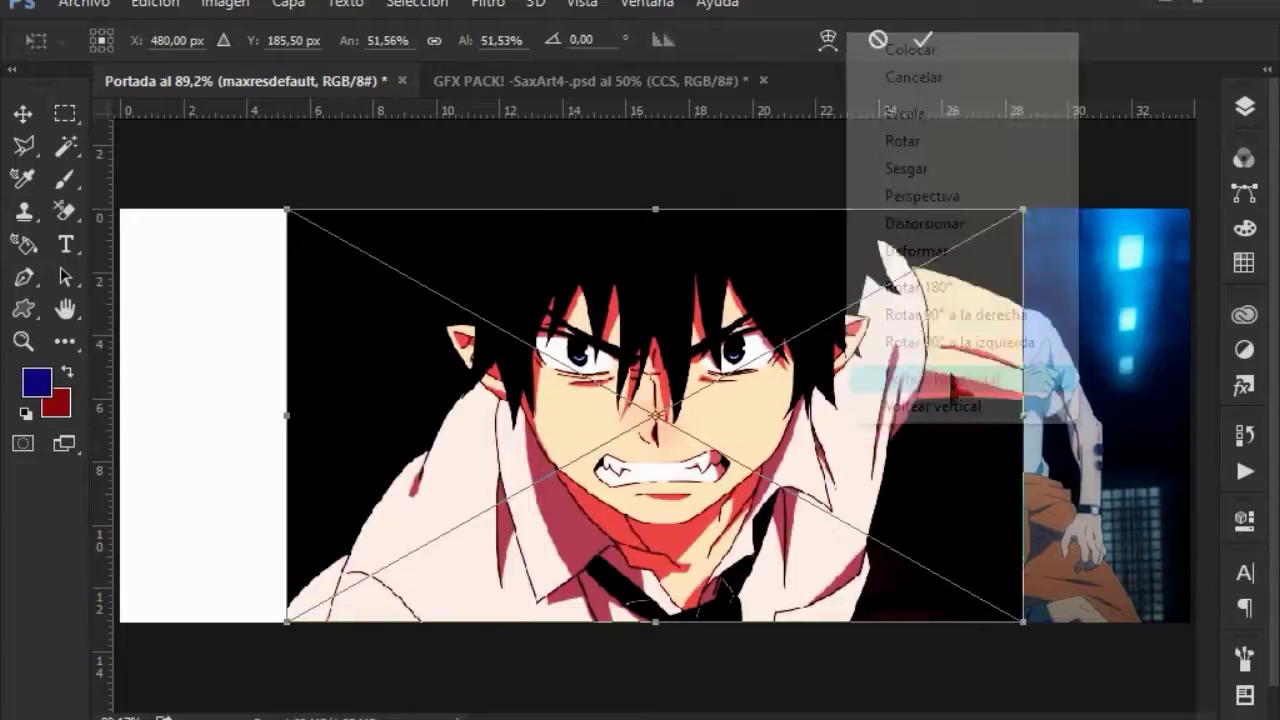
left_click(957, 378)
key("Return")
mouse_move(1058, 414)
left_mouse_down()
mouse_move(903, 412)
mouse_move(950, 415)
left_mouse_up()
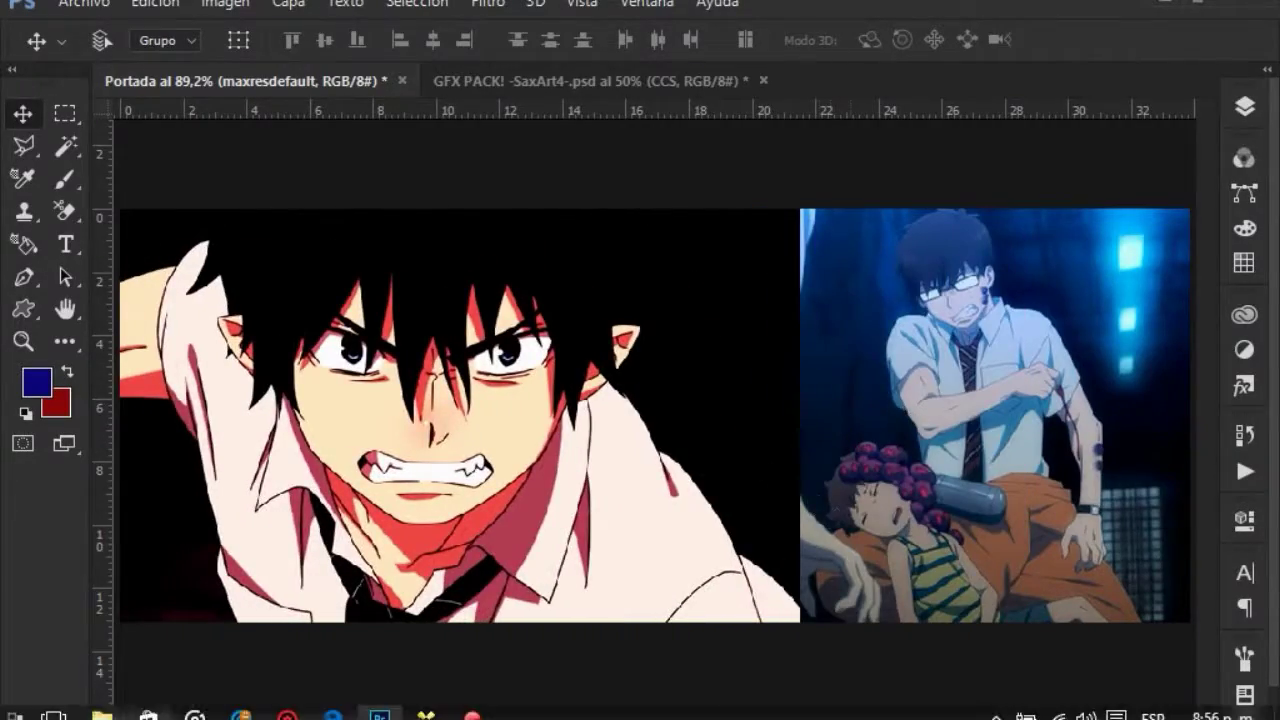
Step: Bring render22132170 into the banner, tilted about −15° and moved up-left
left_click(102, 712)
mouse_move(662, 600)
left_mouse_down()
mouse_move(425, 700)
mouse_move(586, 143)
left_mouse_up()
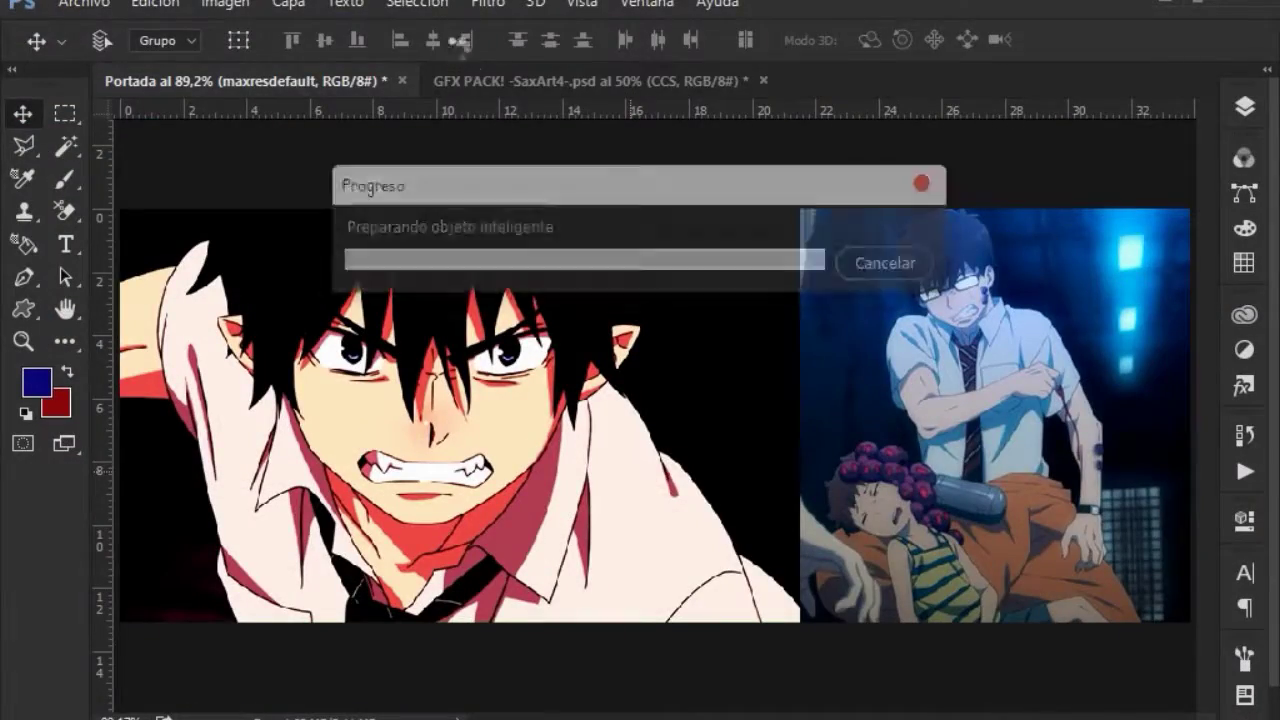
left_click_drag(1110, 330, 1245, 170)
left_click_drag(943, 287, 822, 245)
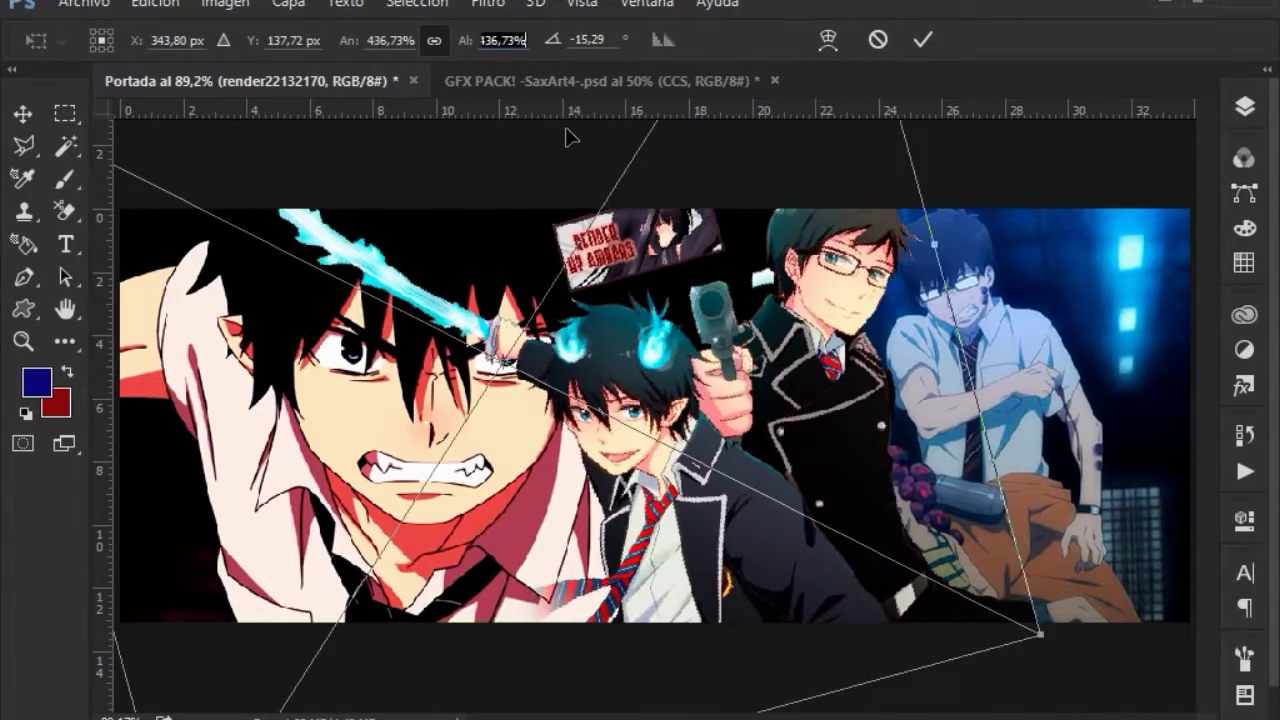
Step: Erase the watermark sticker above the render with the plain Eraser Tool
left_click(65, 210)
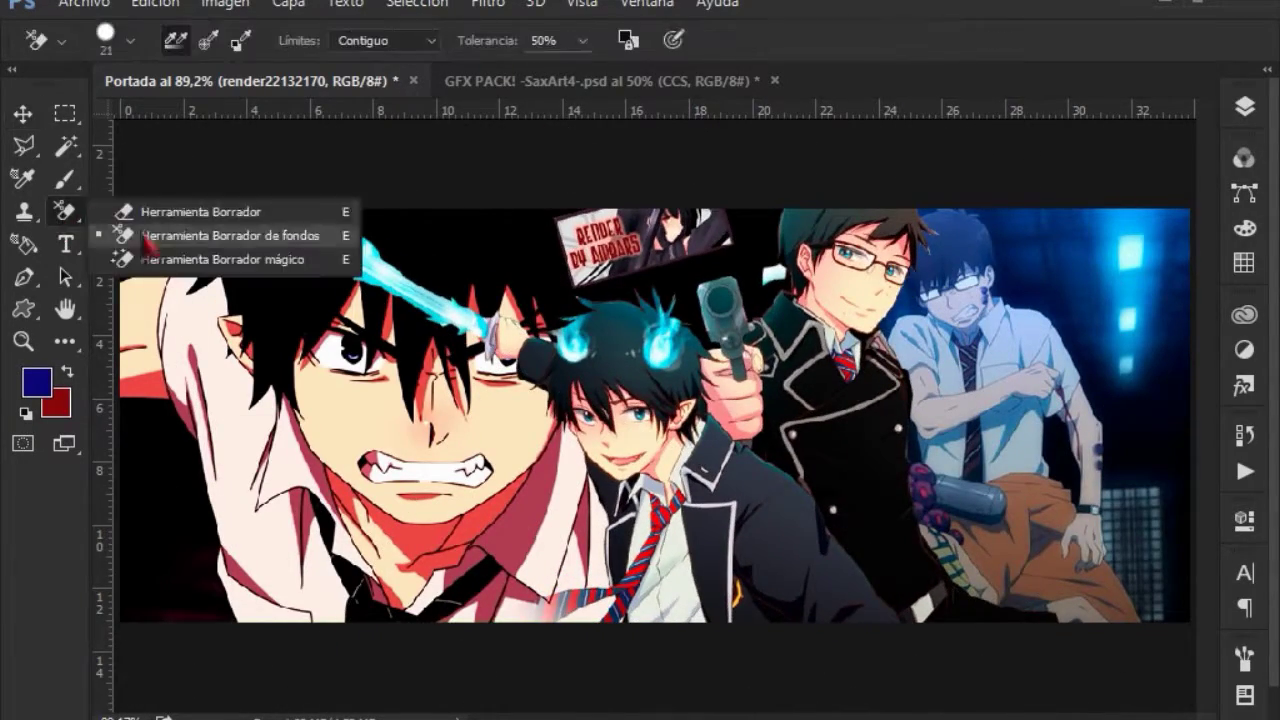
left_click(180, 212)
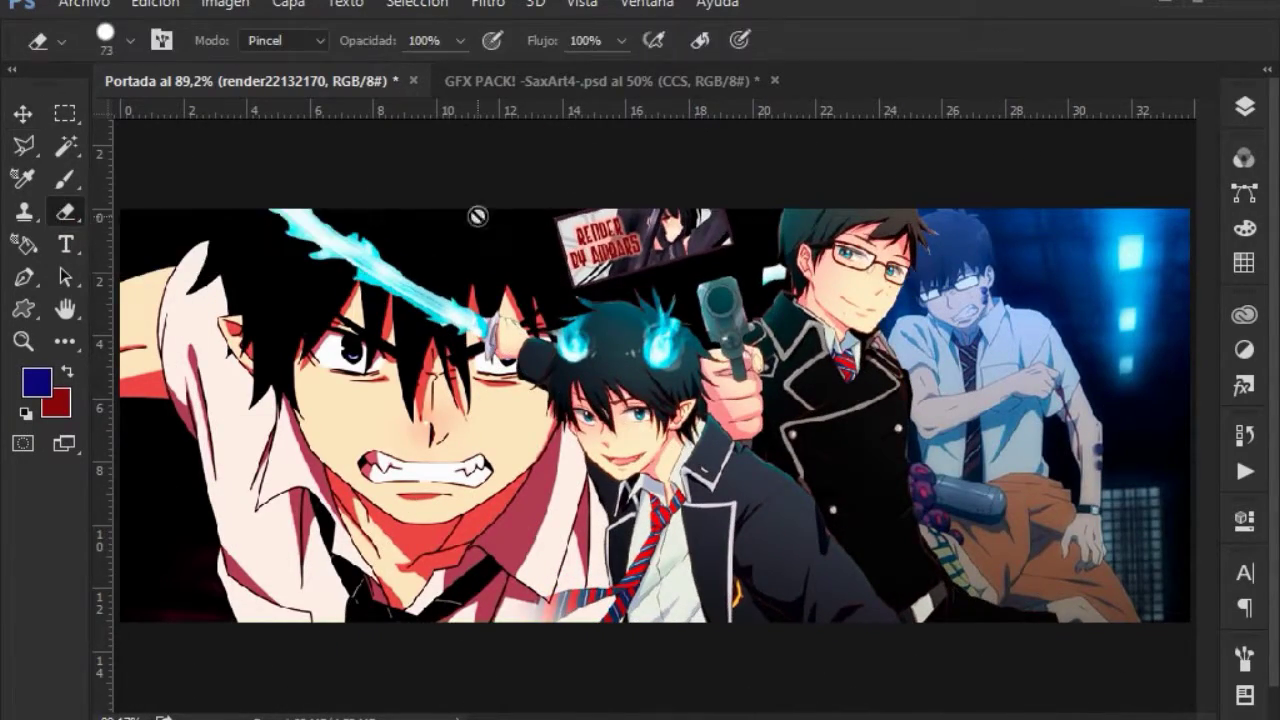
left_click_drag(619, 249, 700, 240)
Step: Try nudging the render to the right, then undo the nudge
right_click(65, 222)
left_click(180, 262)
left_click_drag(930, 383, 960, 383)
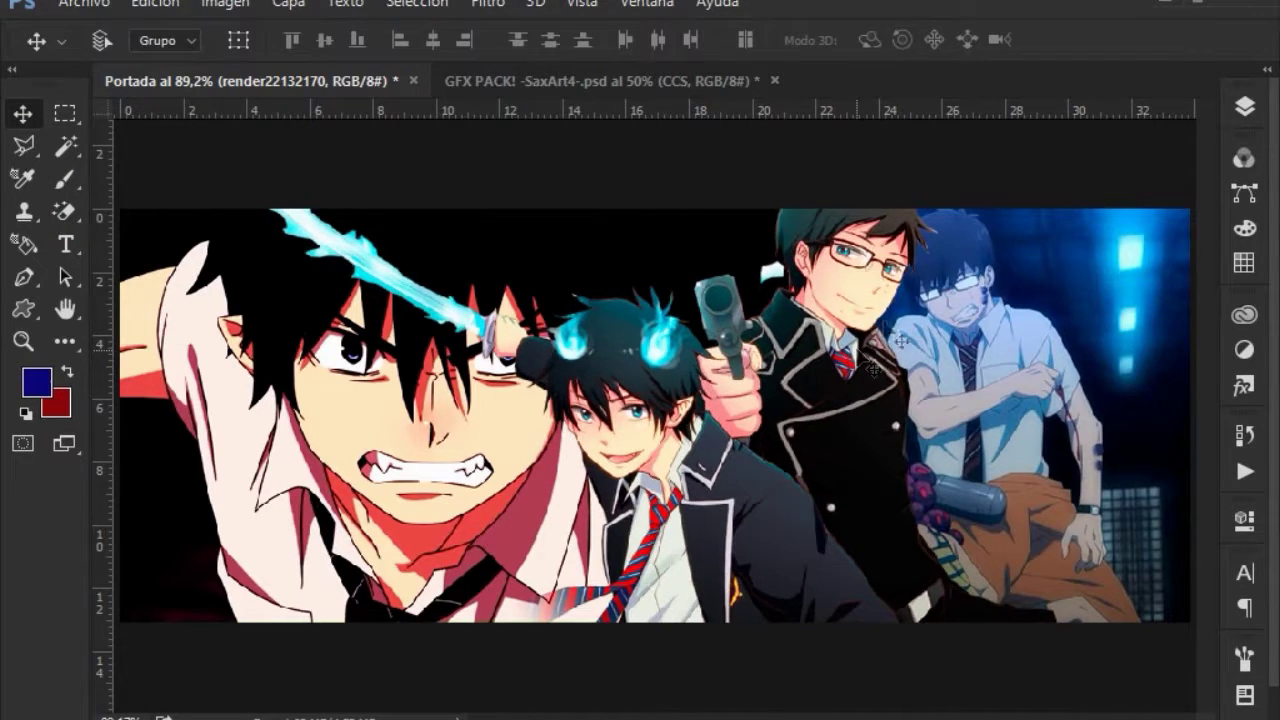
key("ctrl+z")
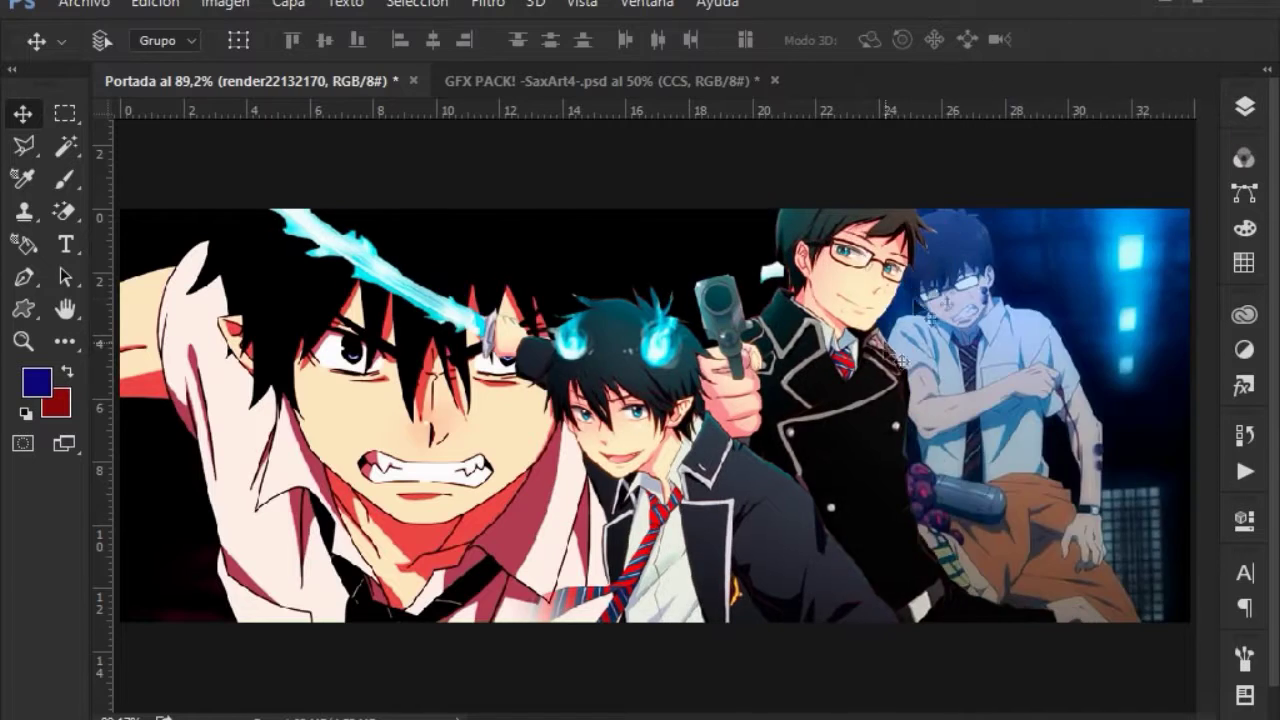
Step: Select the maxresdefault layer and switch to the GFX PACK document
left_click(1244, 107)
left_click(1025, 283)
left_click(735, 77)
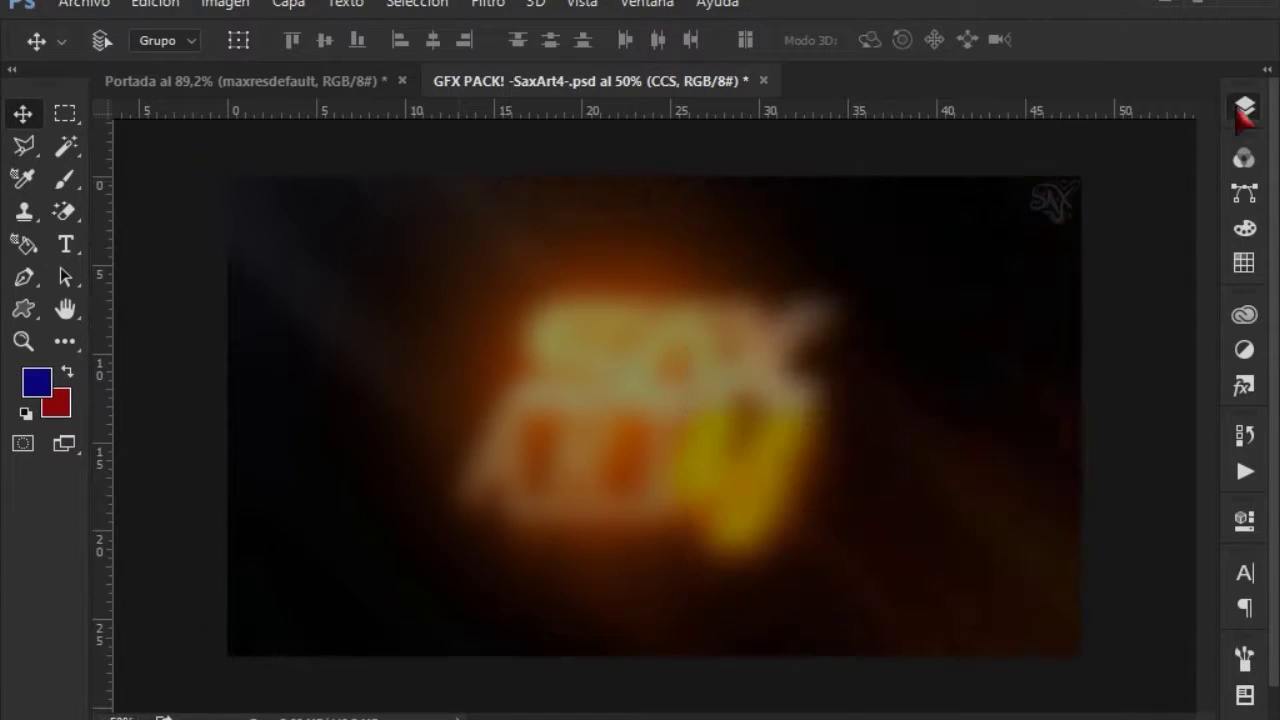
Step: Hide groups 2–5, copy groups 1 and 6 into Portada, and move them to the top
left_click(1244, 107)
left_click_drag(877, 267, 878, 411)
left_click(1014, 270)
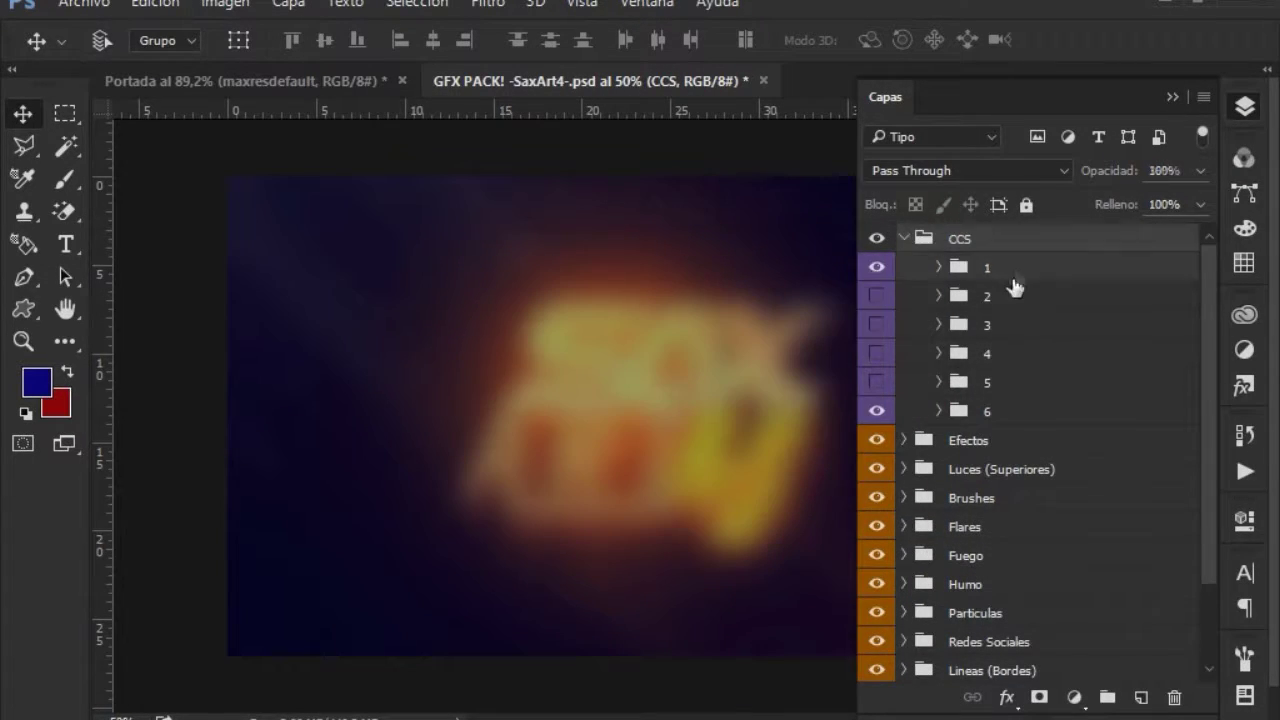
left_click(1023, 413, "ctrl")
left_click_drag(1023, 413, 1068, 289)
key("ctrl+bracketright")
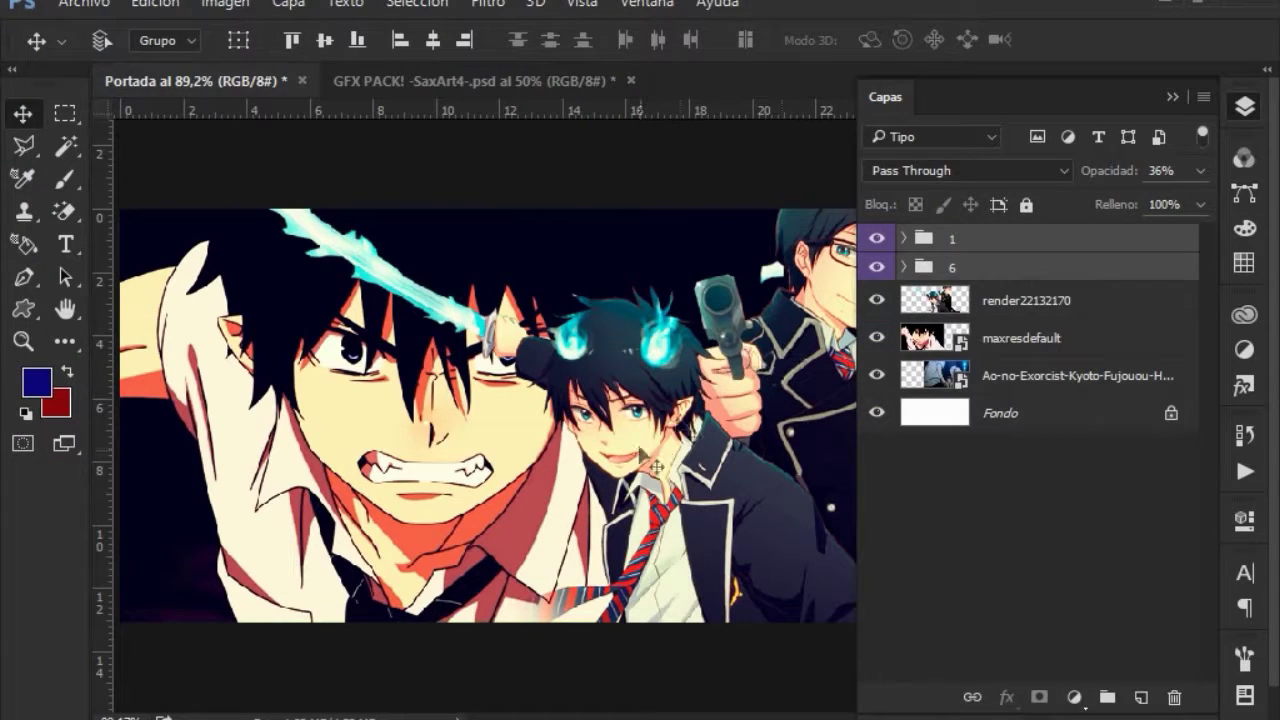
Step: On a new layer, paint black shading over the left, right and centre edges
left_click(1140, 697)
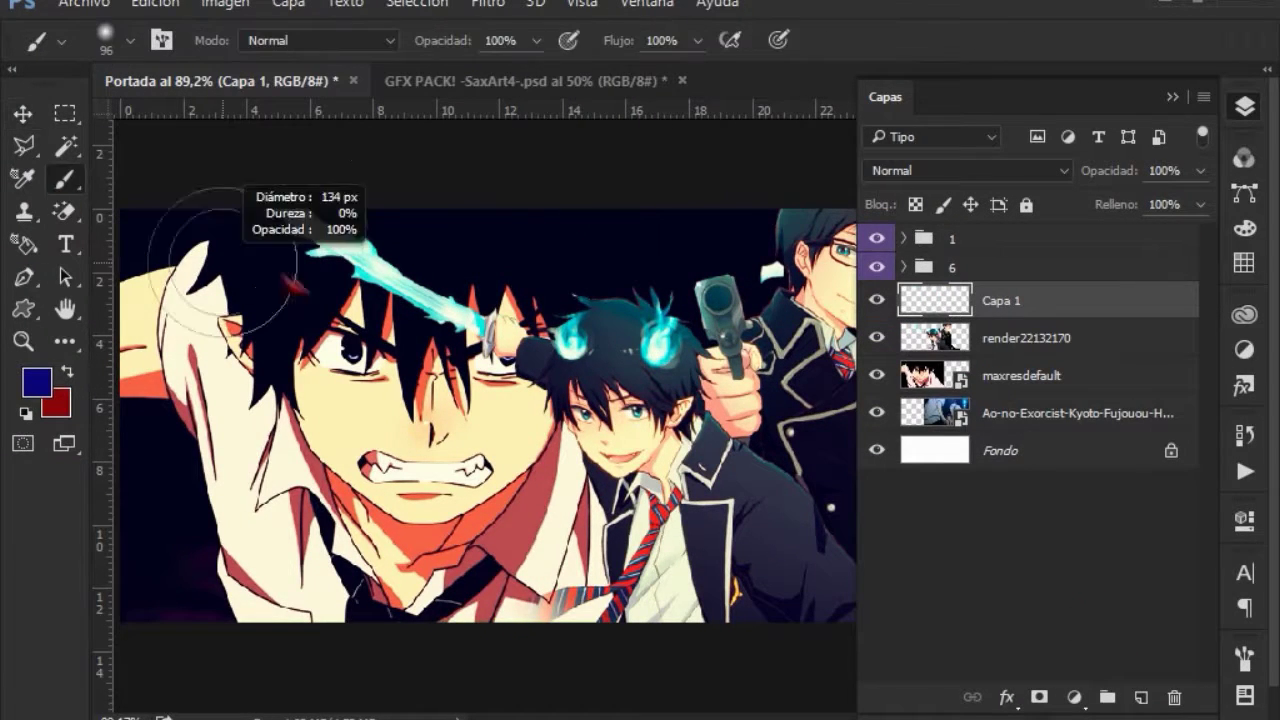
left_click(38, 382)
left_click(860, 172)
left_click_drag(257, 214, 100, 571)
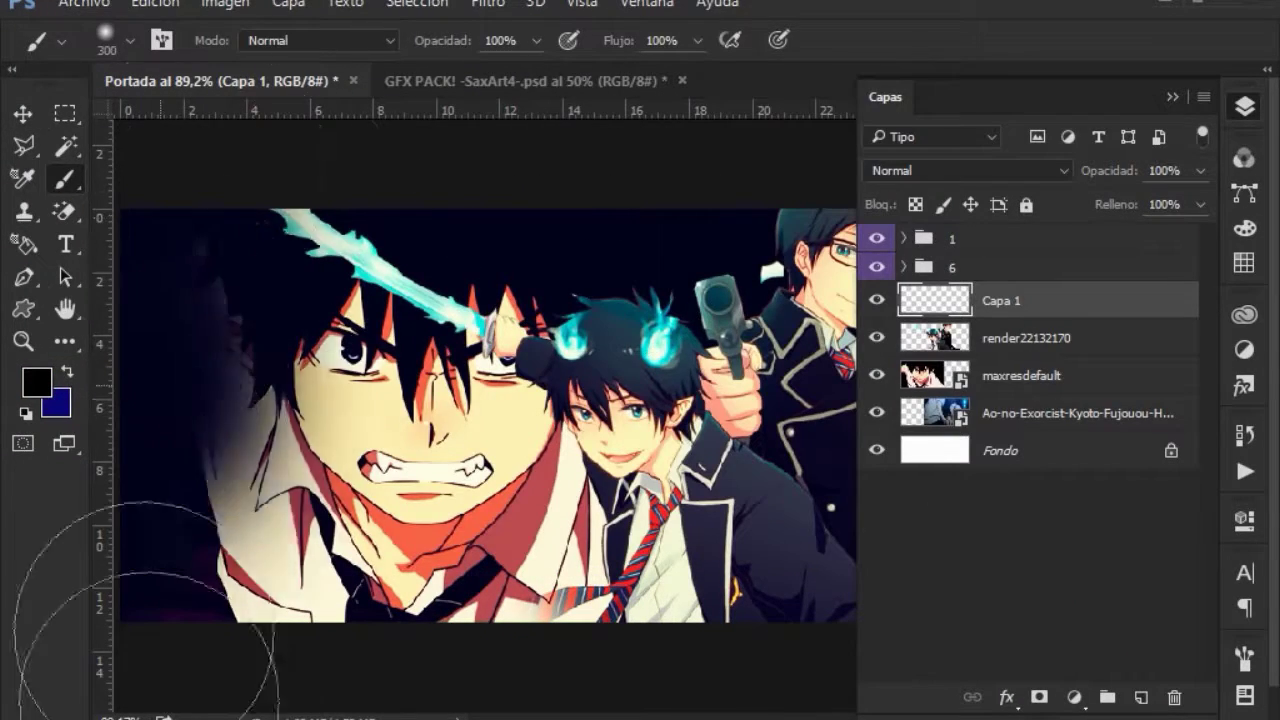
key("F7")
mouse_move(1130, 178)
left_mouse_down()
mouse_move(843, 623)
mouse_move(486, 214)
left_mouse_up()
Step: Gaussian-blur and enlarge the black shading, then paint a dark-blue wash over the banner
key("v")
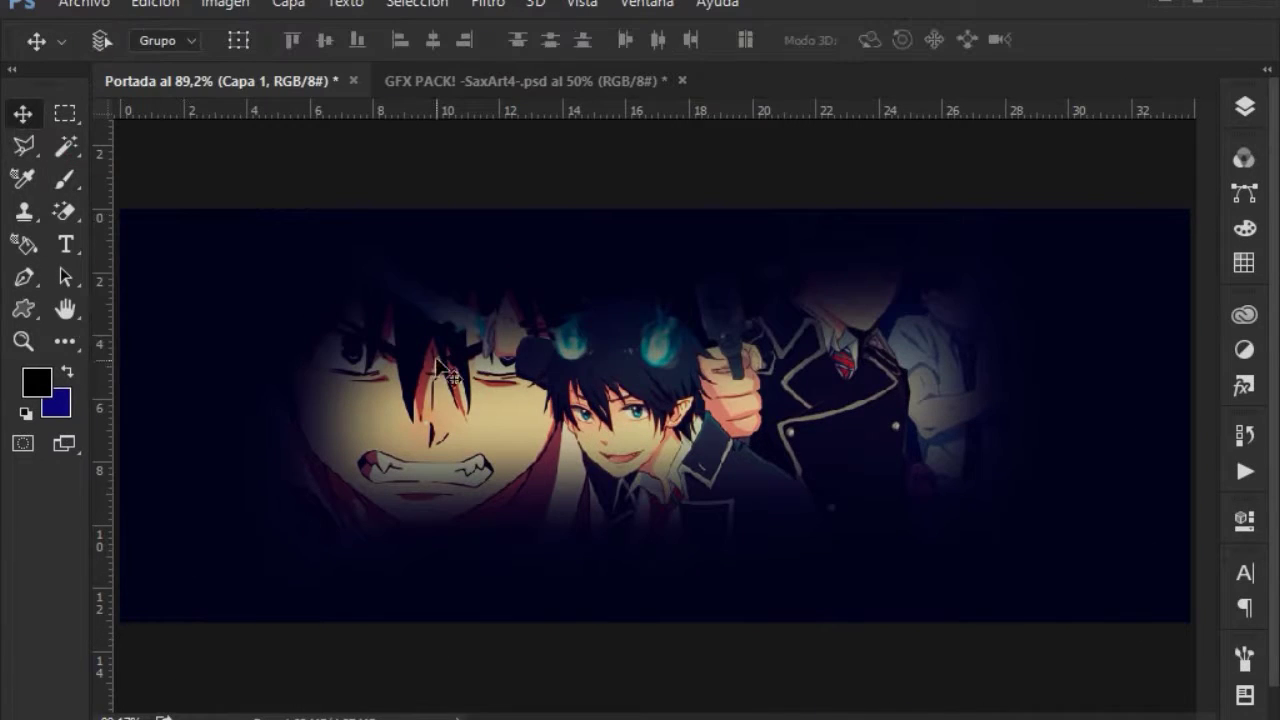
left_click(488, 3)
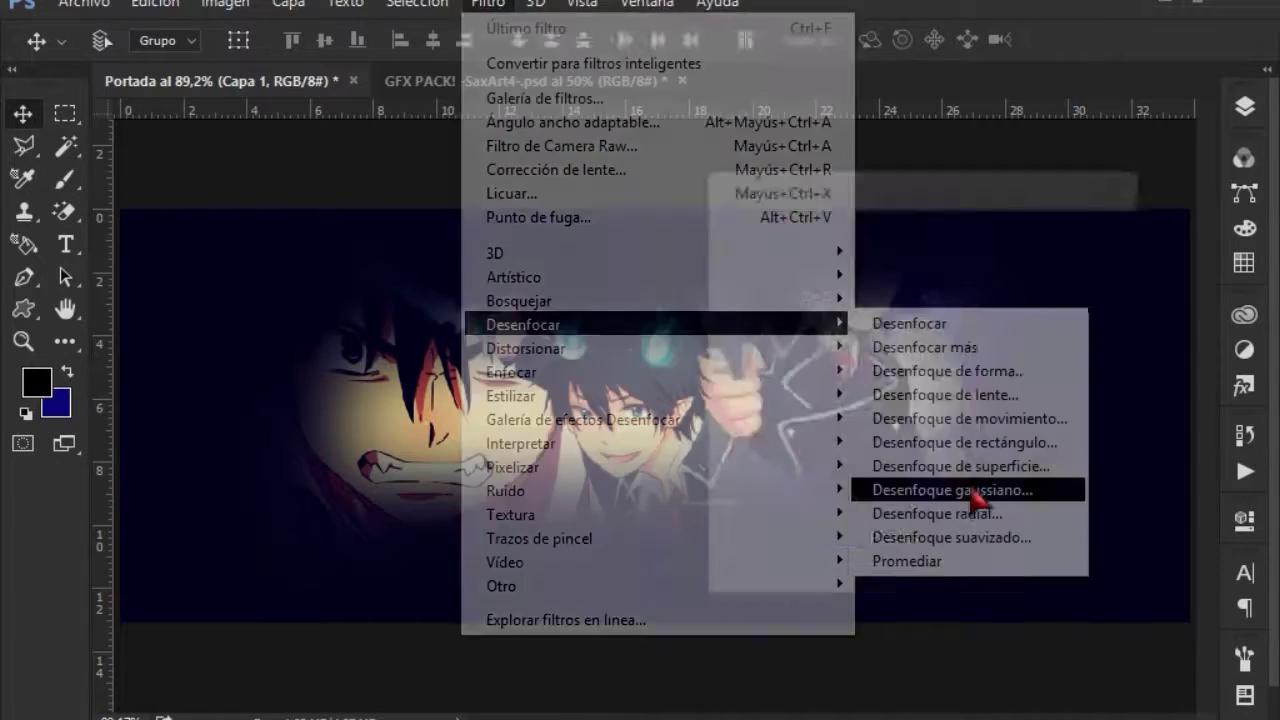
left_click(957, 491)
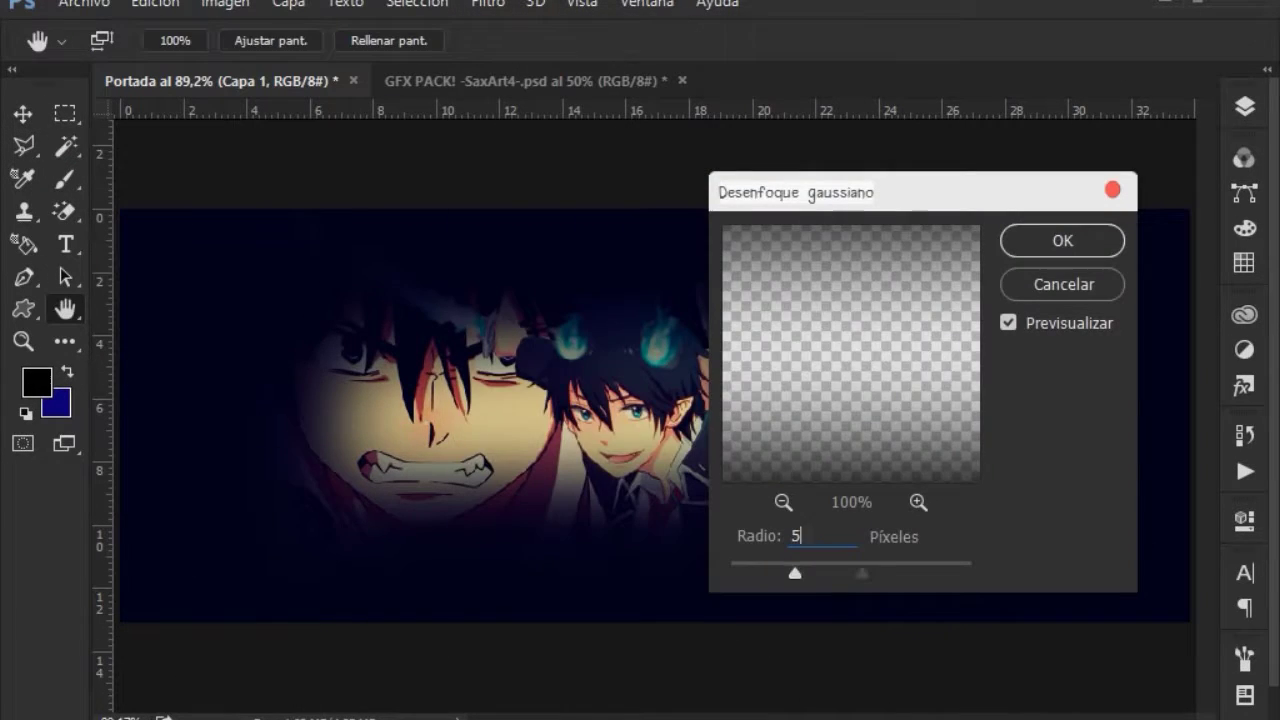
left_click(1062, 241)
key("ctrl+t")
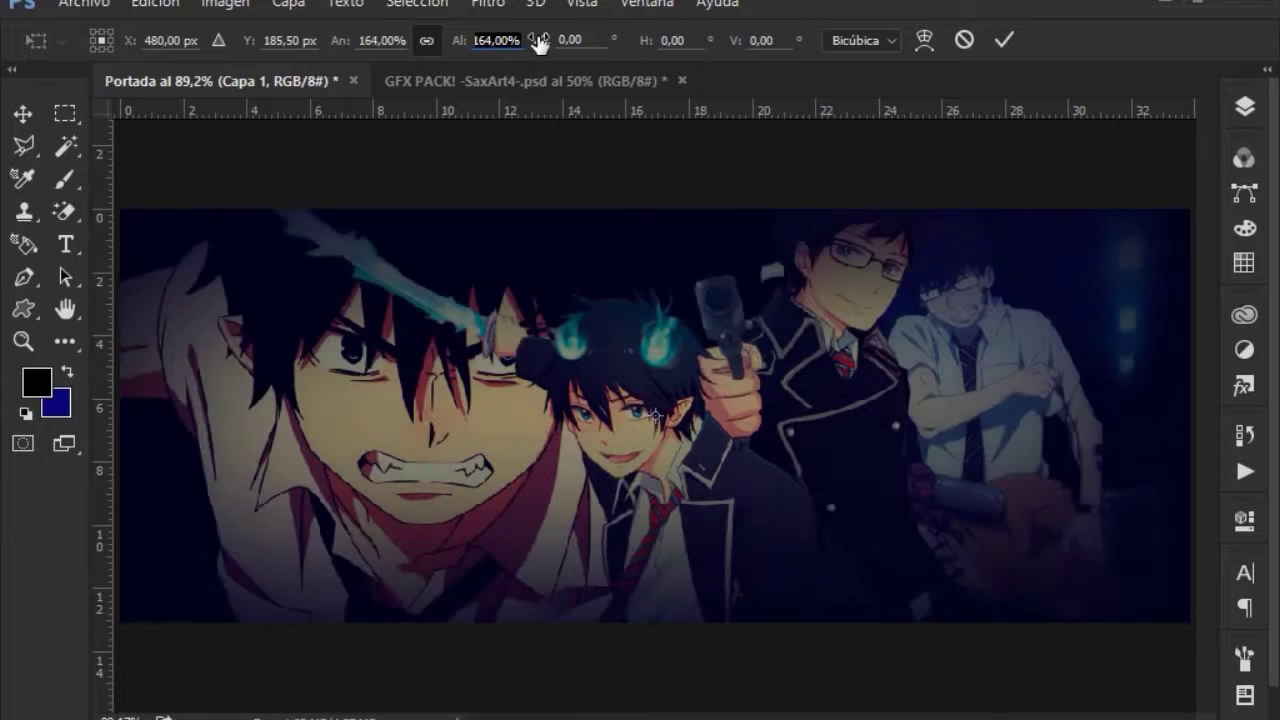
key("shift+Up")
key("shift+Up")
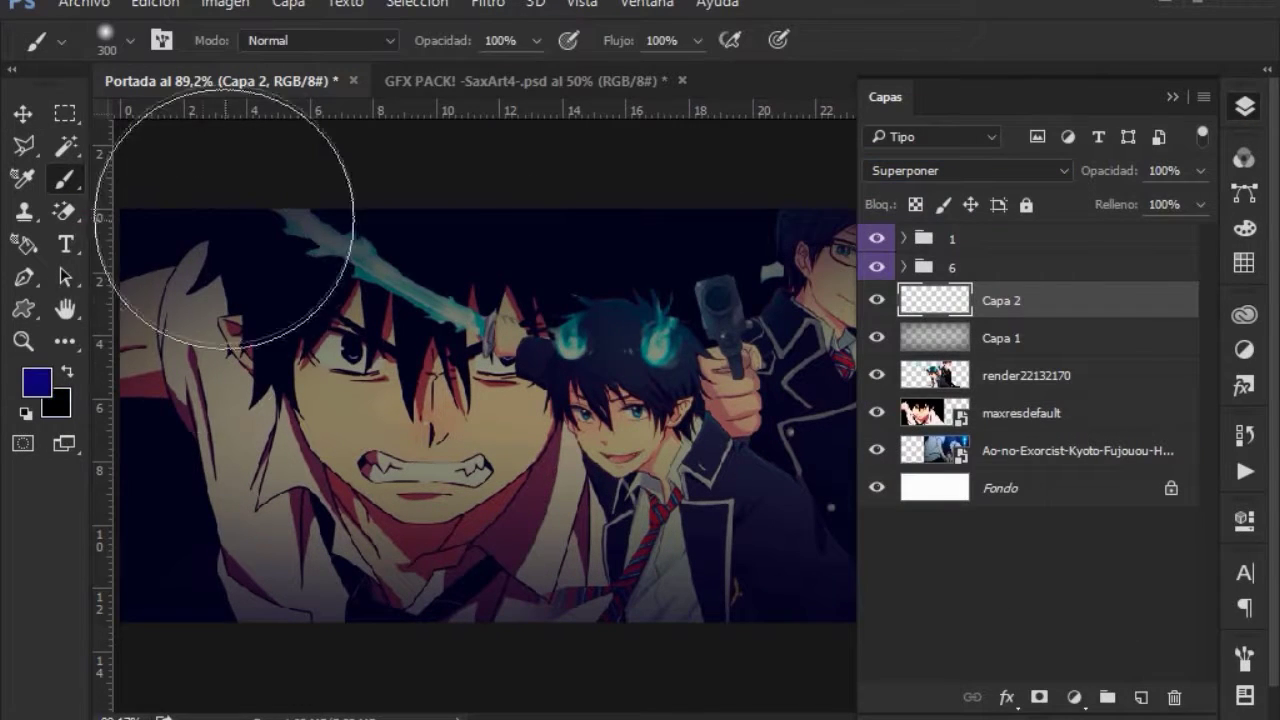
mouse_move(225, 218)
left_mouse_down()
mouse_move(320, 660)
mouse_move(85, 485)
mouse_move(940, 630)
mouse_move(632, 166)
left_mouse_up()
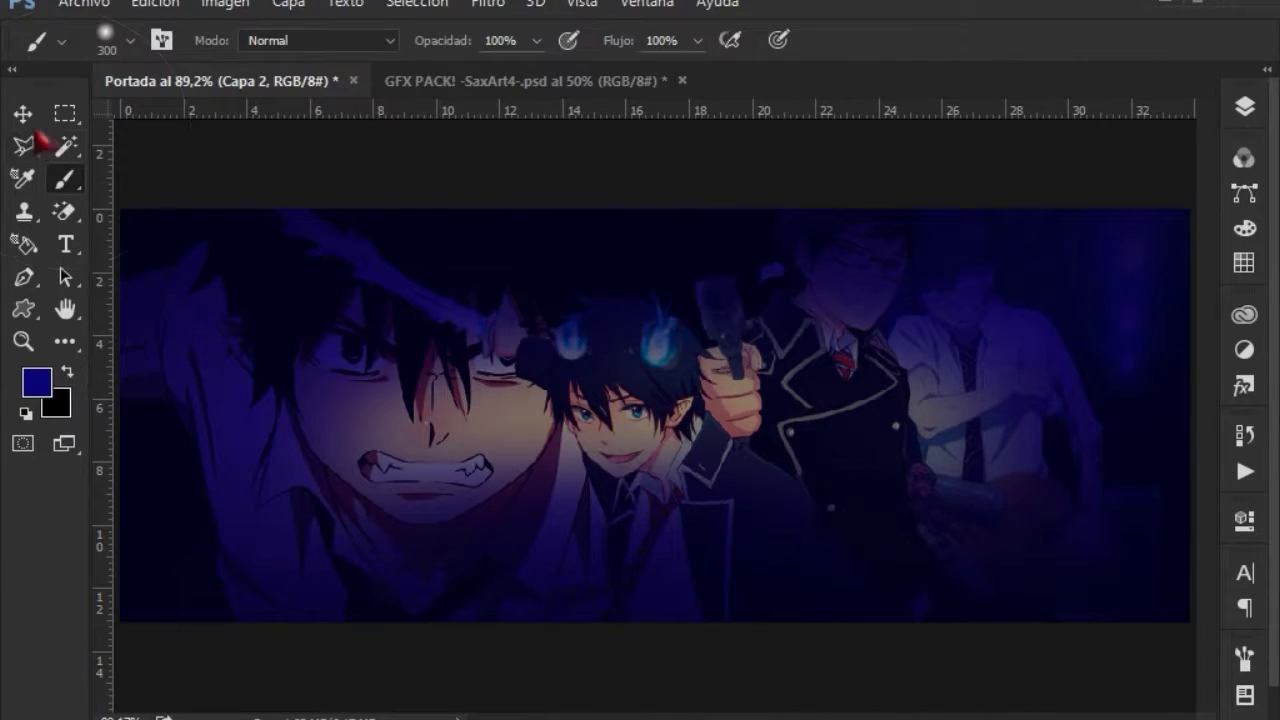
Step: Gaussian-blur the blue wash and scale it up proportionally
left_click(488, 3)
left_click(909, 494)
left_click(1100, 243)
key("ctrl+t")
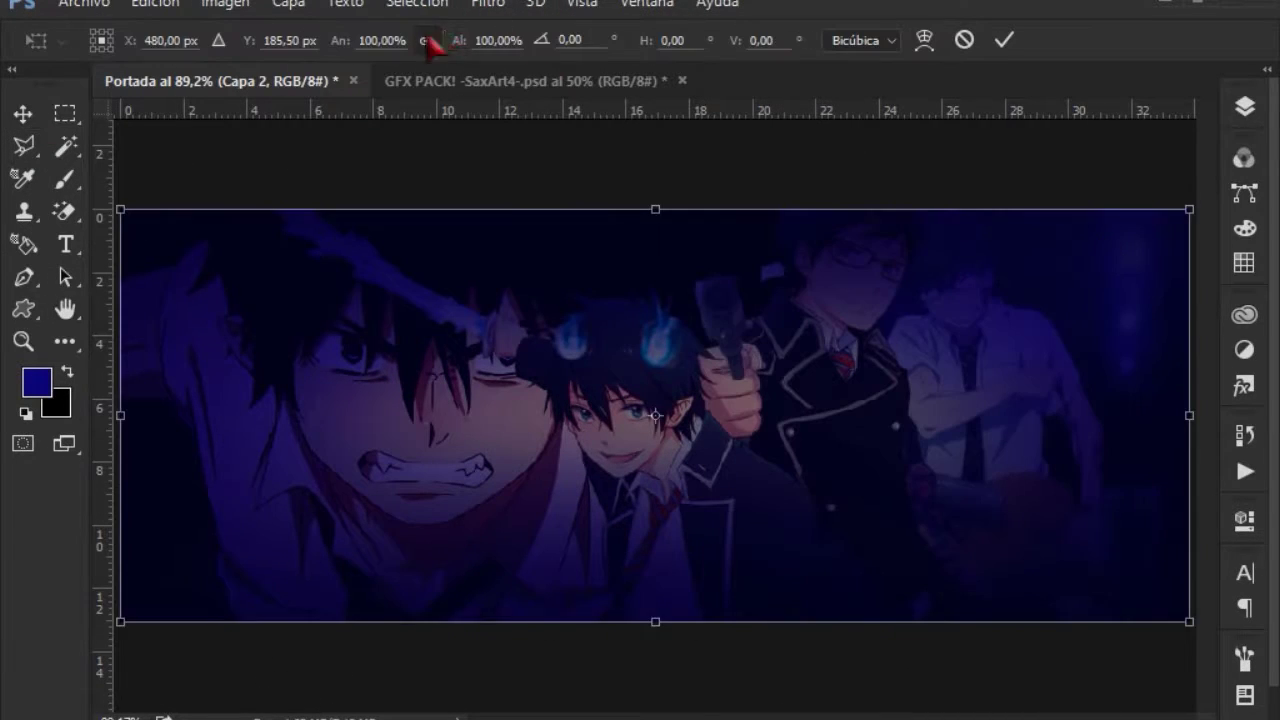
left_click(426, 40)
left_click_drag(459, 40, 566, 58)
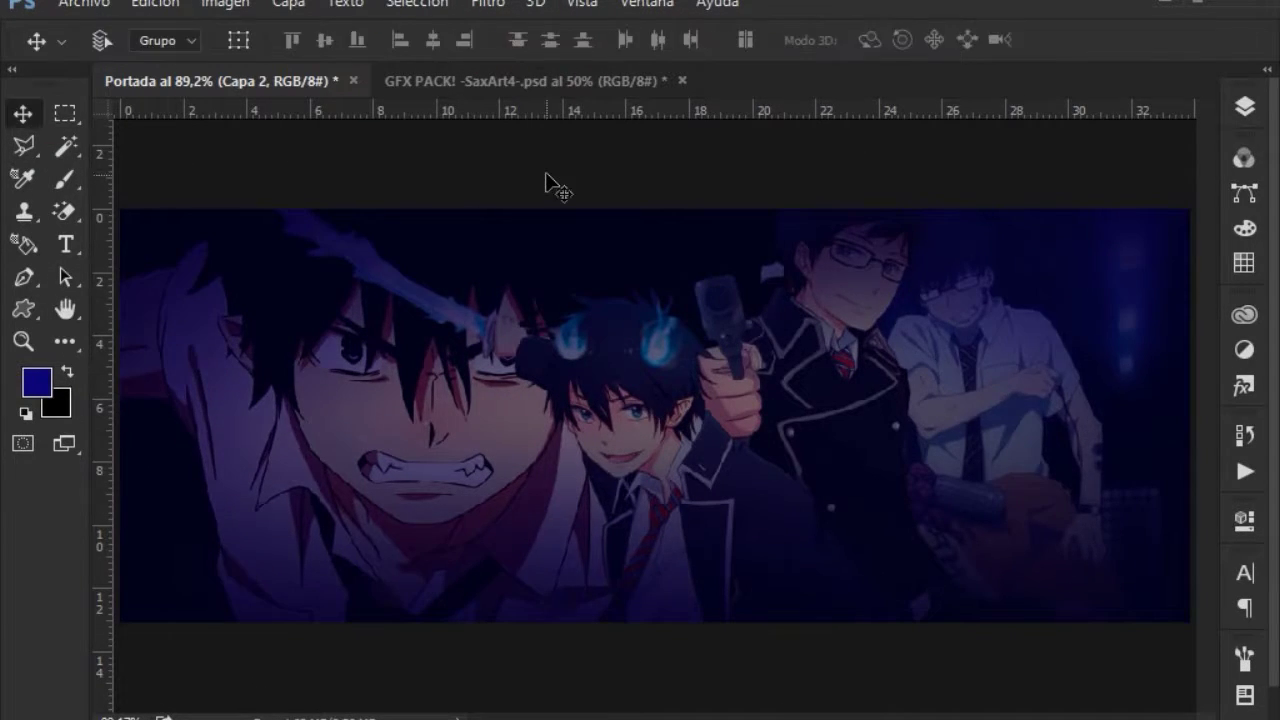
Step: Switch to a large soft eraser tip to clear the shading off the face
key("b")
right_click(514, 177)
key("Escape")
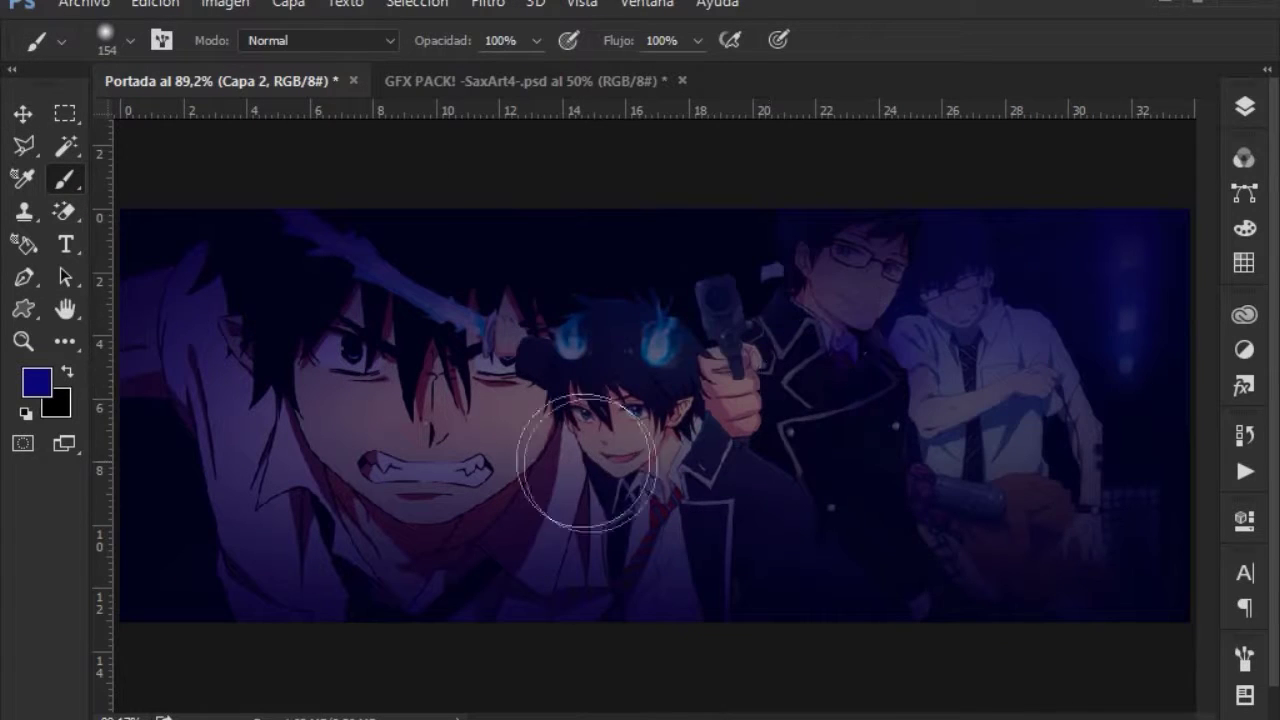
key("e")
right_click(722, 310)
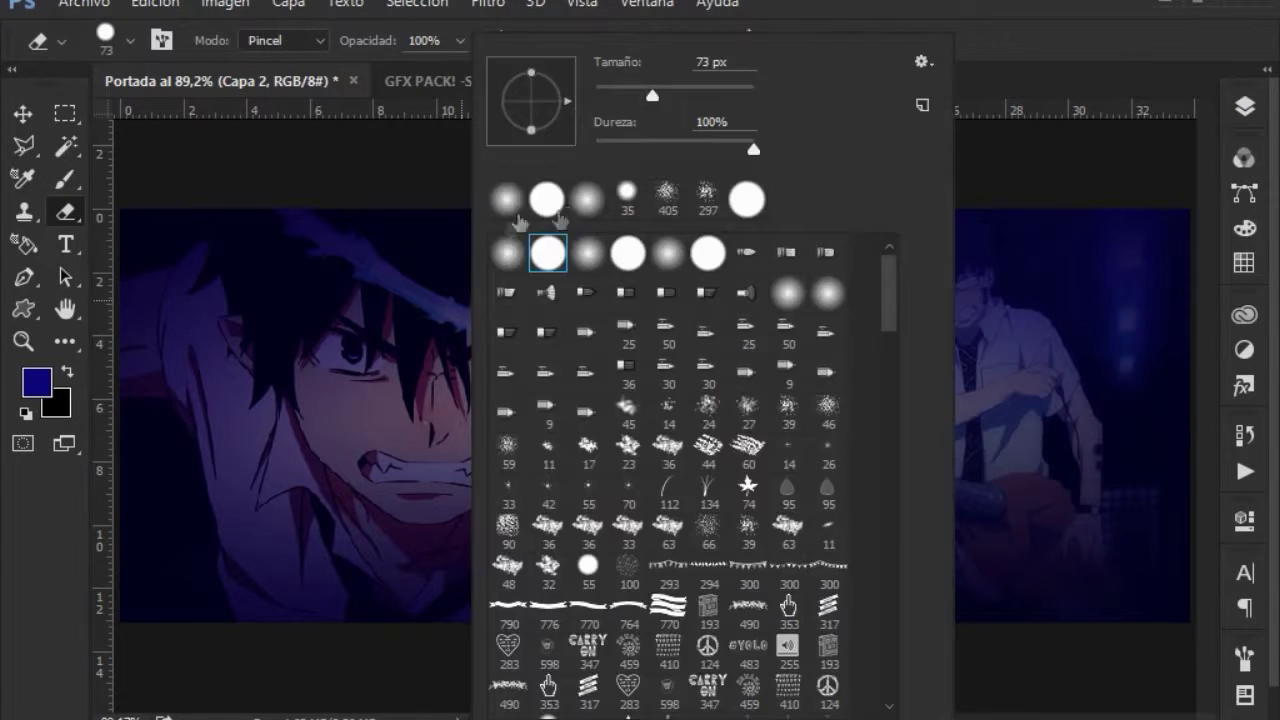
key("Return")
left_click(451, 432)
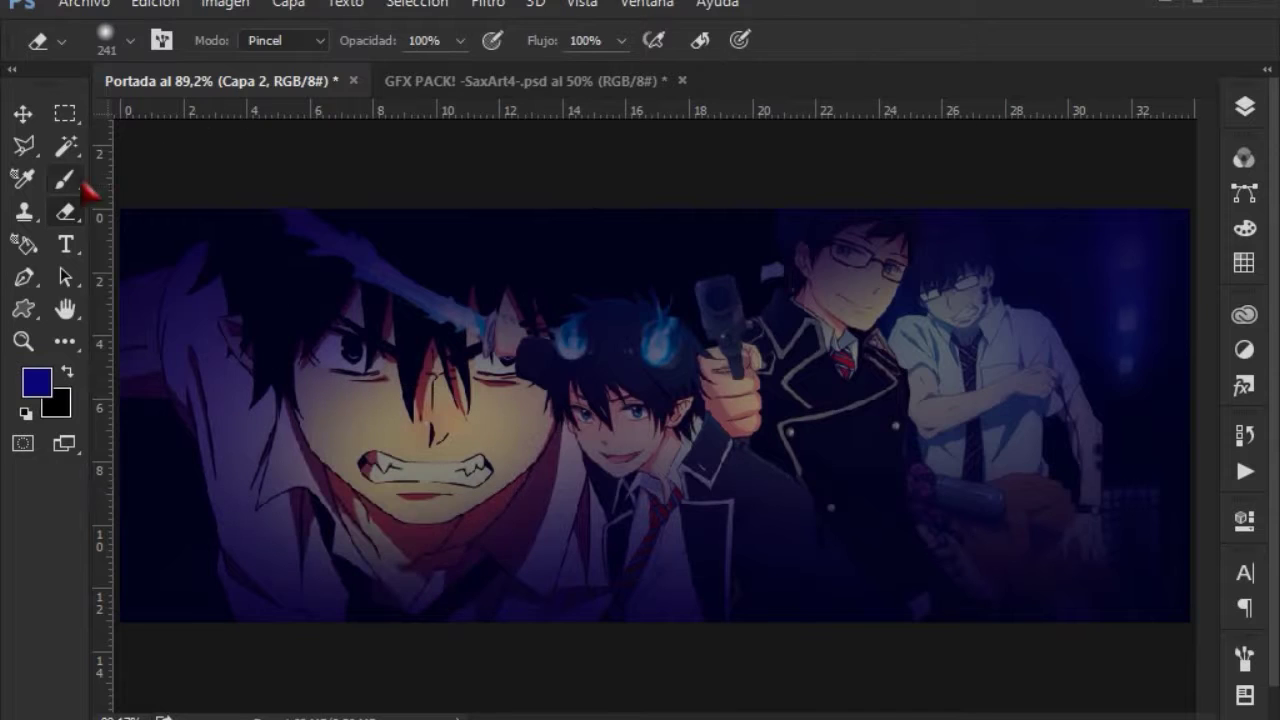
Step: Add a new empty layer for the glow spots
left_click(65, 178)
left_click(1245, 107)
left_click(1141, 697)
left_click(965, 170)
left_click(945, 358)
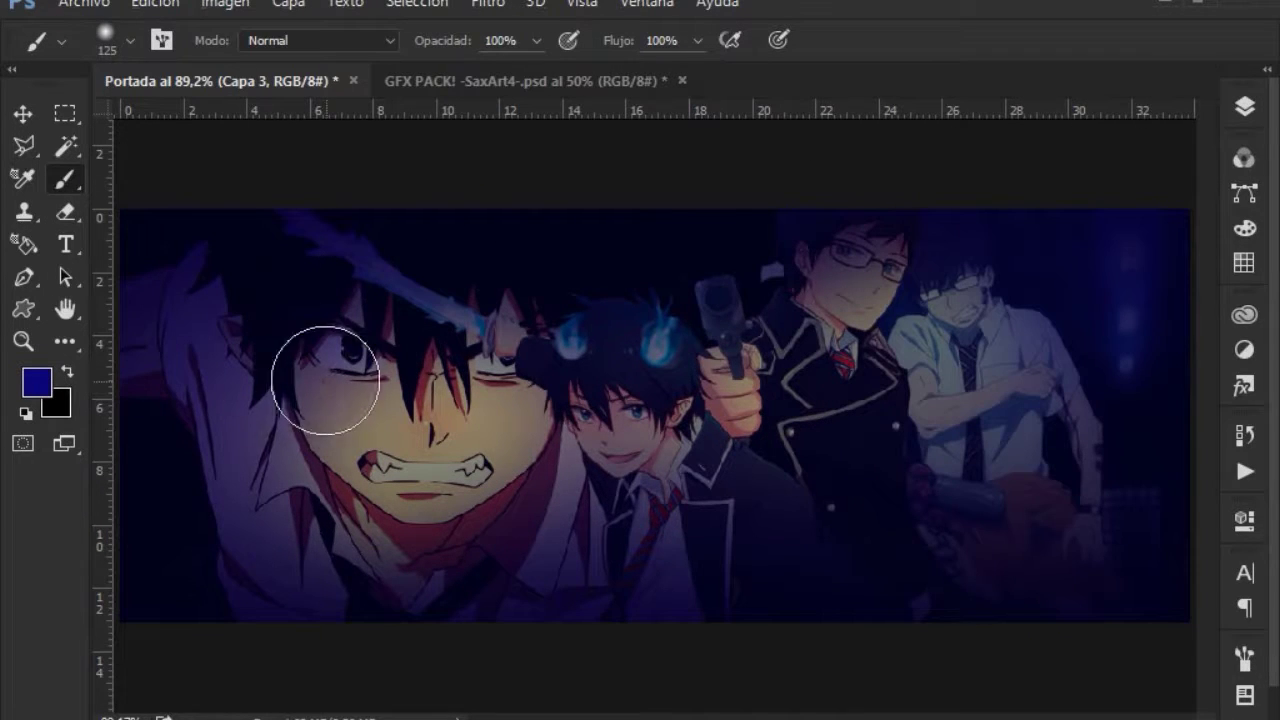
Step: Paint six bright-blue #0c00ff glow spots on the face, chest, characters and lower corners
left_click(37, 381)
left_click(648, 172)
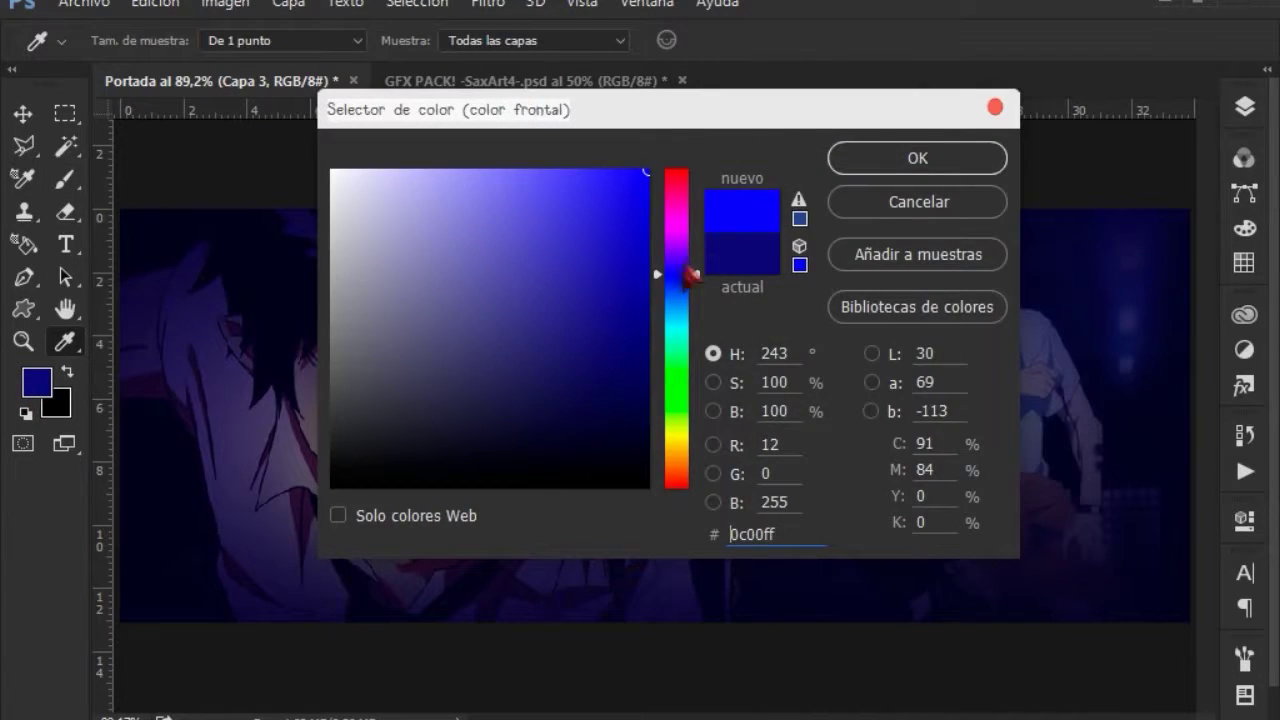
left_click(957, 157)
left_click(875, 225)
left_click(685, 560)
left_click(145, 598)
left_click(413, 335)
left_click(412, 552)
left_click(1030, 414)
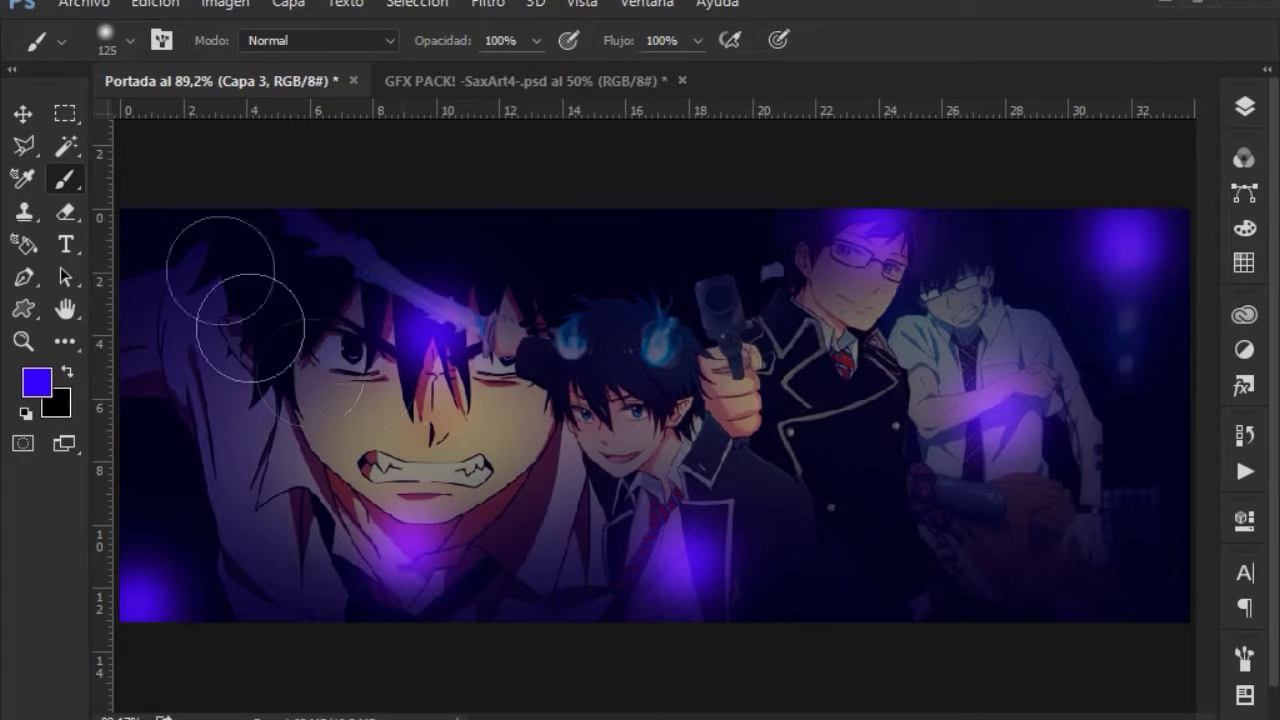
left_click(975, 548)
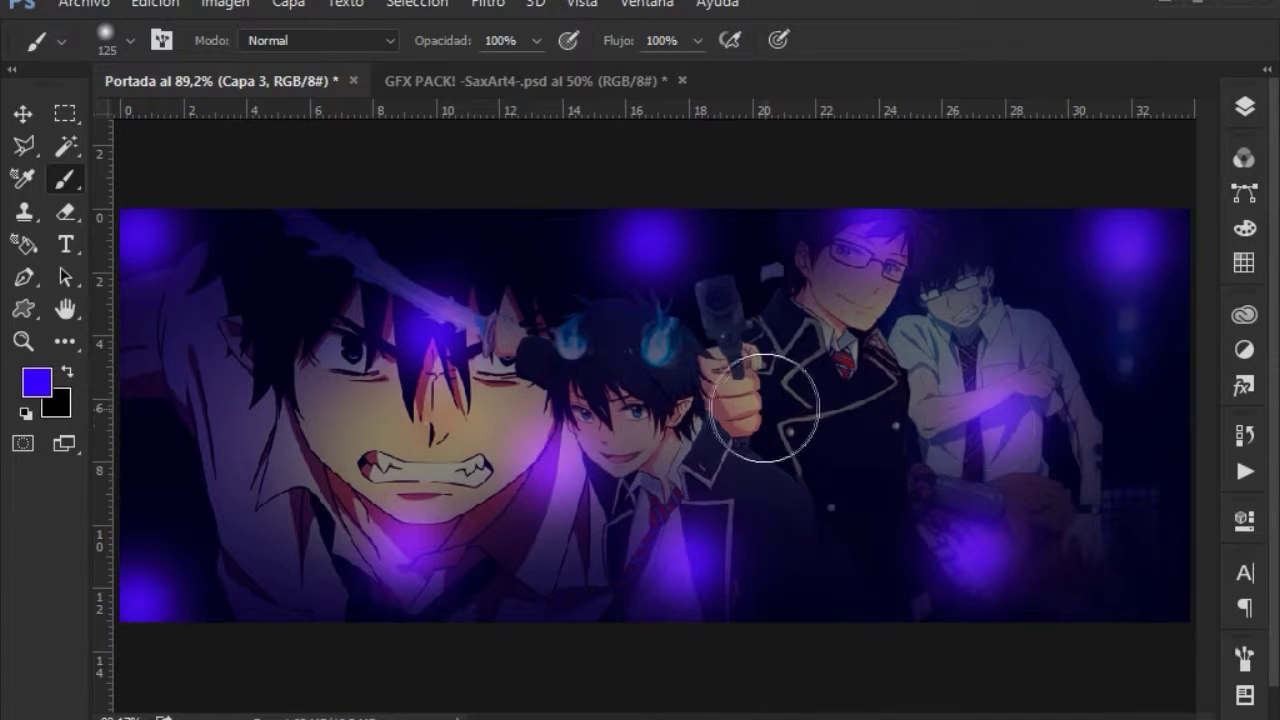
Step: Apply a 50 px Gaussian Blur to the glow spots and commit a 103% transform
left_click(488, 3)
left_click(914, 491)
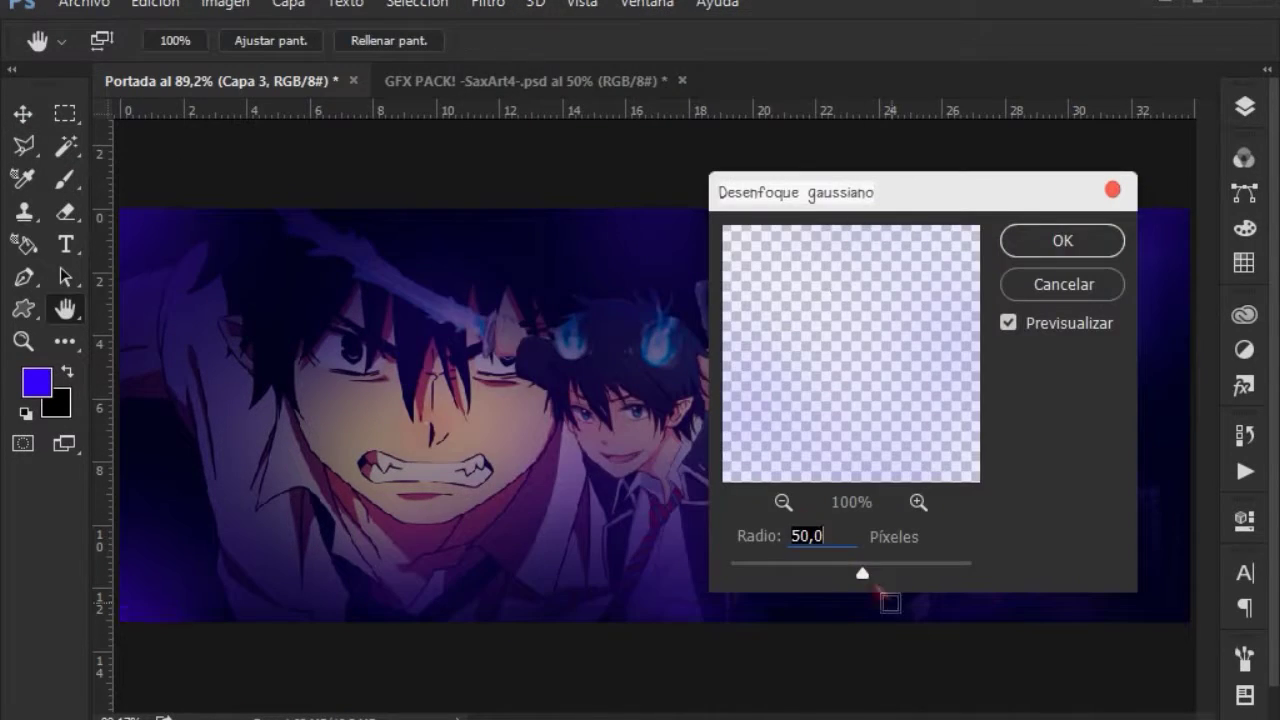
left_click(1085, 245)
key("ctrl+t")
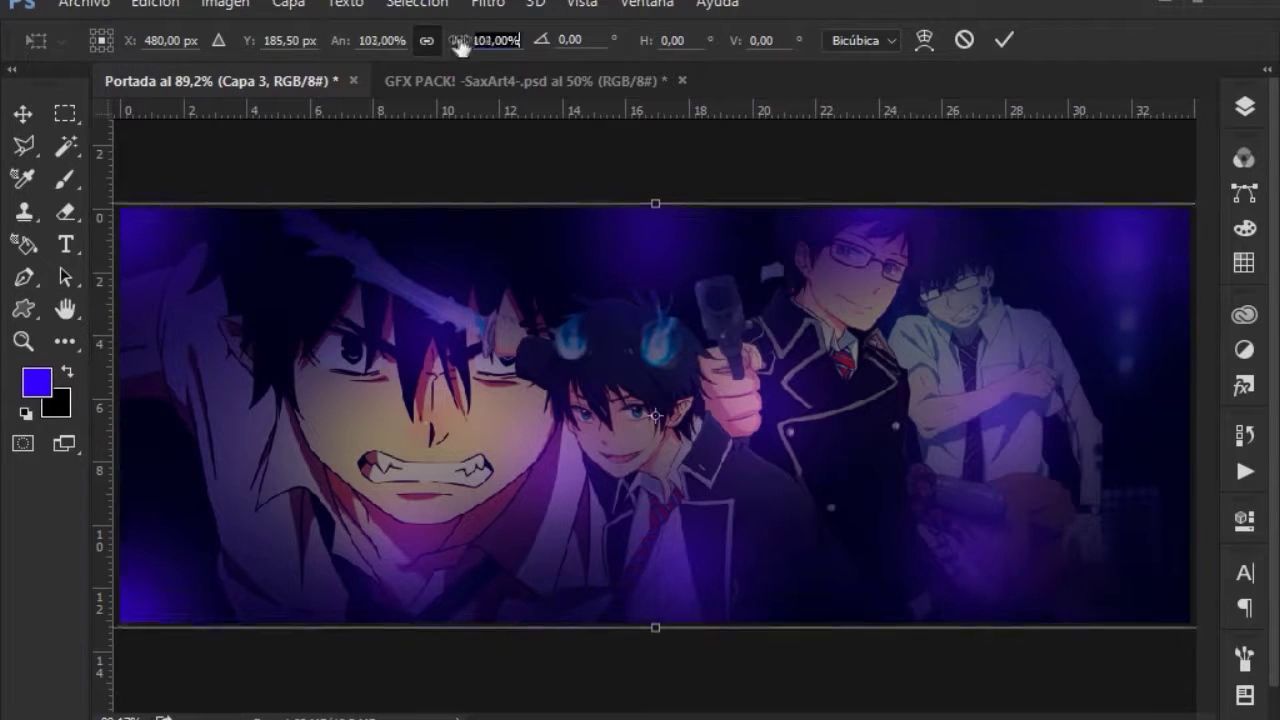
left_click(1005, 40)
Step: Reorder Capa 1, 2 and 3 so Capa 2 sits above Capa 1, then return to GFX PACK
left_click(1245, 107)
mouse_move(1060, 300)
left_mouse_down()
mouse_move(1057, 375)
mouse_move(1057, 354)
mouse_move(980, 300)
left_mouse_up()
left_click(877, 338)
left_click(1032, 340)
left_click(1245, 107)
key("ctrl+Tab")
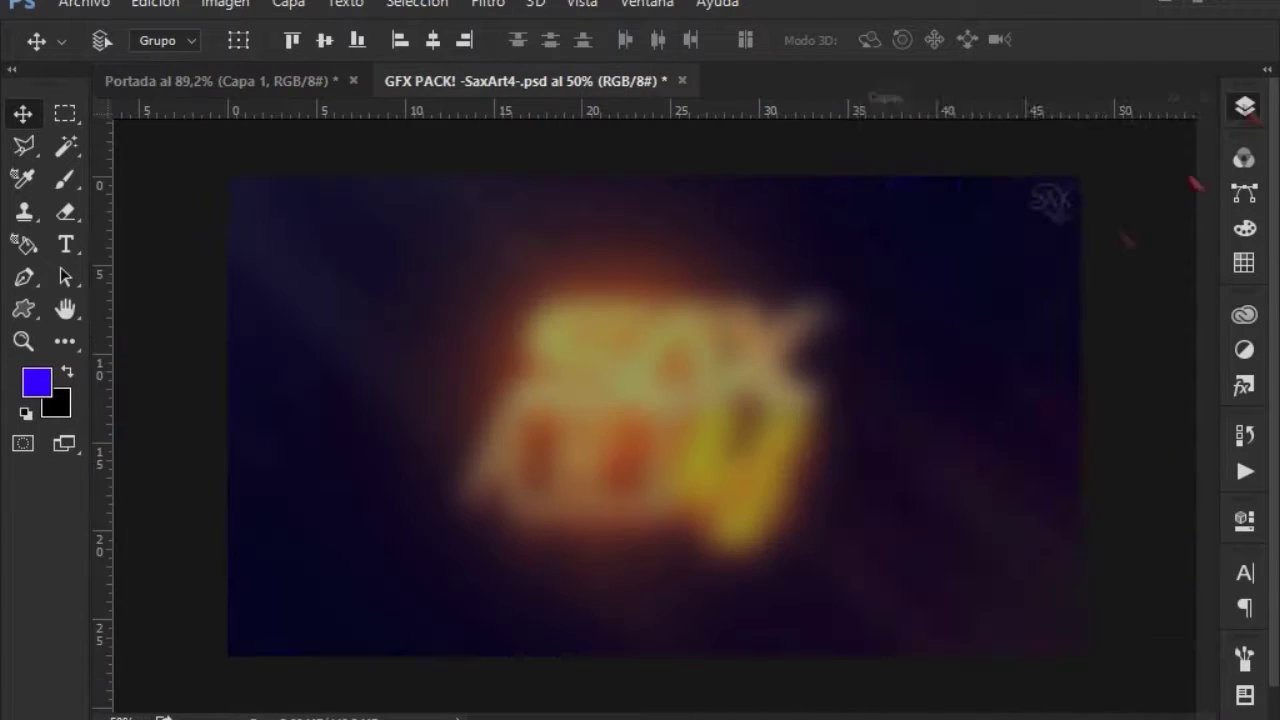
Step: Turn on GFX PACK layer 9 and drag its light streaks into the Portada banner
left_click(1245, 107)
left_click(903, 263)
left_click_drag(1208, 320, 1214, 409)
left_click(877, 505)
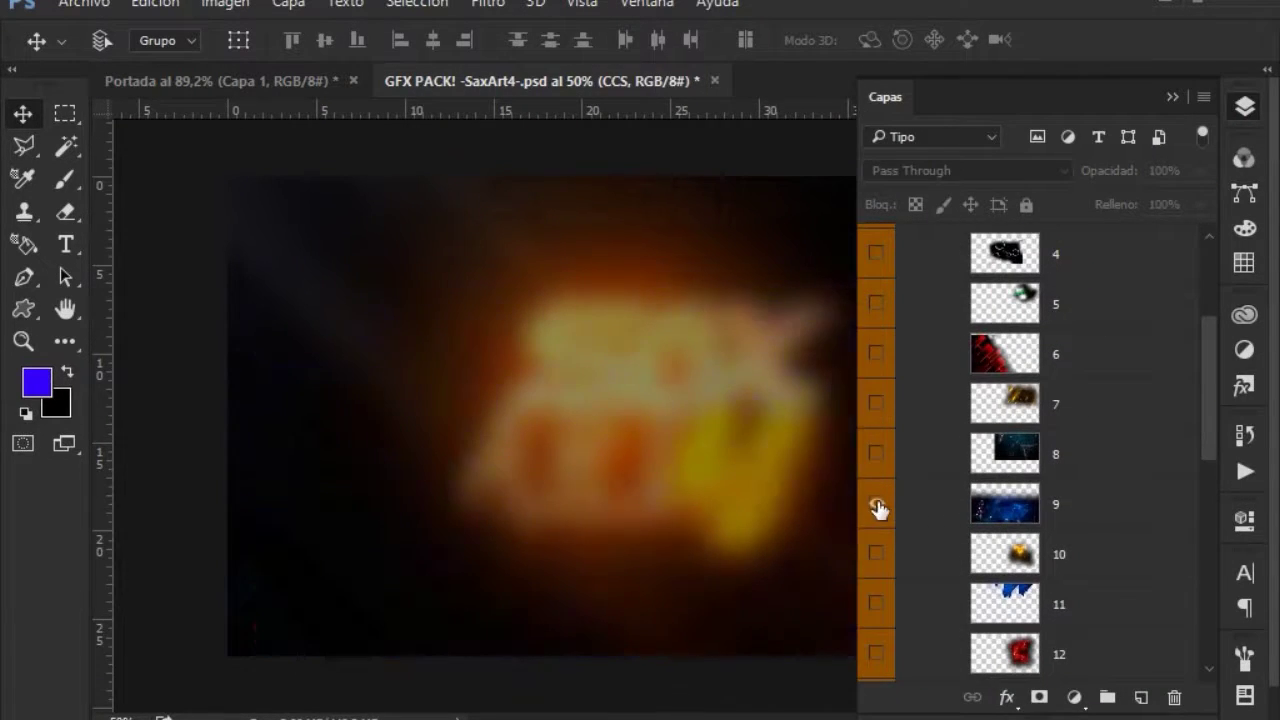
key("ctrl+Tab")
left_click_drag(1240, 117, 882, 441)
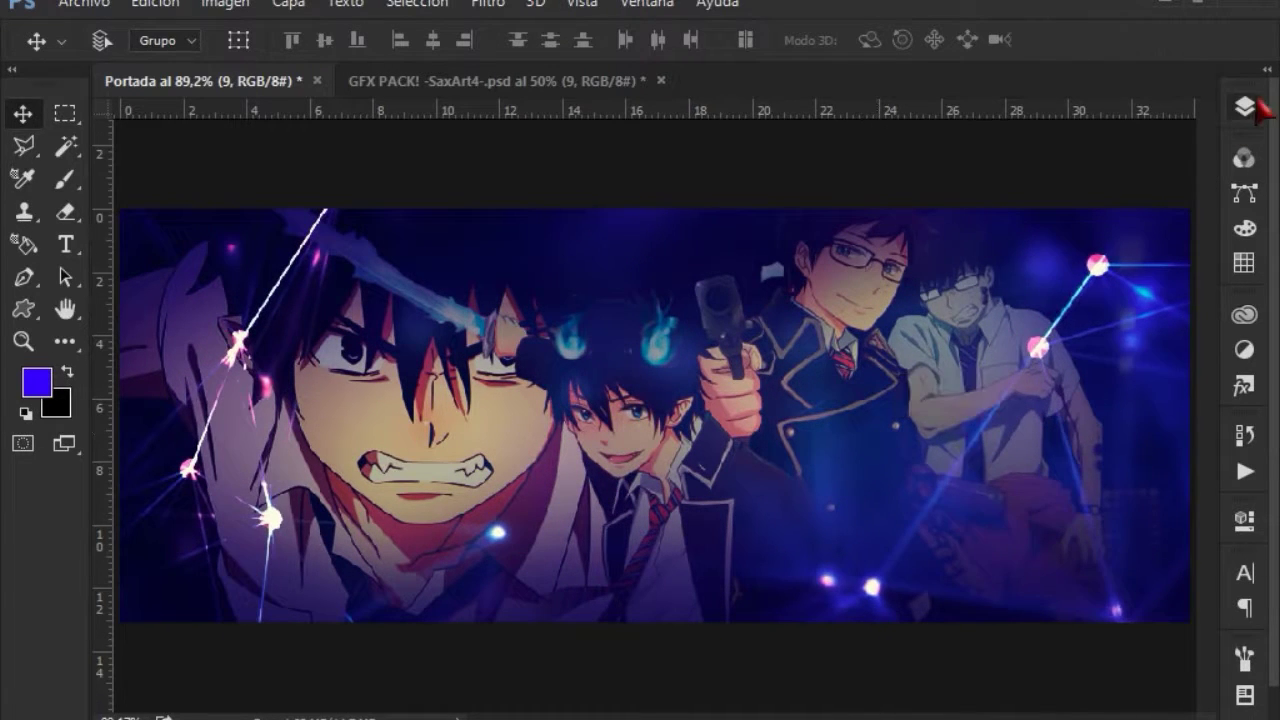
left_click(1245, 107)
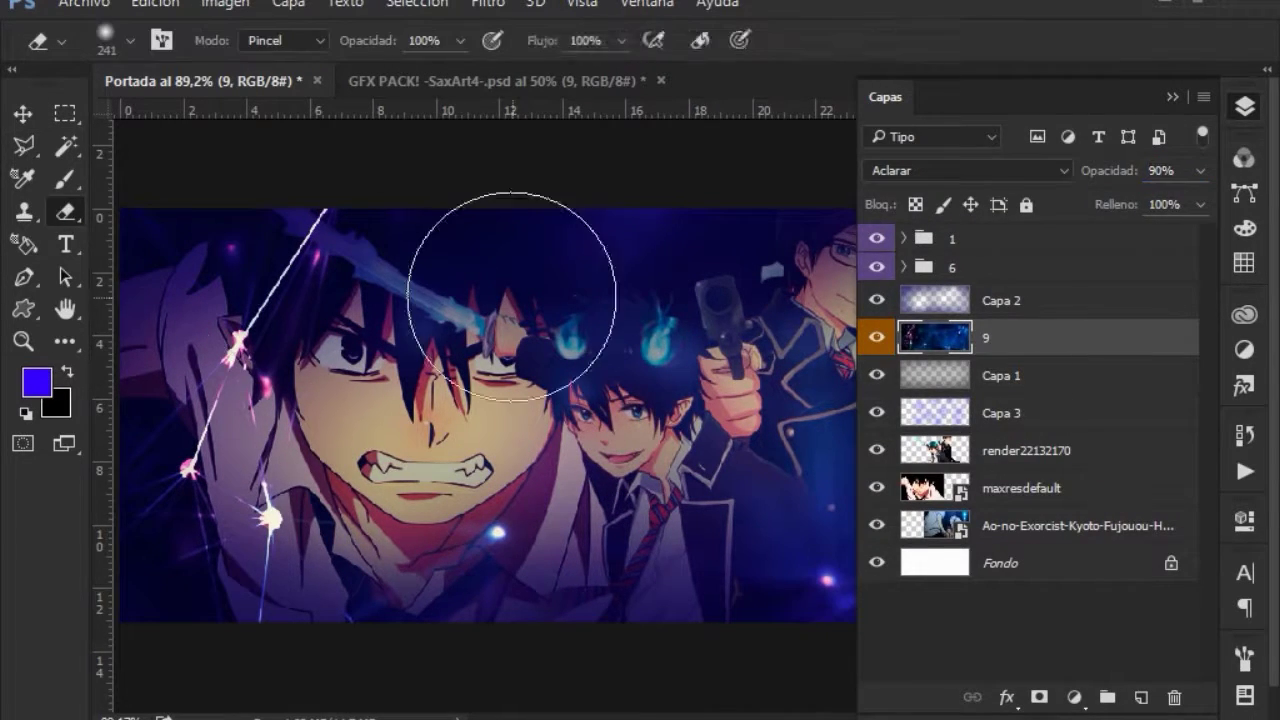
left_click(864, 293)
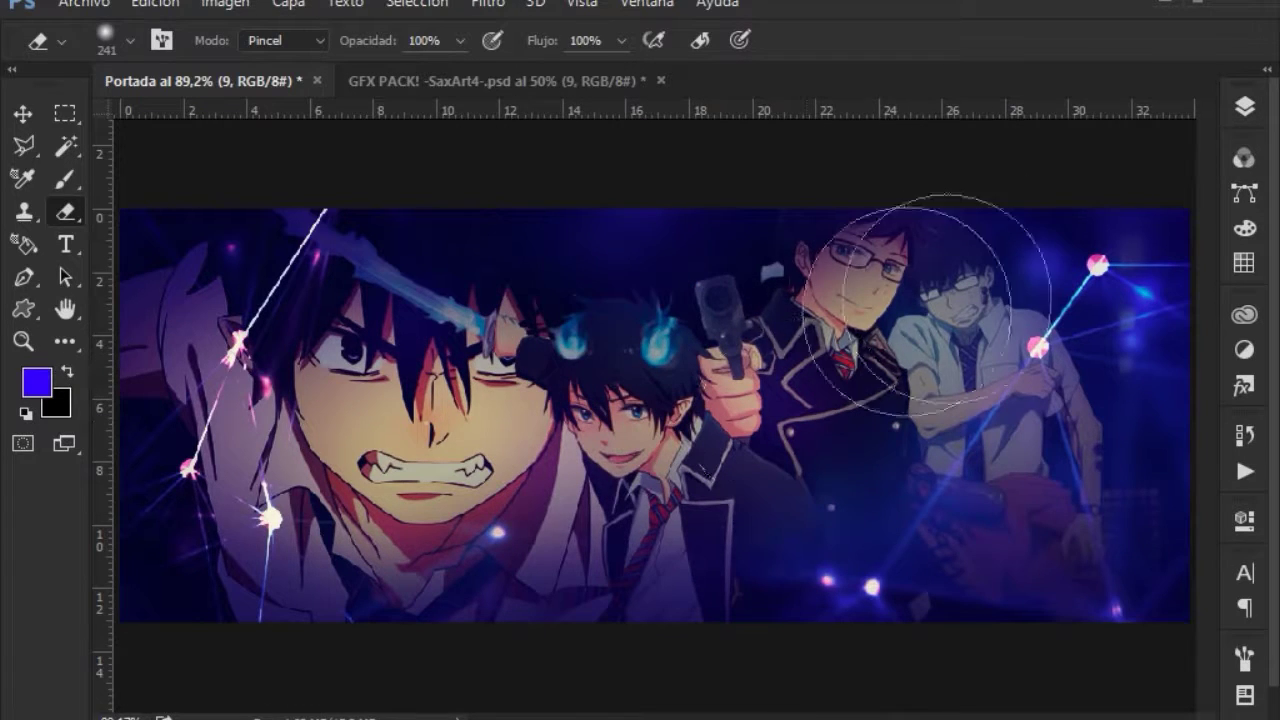
key("v")
Step: Back in GFX PACK, collapse Efectos 1, open the next group and show layer 4's rays
key("ctrl+Tab")
left_click(1245, 107)
mouse_move(1210, 363)
left_mouse_down()
mouse_move(1210, 449)
mouse_move(1200, 297)
left_mouse_up()
left_click(939, 296)
left_click(939, 323)
scroll(866, 420, "down", 2)
left_click(876, 402)
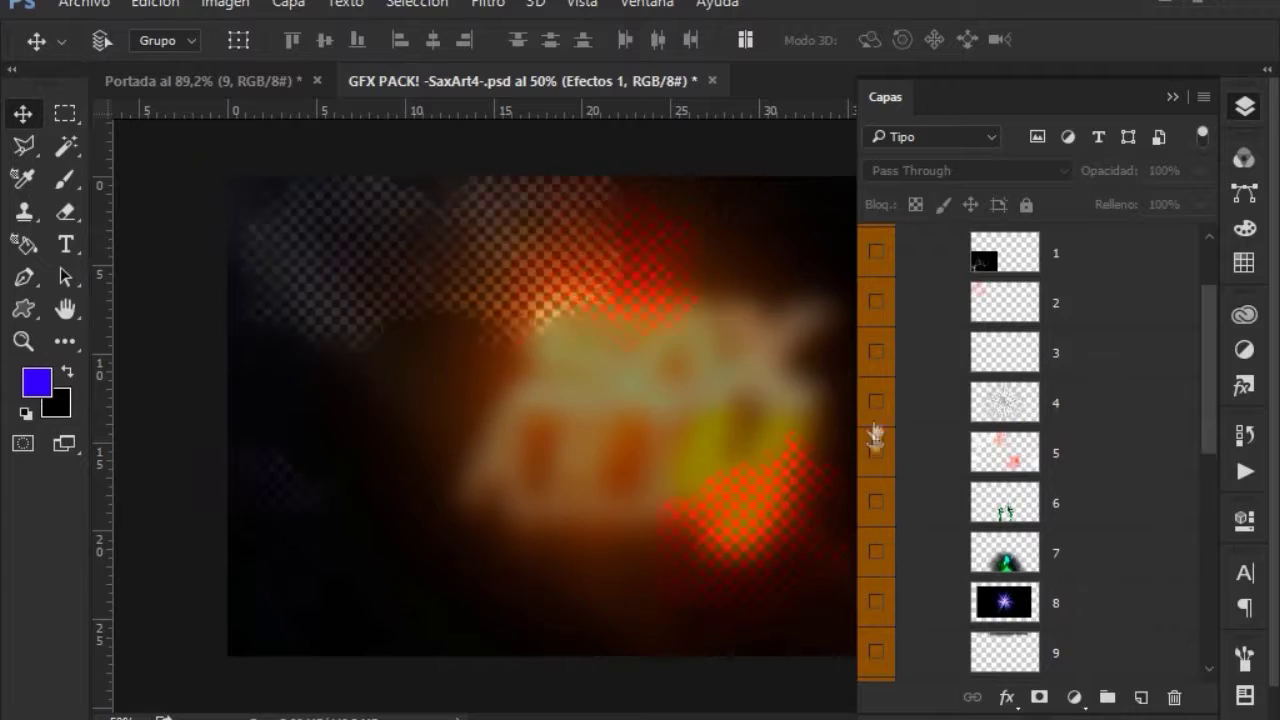
Step: Drag the rays layer 4 into the Portada banner
left_click(1010, 402)
left_click_drag(375, 200, 650, 434)
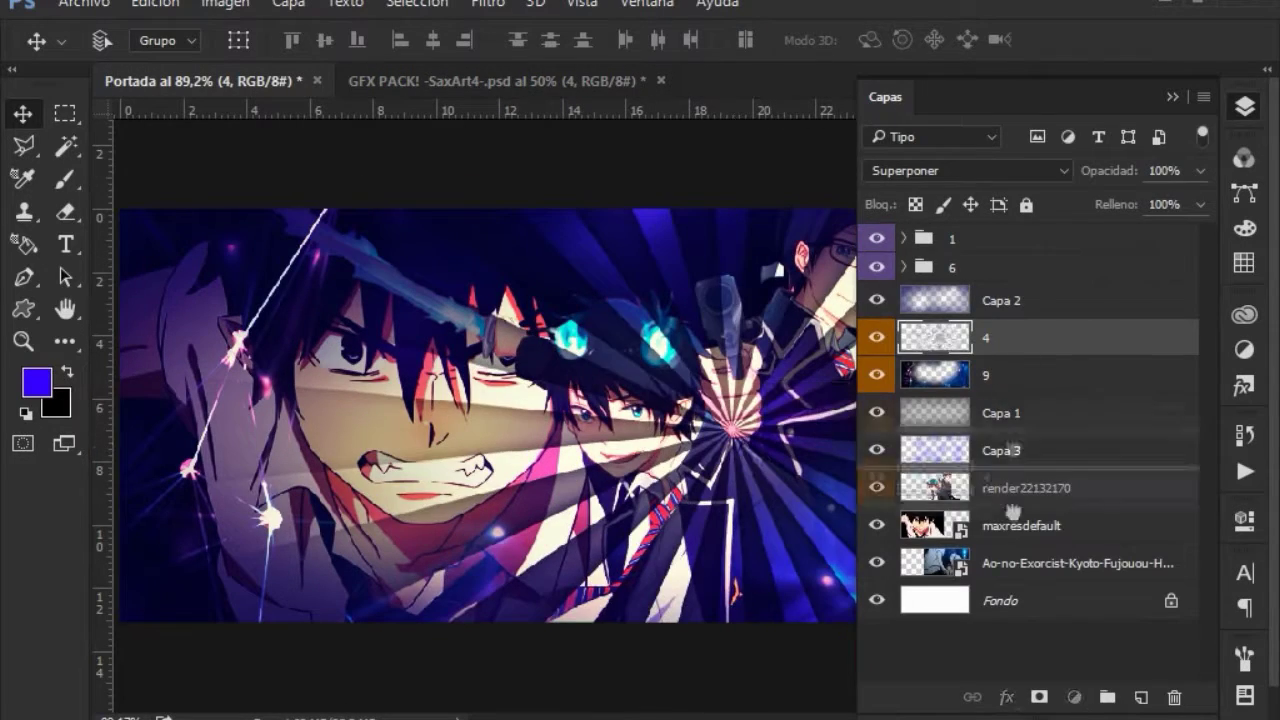
left_click(1245, 107)
left_click(495, 80)
Step: Bring the checkered spots layer 5 into Portada, scaled to 68% and repositioned
left_click(1245, 107)
left_click(876, 564)
left_click(937, 564)
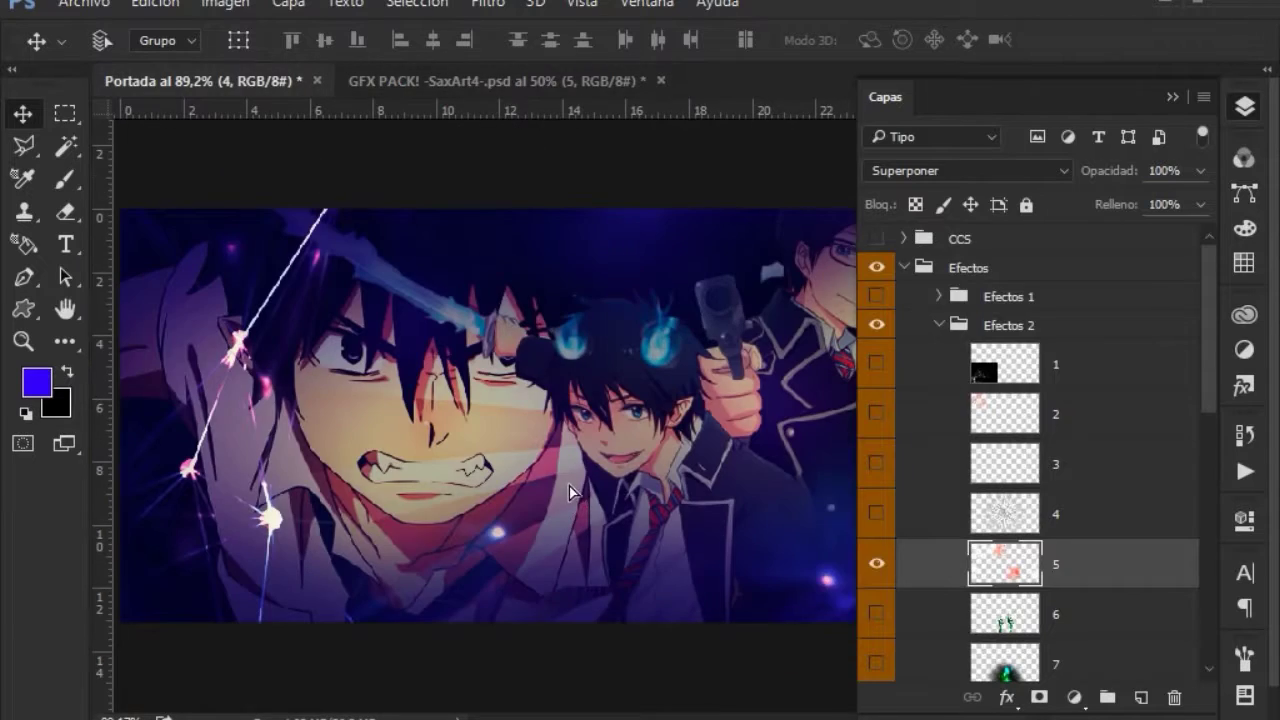
left_click_drag(388, 143, 569, 486)
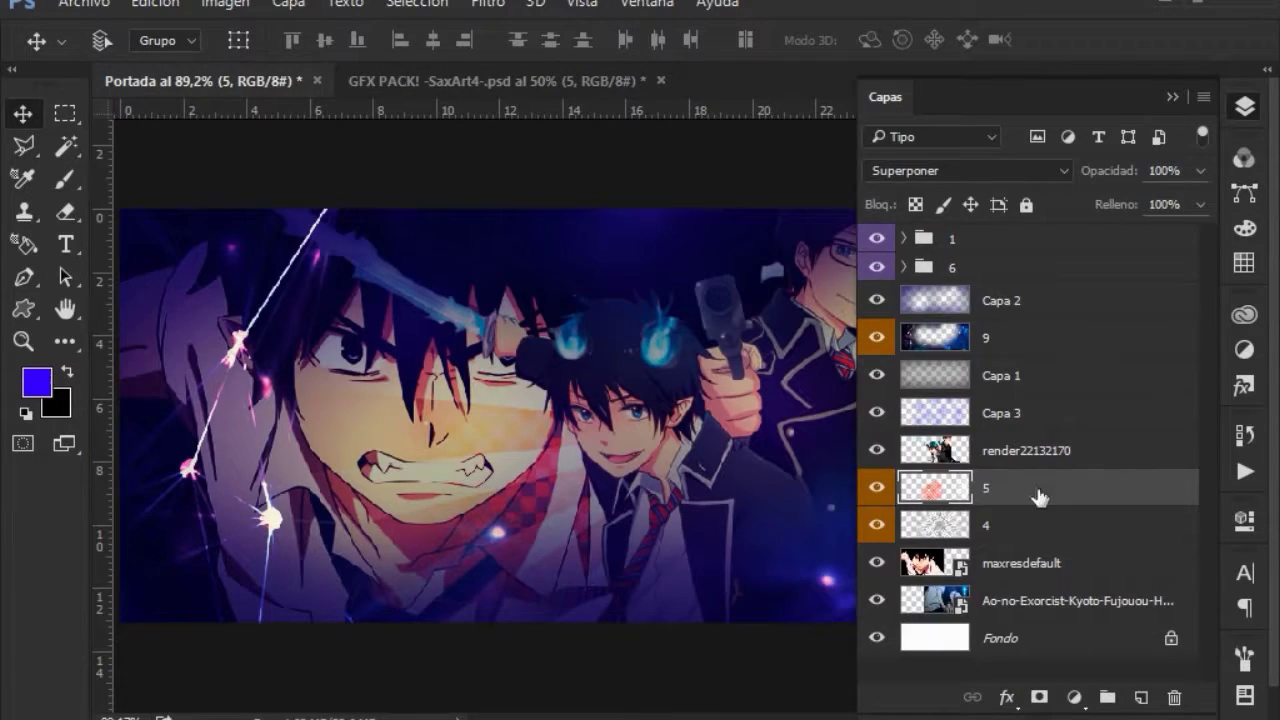
left_click_drag(587, 440, 770, 535)
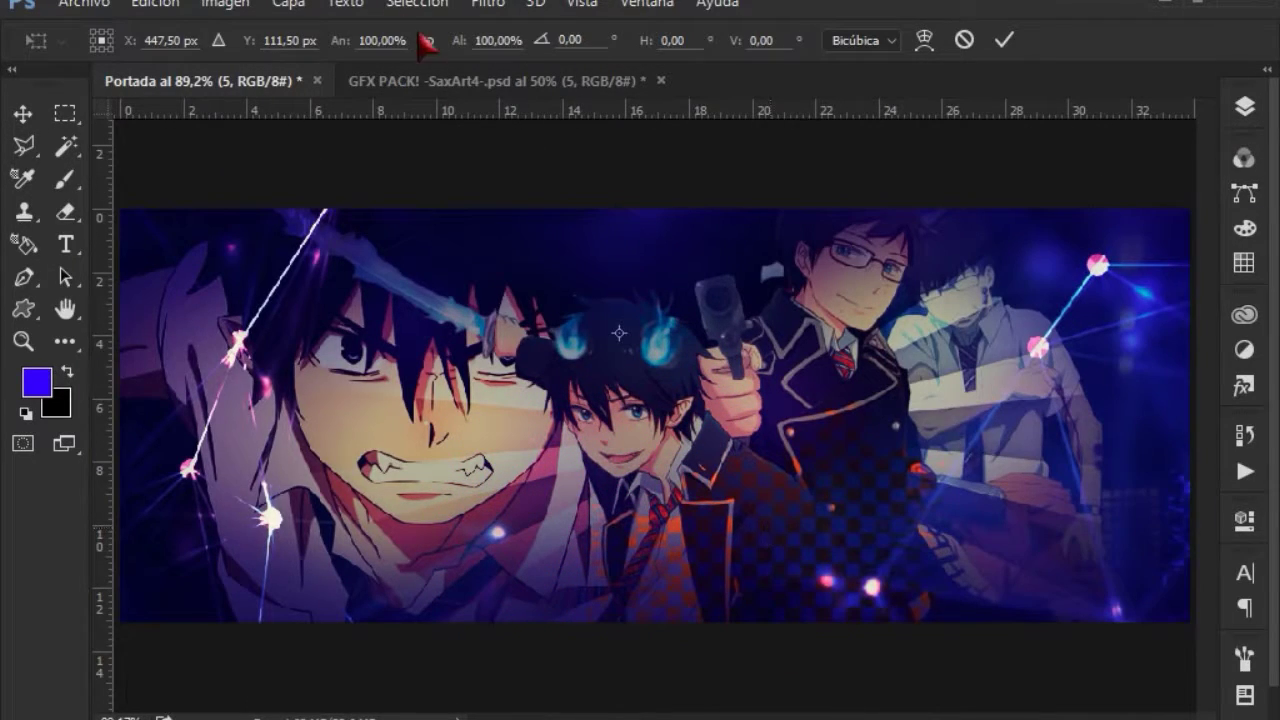
left_click_drag(700, 330, 820, 300)
left_click(1004, 40)
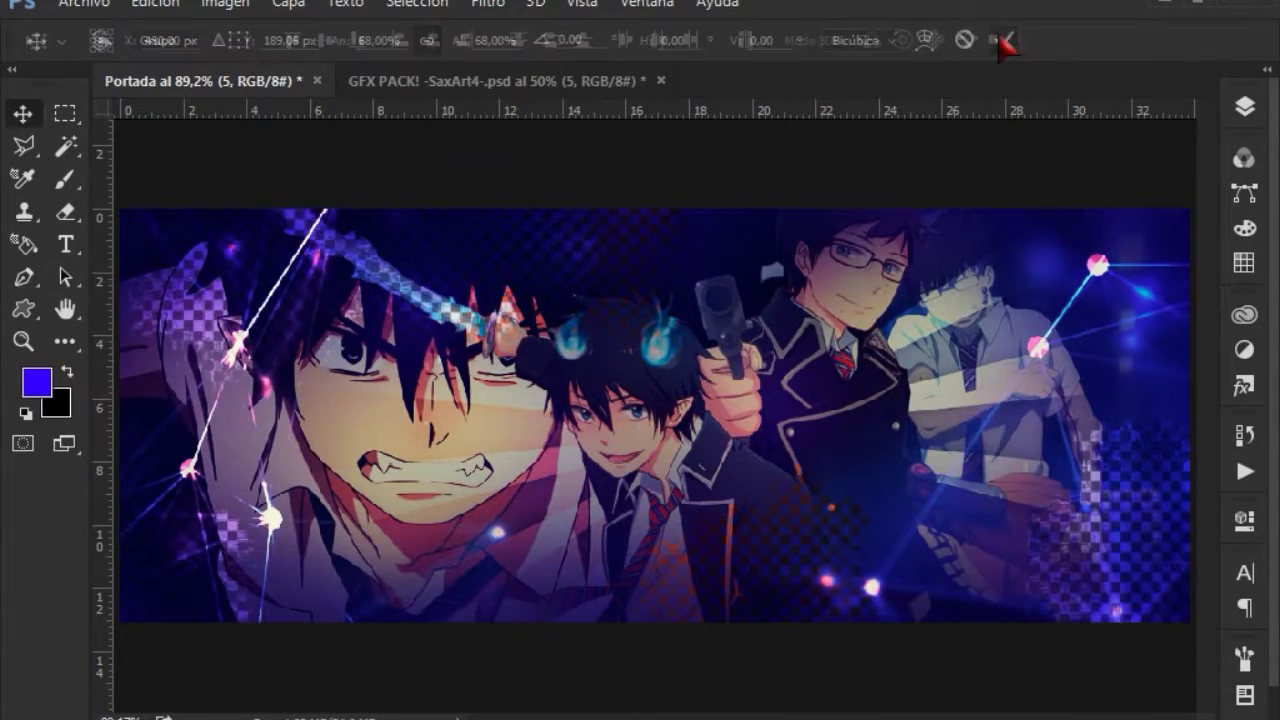
key("ctrl+u")
Step: Colorize layer 5 blue with Tono 244 and Saturación 100
left_click(803, 378)
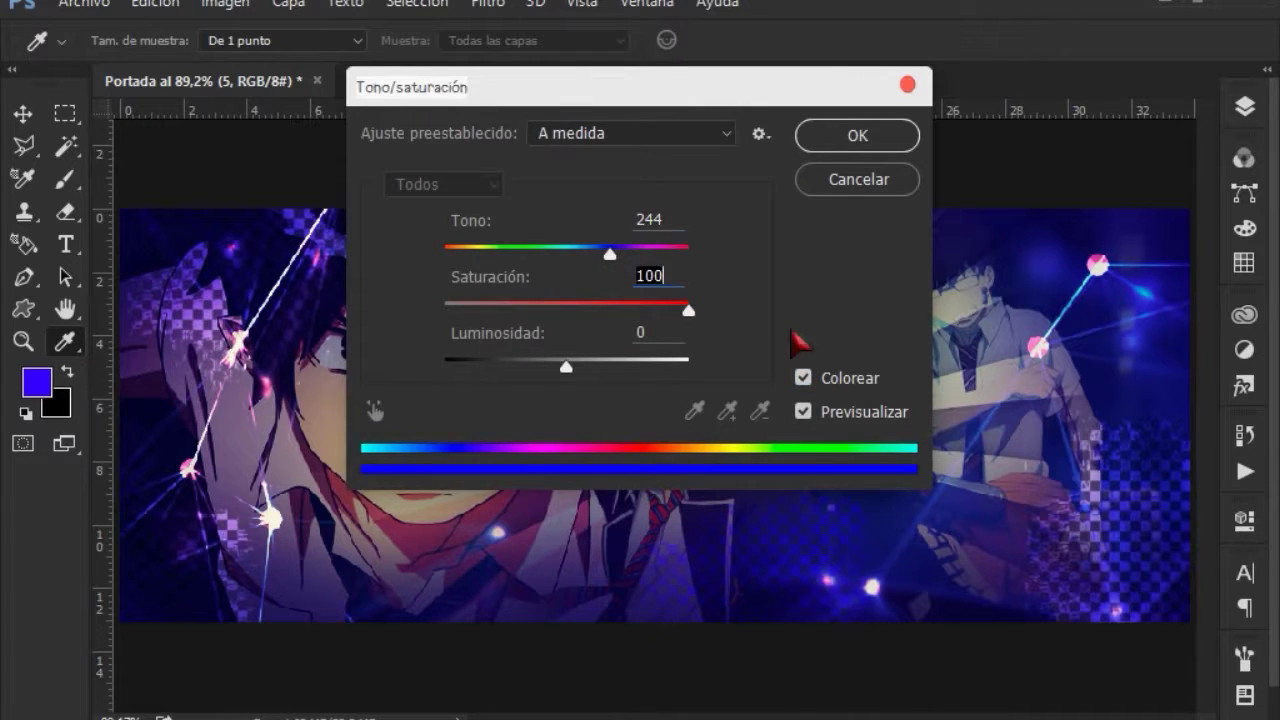
left_click(857, 135)
left_click(1245, 107)
Step: Give layer 5 a Resplandor exterior (outer glow) with a black glow colour
double_click(1066, 303)
left_click(213, 473)
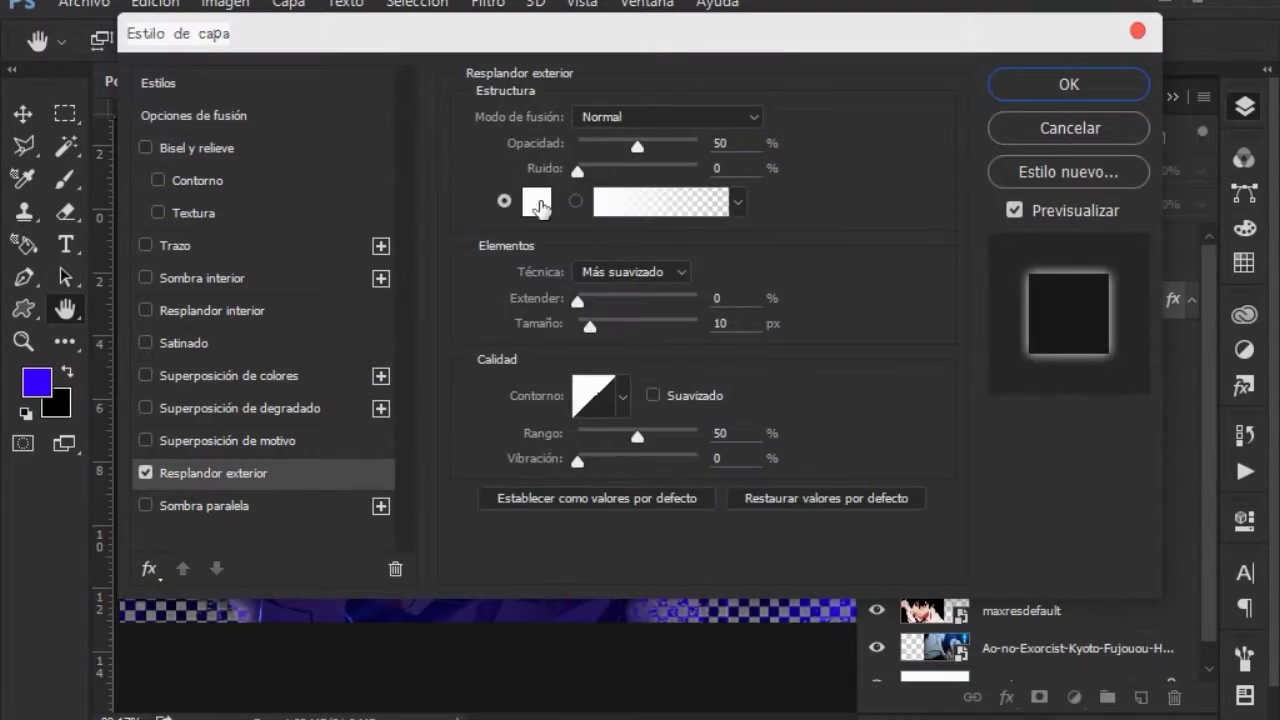
left_click(537, 203)
left_click(332, 488)
left_click(857, 170)
mouse_move(845, 60)
left_mouse_down()
mouse_move(605, 712)
mouse_move(940, 131)
left_mouse_up()
Step: Set the outer glow blend to Sobreexpos. lineal (Añadir), apply it, and return to GFX PACK
left_click(755, 199)
left_click(700, 443)
left_click(755, 199)
left_click(700, 406)
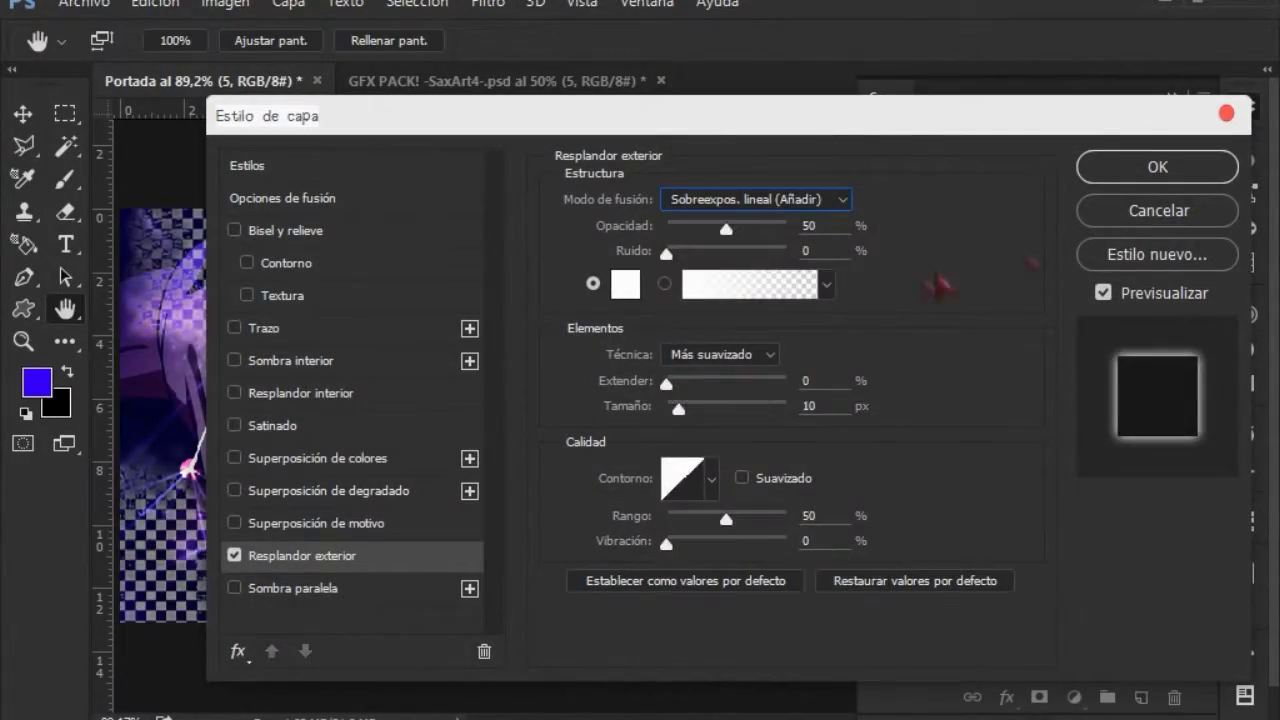
left_click(1158, 211)
key("ctrl+Tab")
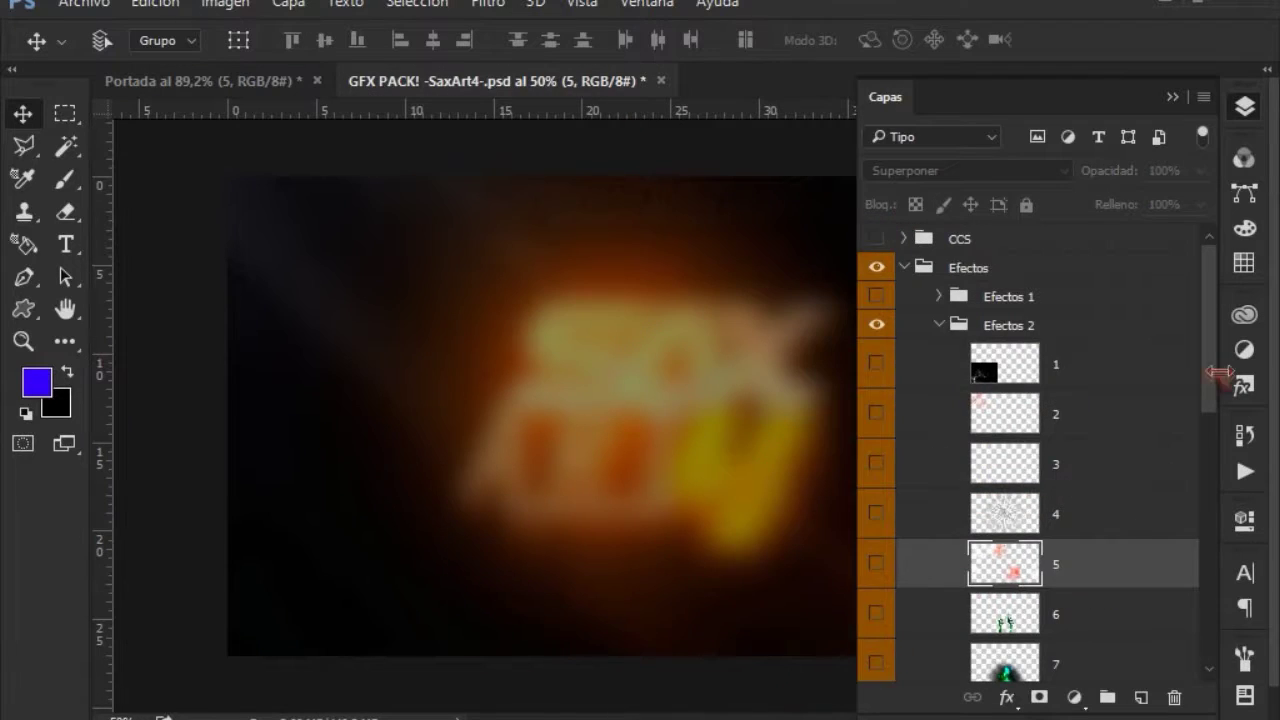
Step: Preview GFX PACK's effect layers, including layer 9 and fire layers 10 and 14
scroll(1050, 450, "down", 6)
left_click(897, 458)
left_click(876, 570)
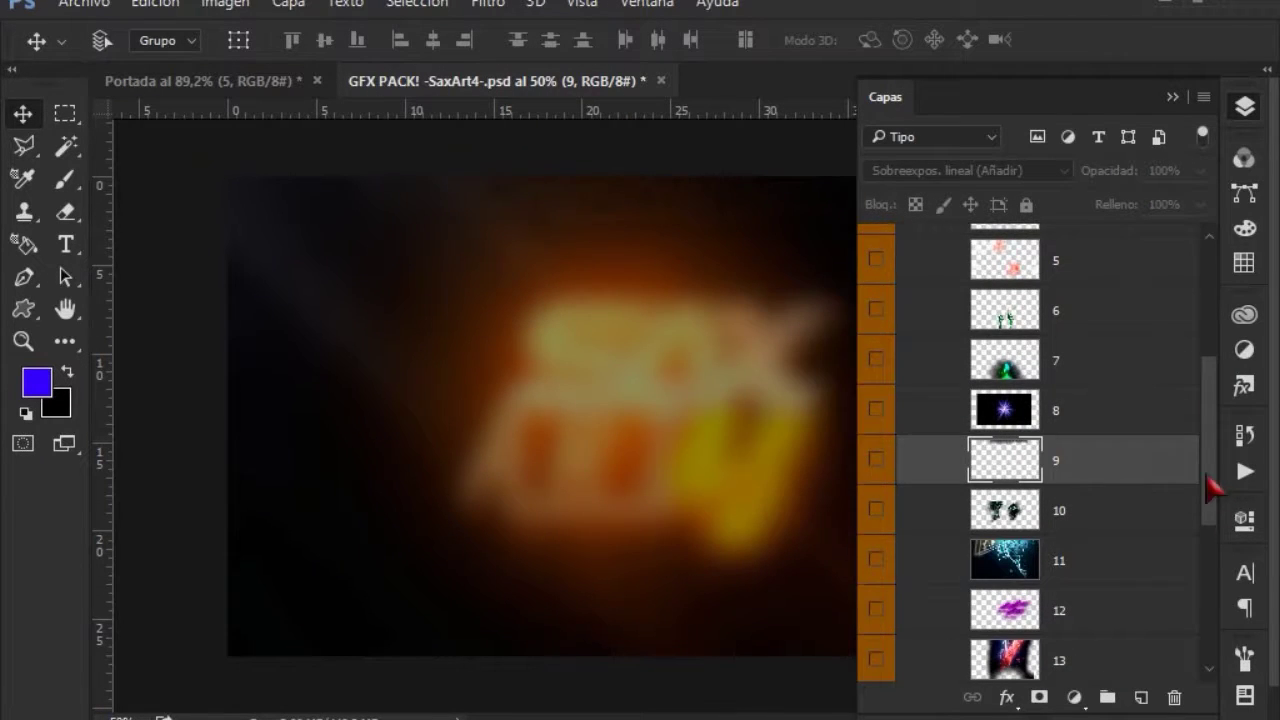
scroll(1050, 420, "up", 6)
left_click(940, 330)
scroll(1177, 451, "down", 4)
scroll(1177, 451, "down", 2)
left_click(876, 470)
scroll(1050, 450, "down", 5)
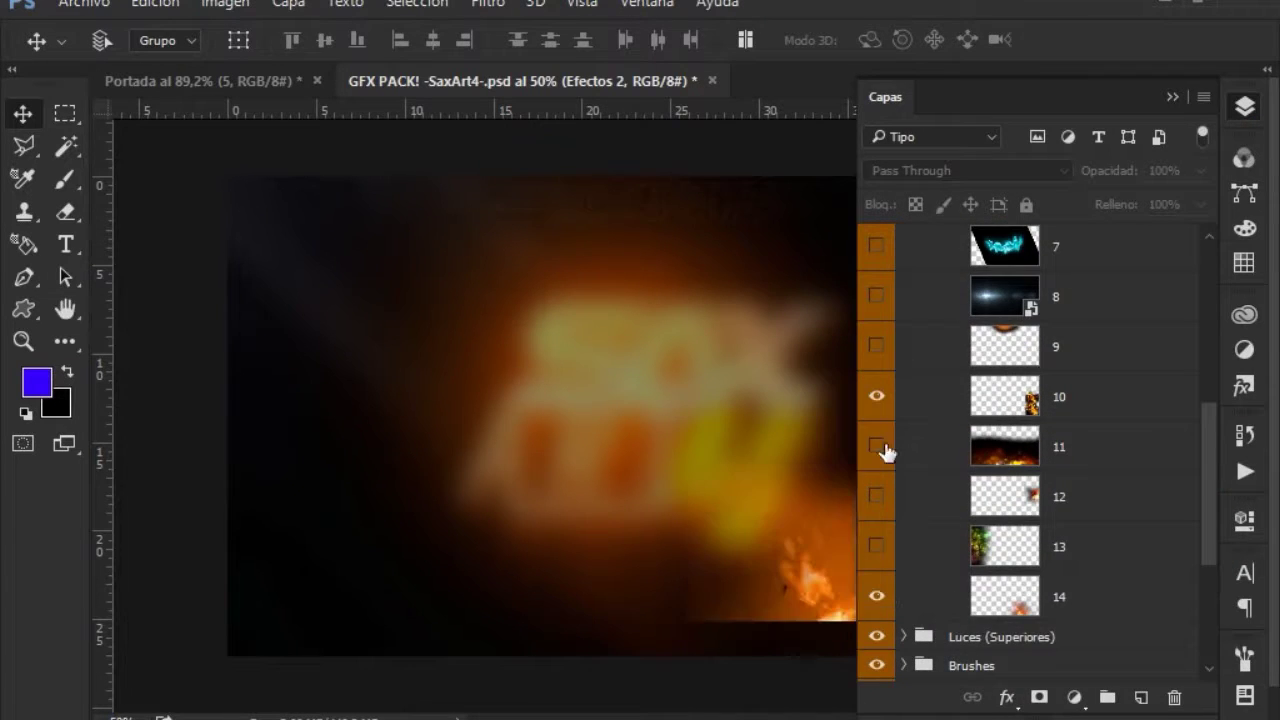
Step: Hide the Efectos, Flares and Fuego groups, then expand Particulas and hide smoke layer 2
left_click(898, 252)
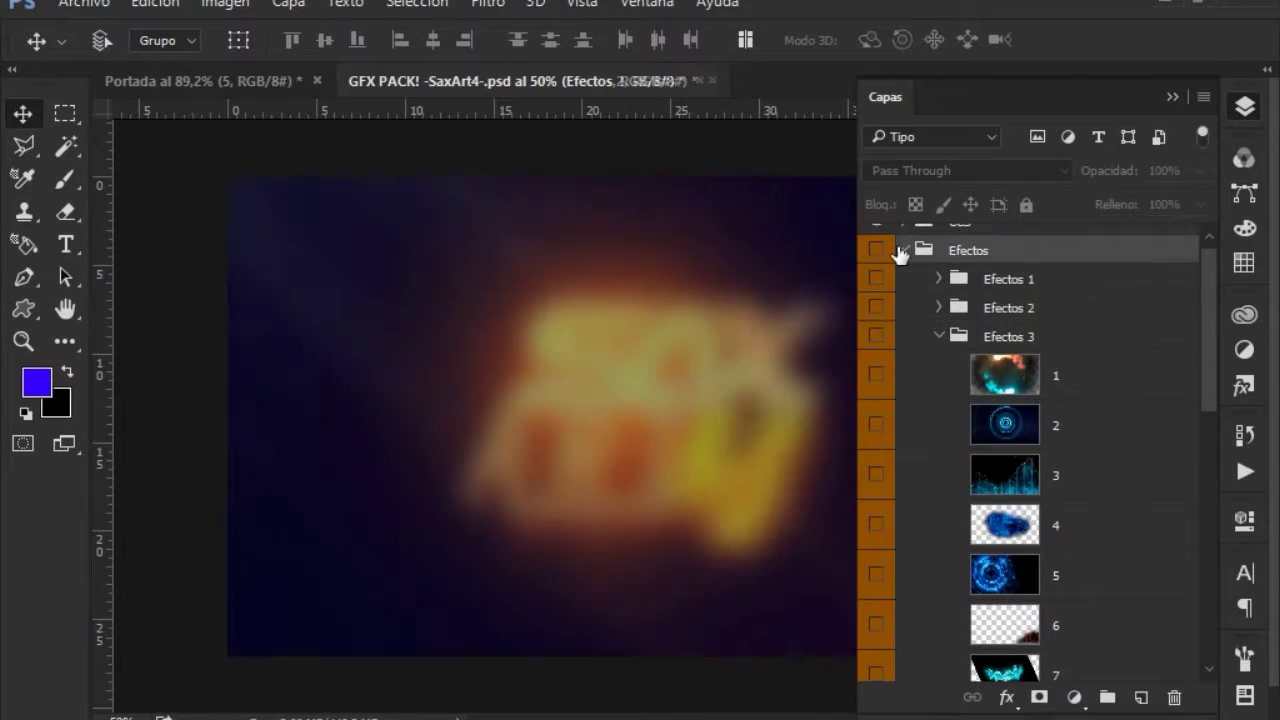
left_click(904, 354)
scroll(1138, 373, "down", 5)
left_click(904, 354)
left_click(876, 382)
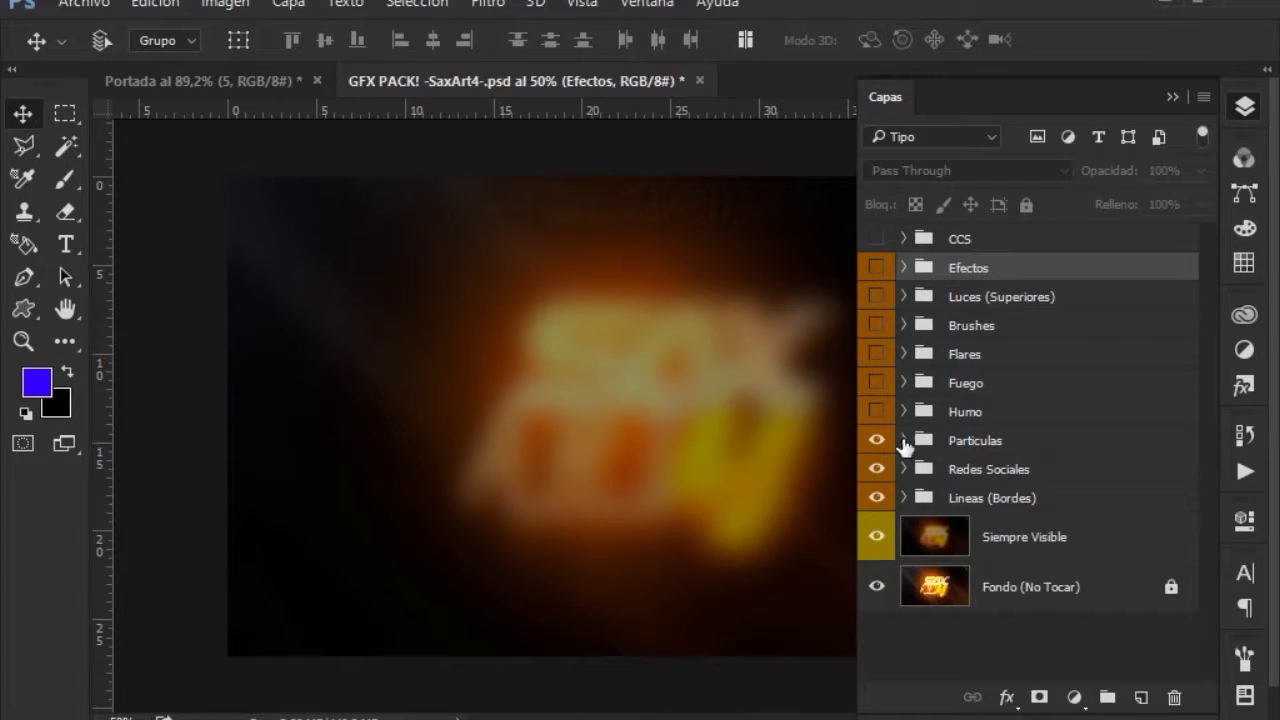
left_click(904, 440)
scroll(1208, 430, "down", 3)
left_click(876, 345)
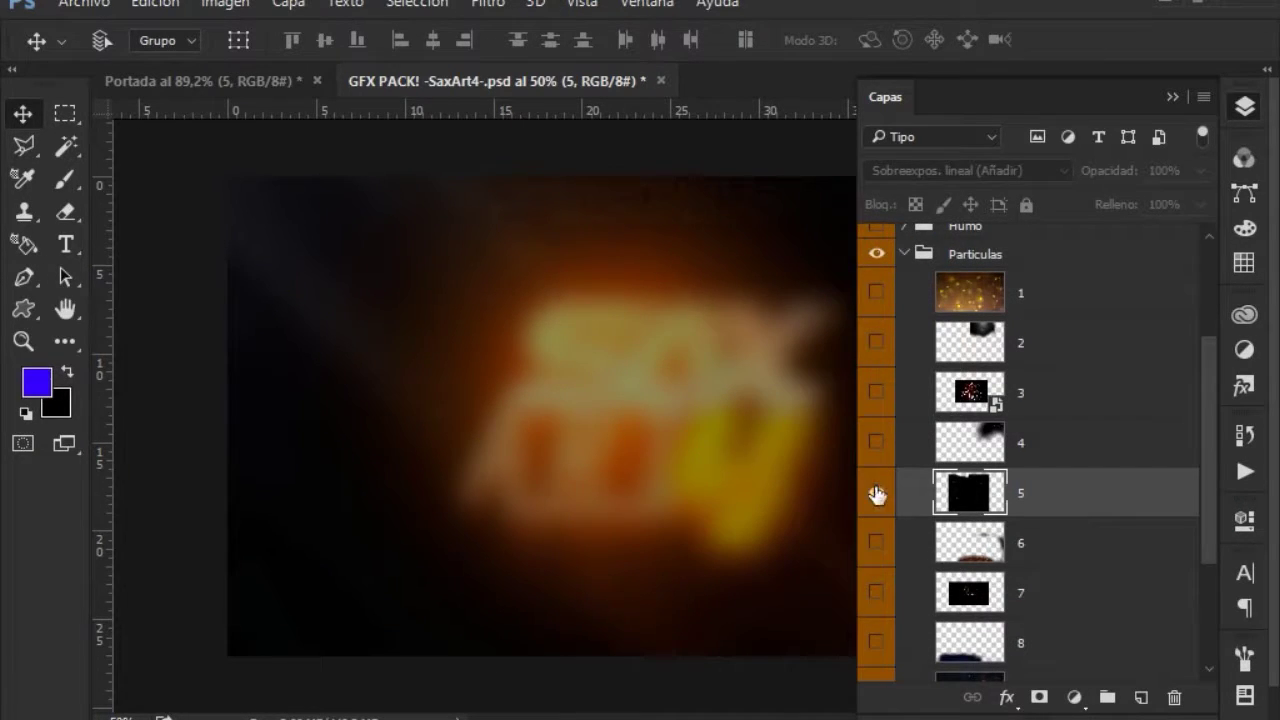
Step: Bring Particulas sparkle layer 5 into the Portada banner, scaled to 58%
left_click(200, 80)
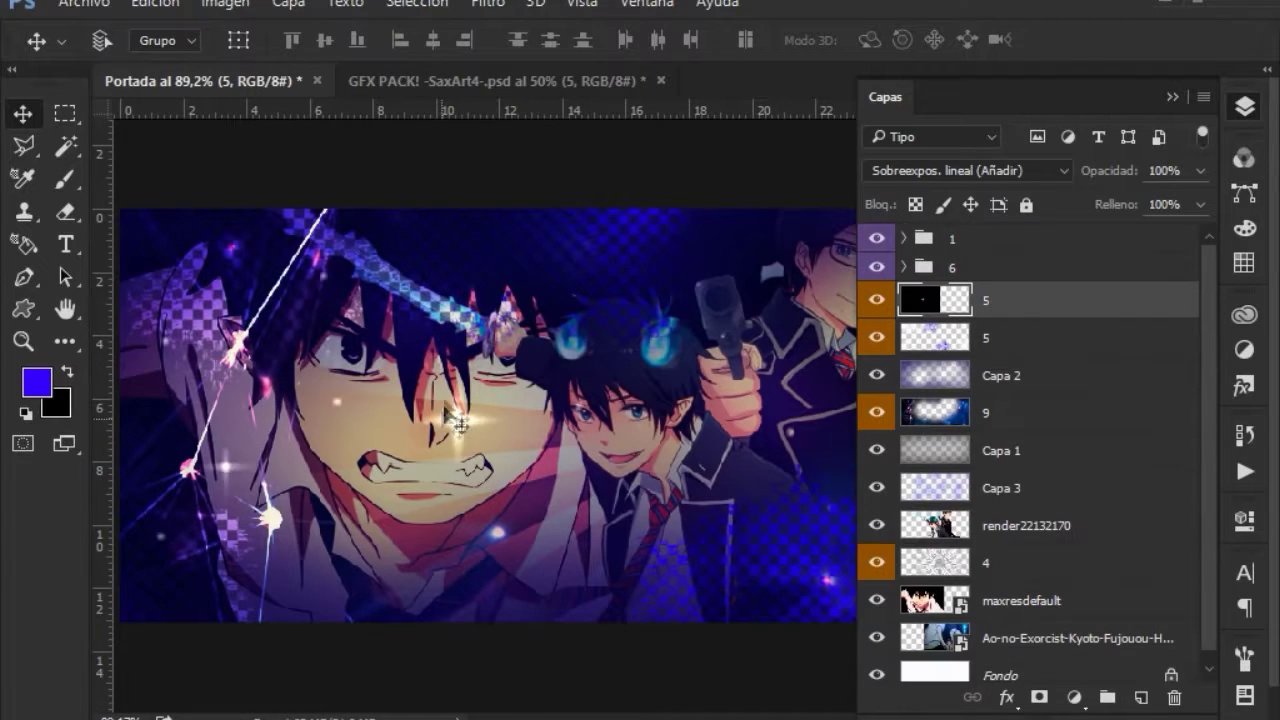
left_click_drag(453, 47, 480, 47)
key("Return")
left_click(1245, 107)
Step: Duplicate the sparkle layer twice so copies span the banner's width
left_click_drag(954, 419, 1071, 406)
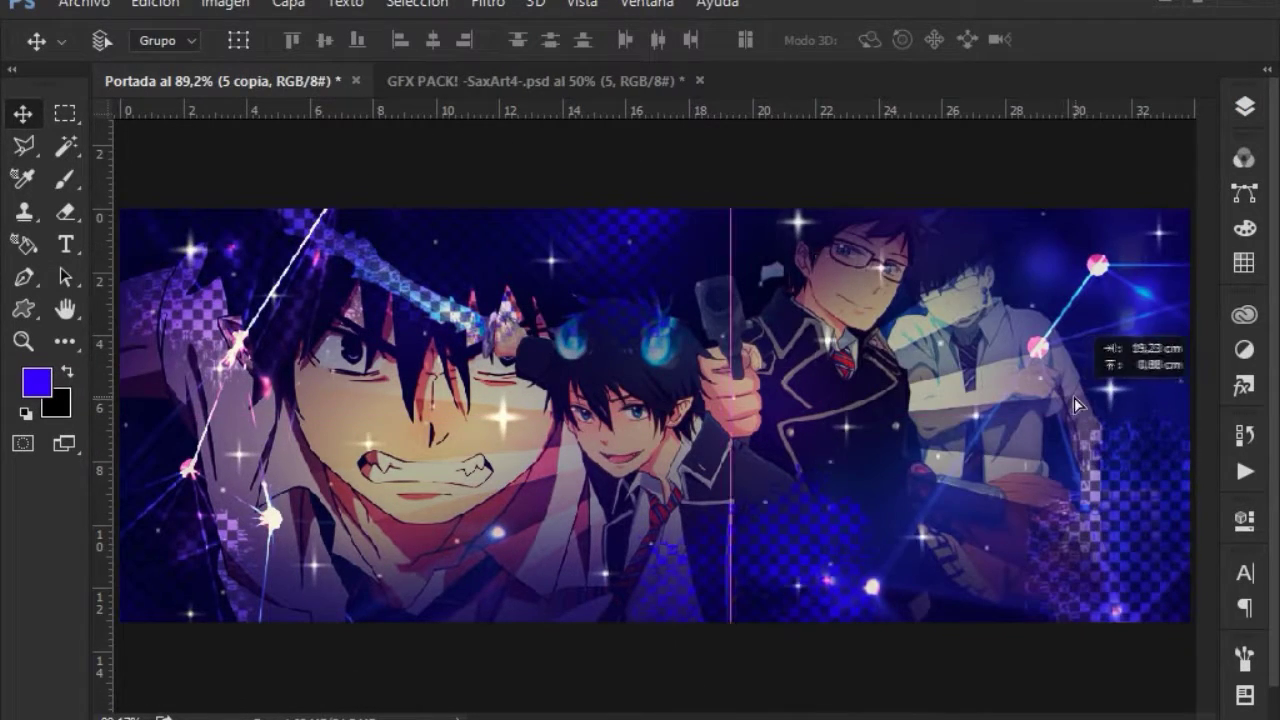
key("ctrl+t")
key("Return")
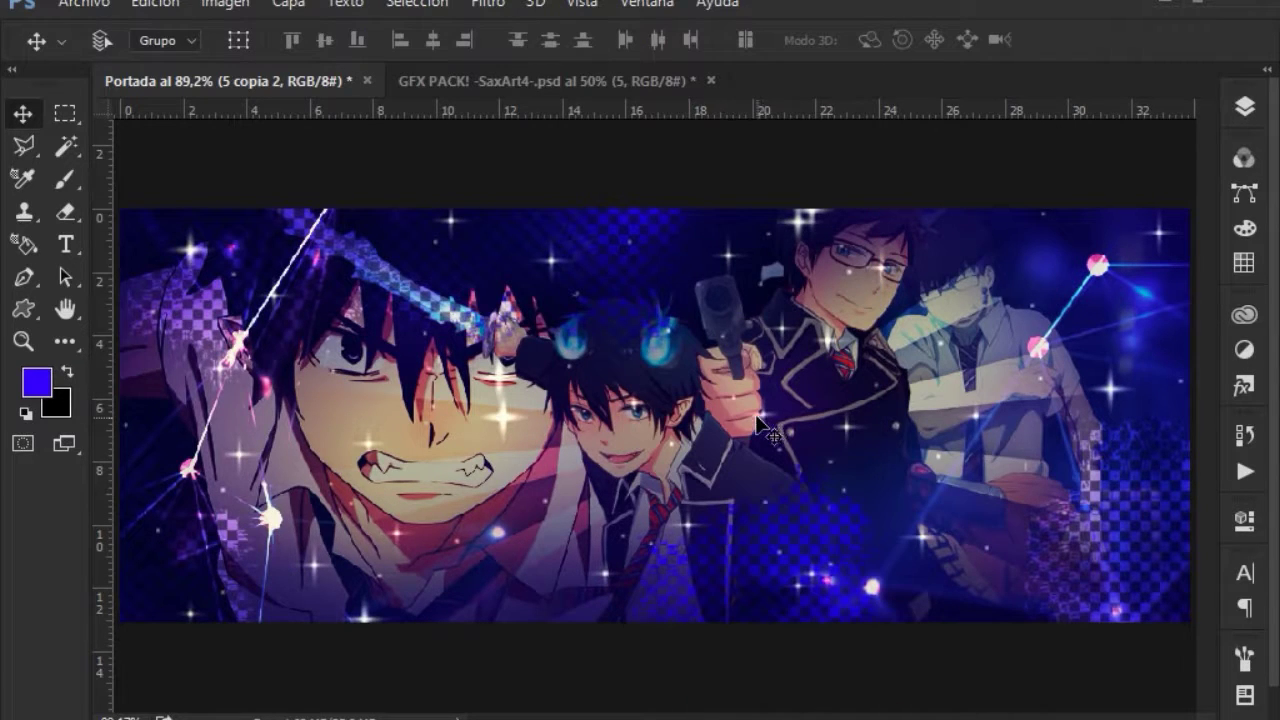
key("ctrl+t")
key("Return")
left_click(605, 80)
left_click(1245, 107)
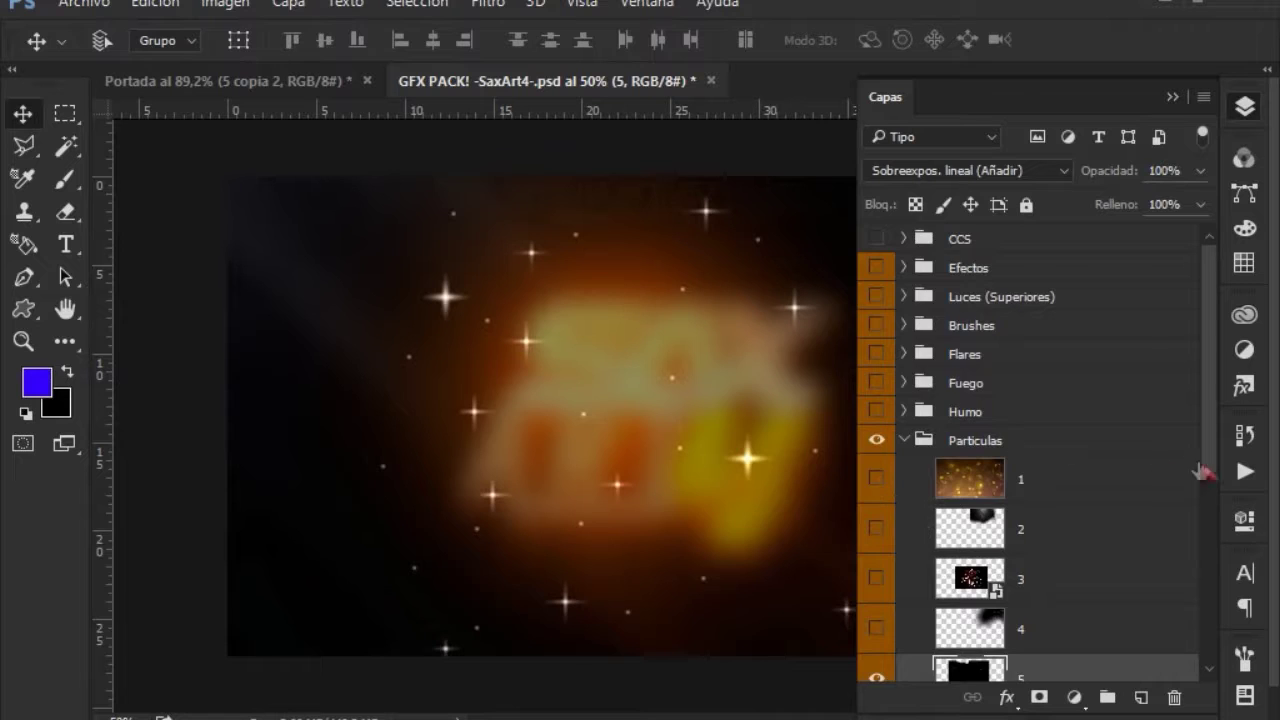
Step: Bring blue stars layer 8 into Portada and move it with the sparkle layers to just above Capa 1
scroll(1195, 468, "down", 5)
left_click(876, 514)
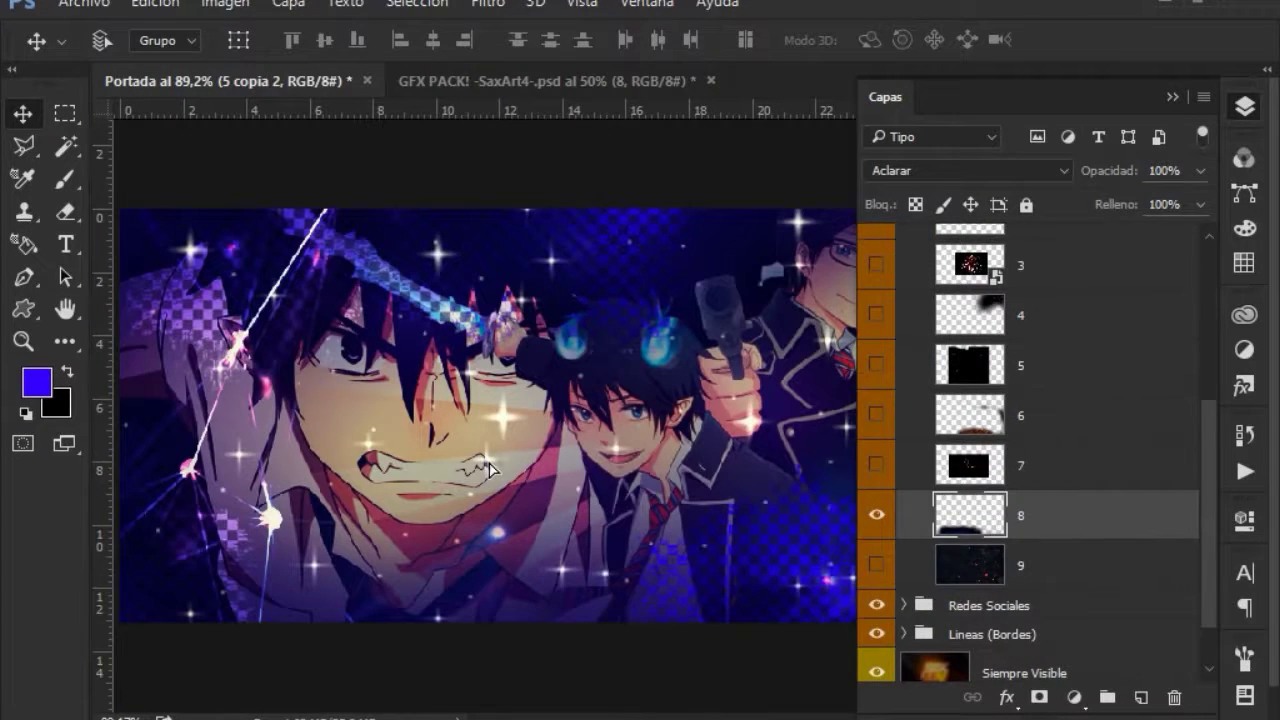
left_click_drag(268, 87, 416, 504)
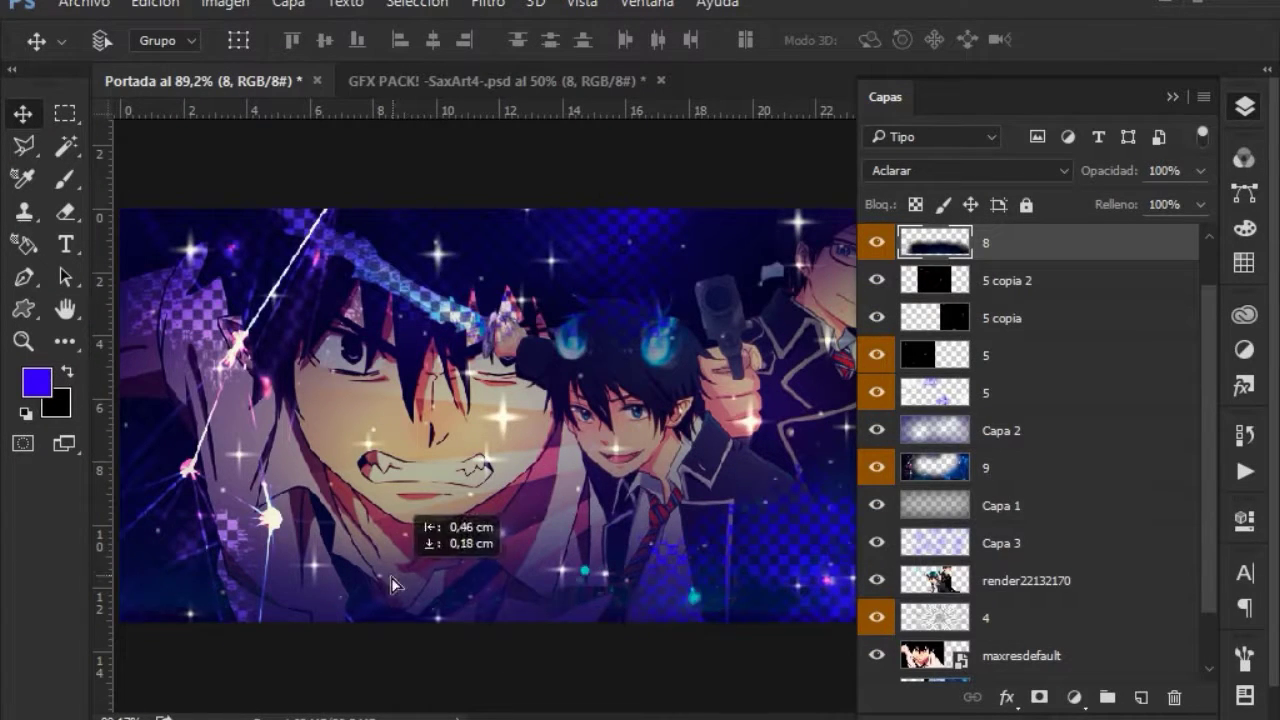
left_click(1043, 357, "shift")
mouse_move(1040, 356)
left_mouse_down()
mouse_move(1017, 521)
mouse_move(1043, 350)
left_mouse_up()
Step: Lower Capa 1's opacity to 70%
left_click(1040, 525)
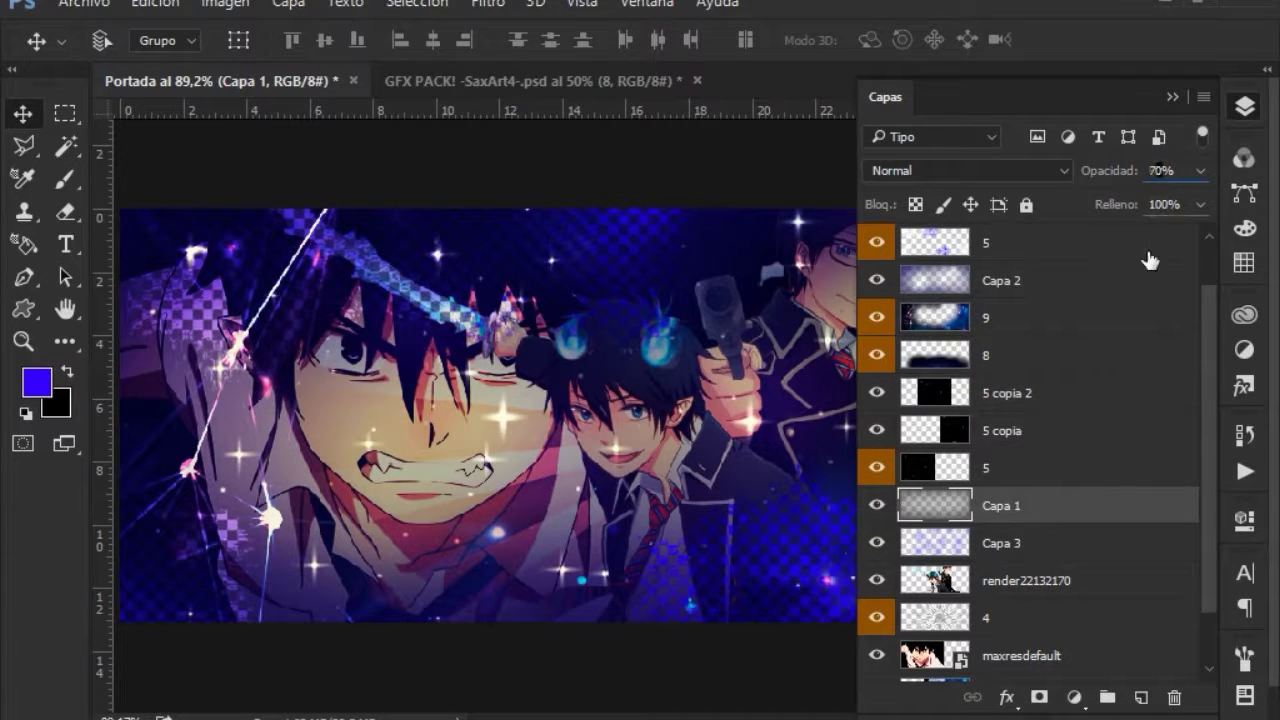
key("6")
left_click(540, 82)
scroll(1030, 450, "down", 3)
left_click(1000, 529)
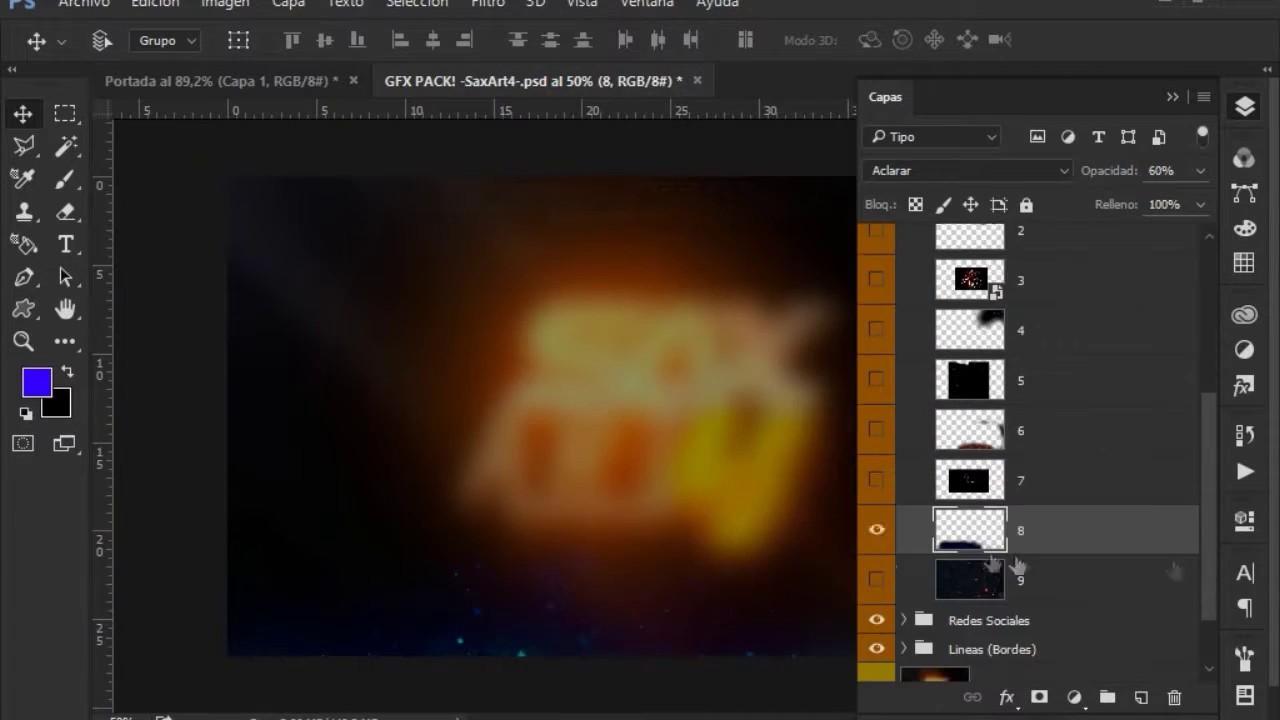
Step: Bring Particulas layer 9's red bokeh into the banner, scaled to 64% and repositioned
left_click_drag(520, 400, 640, 480)
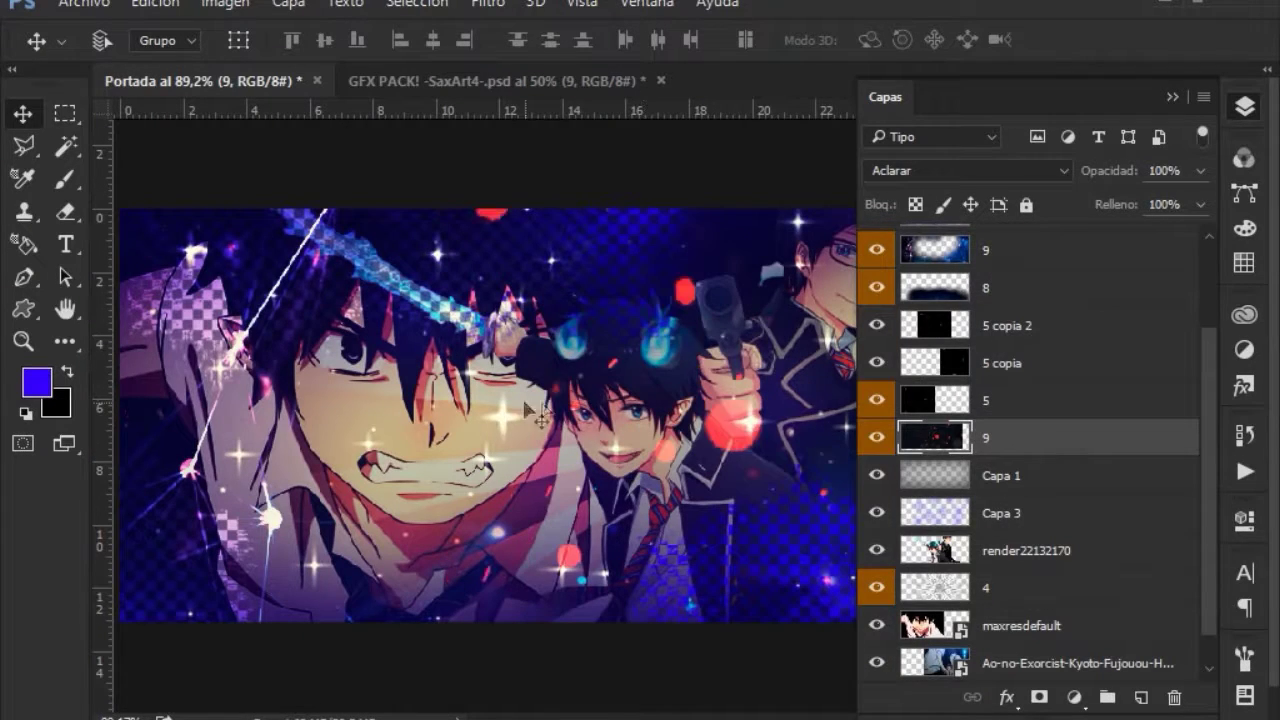
left_click(1245, 107)
key("ctrl+t")
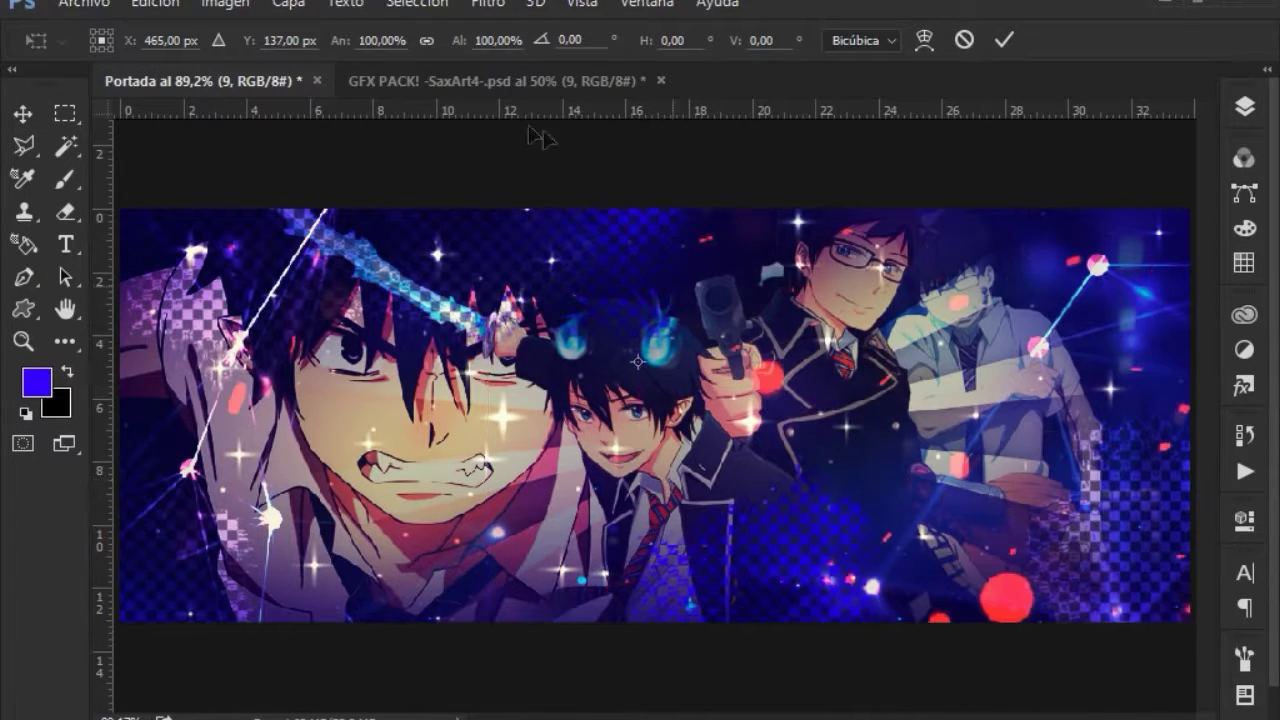
left_click_drag(760, 210, 800, 225)
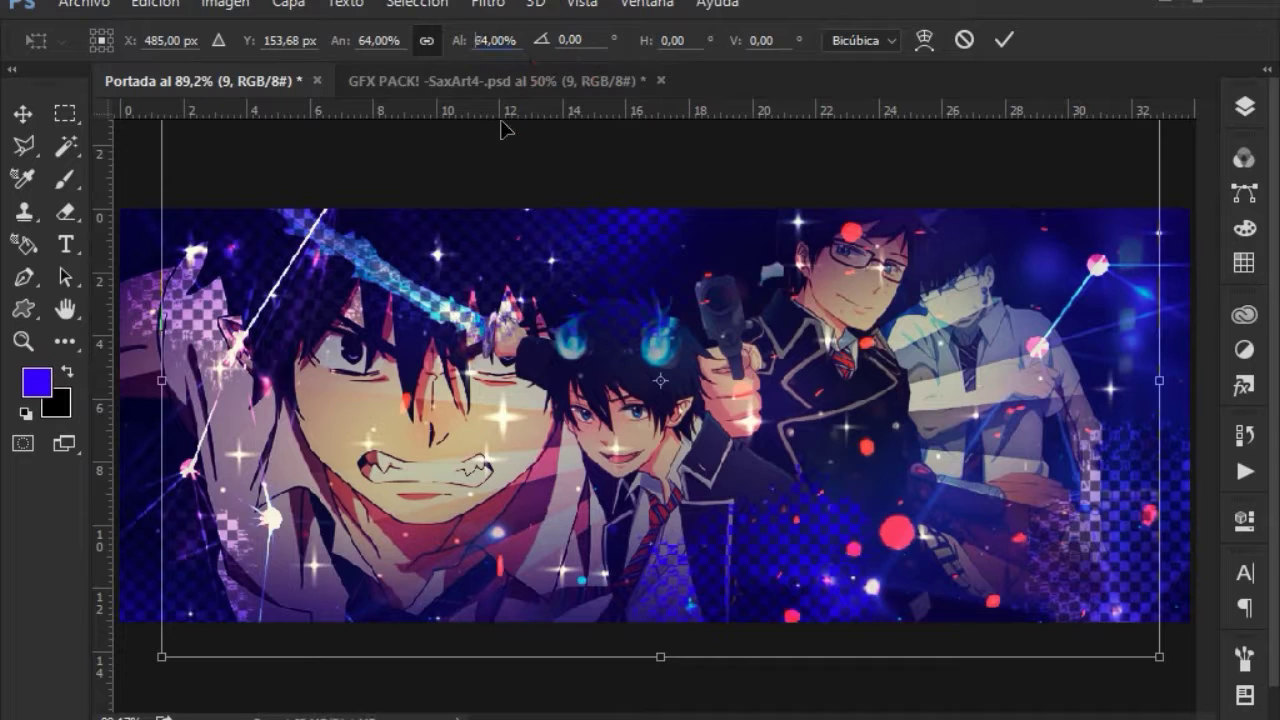
key("Return")
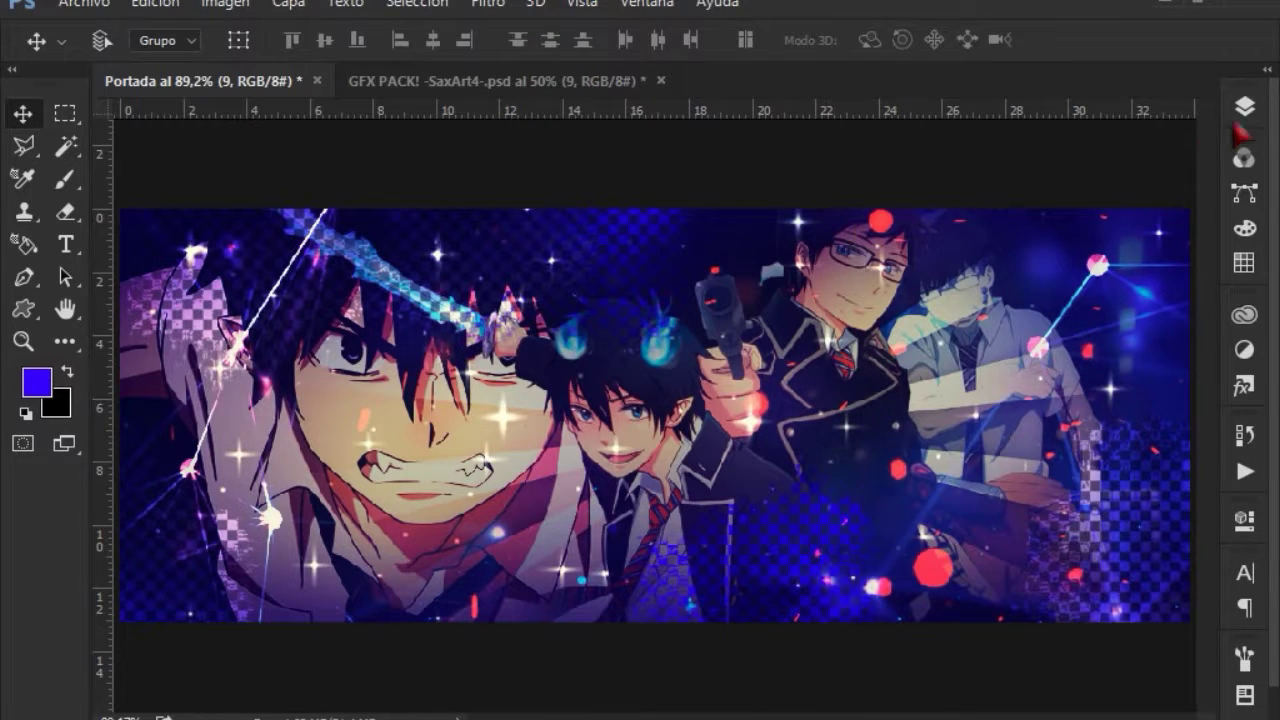
Step: Select the empty Capa 4 layer above maxresdefault
left_click(1240, 128)
scroll(1214, 443, "down", 1)
left_click(1125, 590)
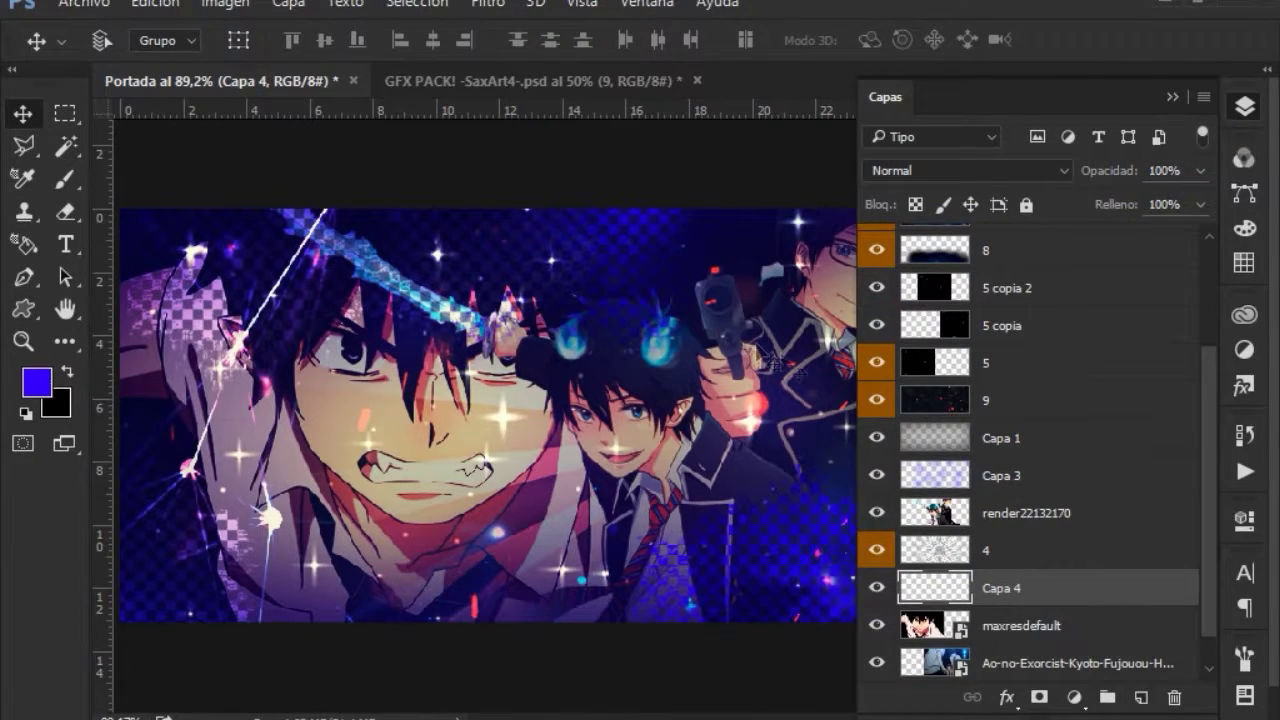
Step: Collapse Particulas and close GFX PACK without saving changes
left_click(1245, 107)
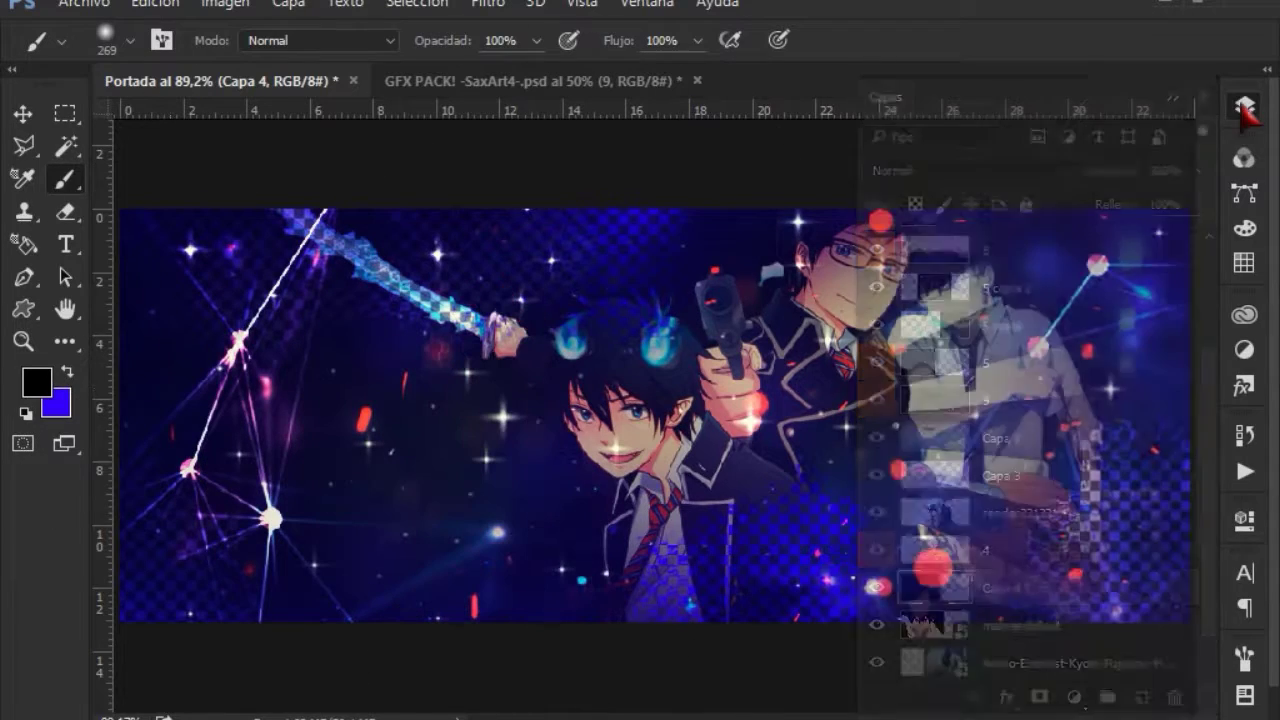
left_click(22, 113)
key("F7")
key("ctrl+Tab")
scroll(900, 447, "up", 3)
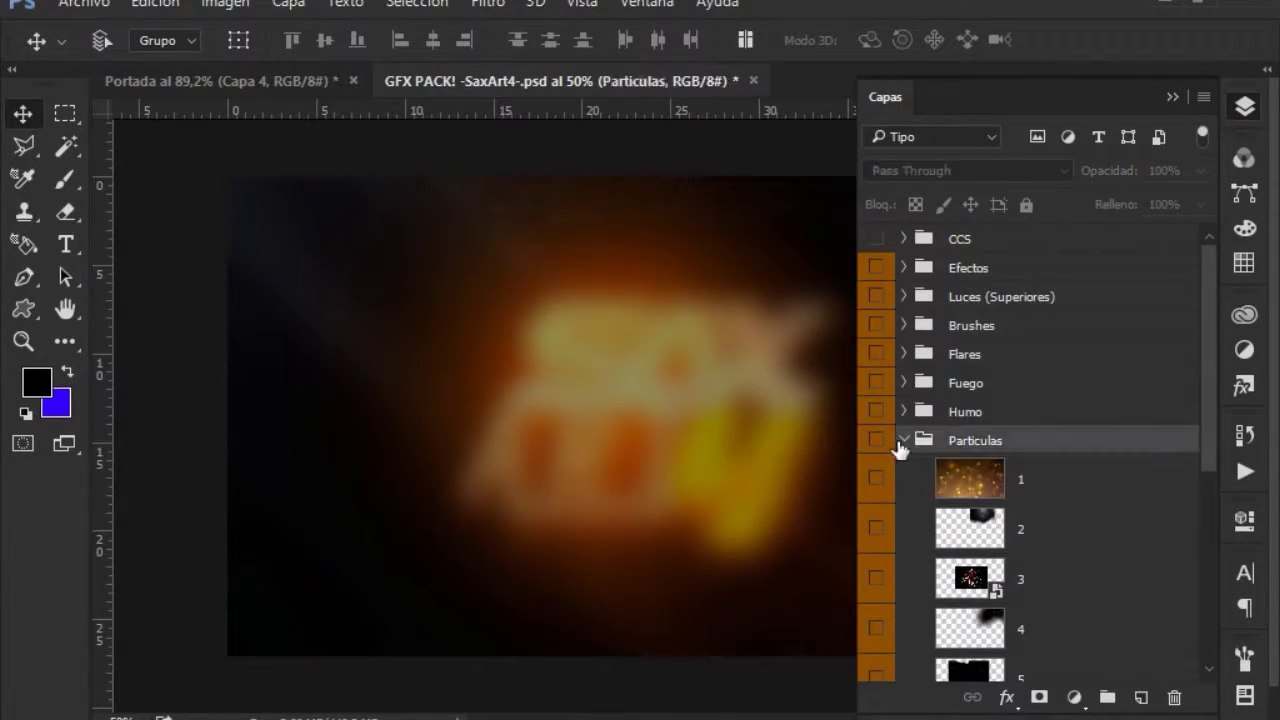
left_click(903, 440)
key("ctrl+w")
left_click(632, 300)
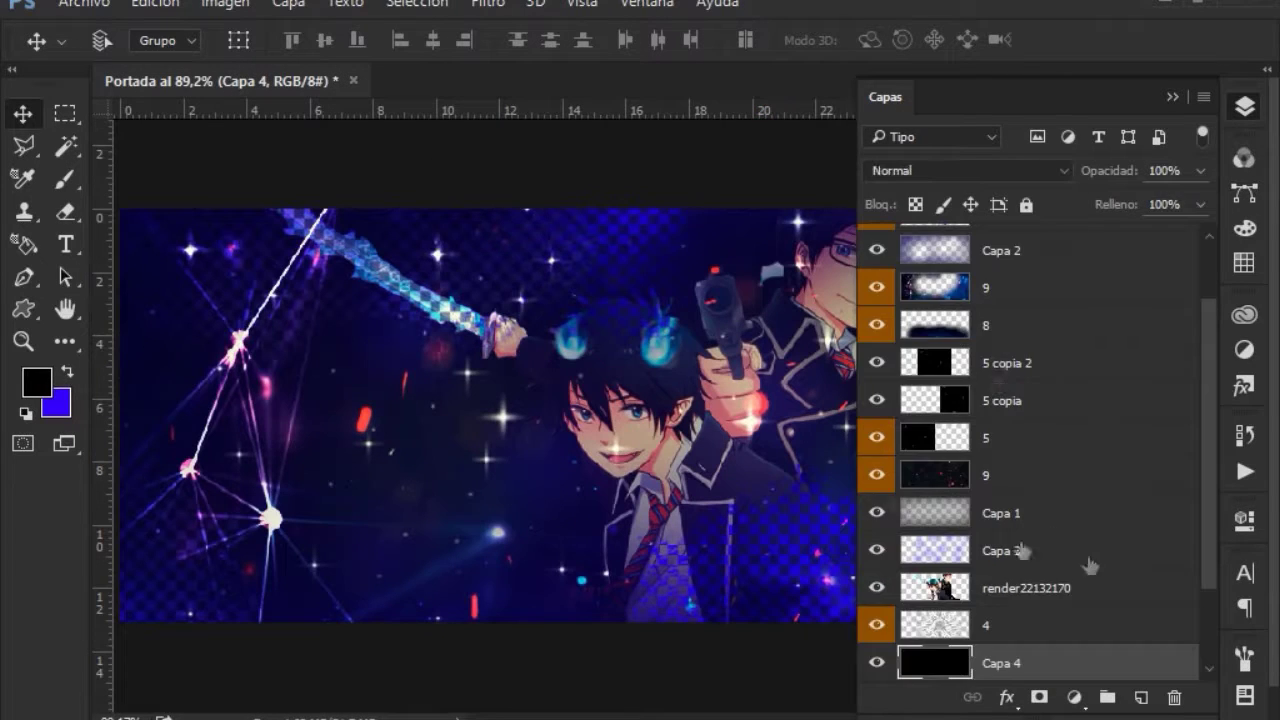
Step: Set black Capa 4 to 60% opacity and layer 4's blend mode to Superponer
type("60")
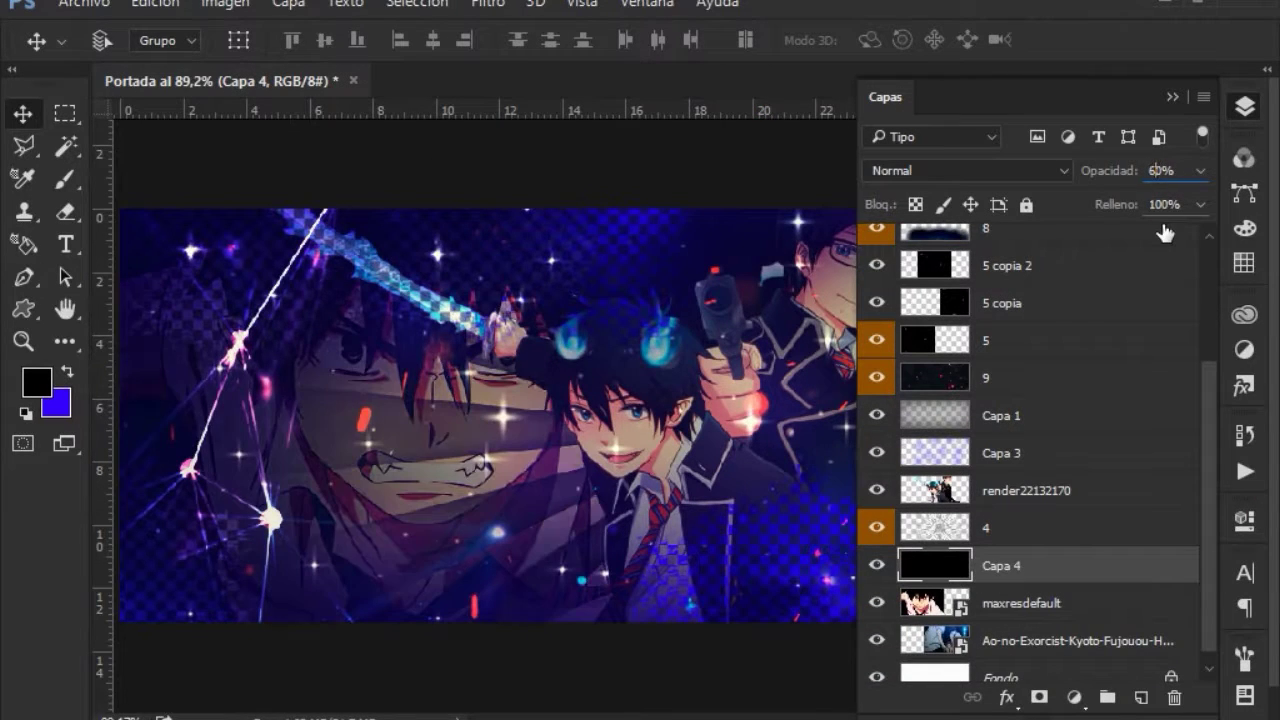
left_click(883, 528)
left_click(1040, 530)
left_click(965, 170)
left_click(951, 205)
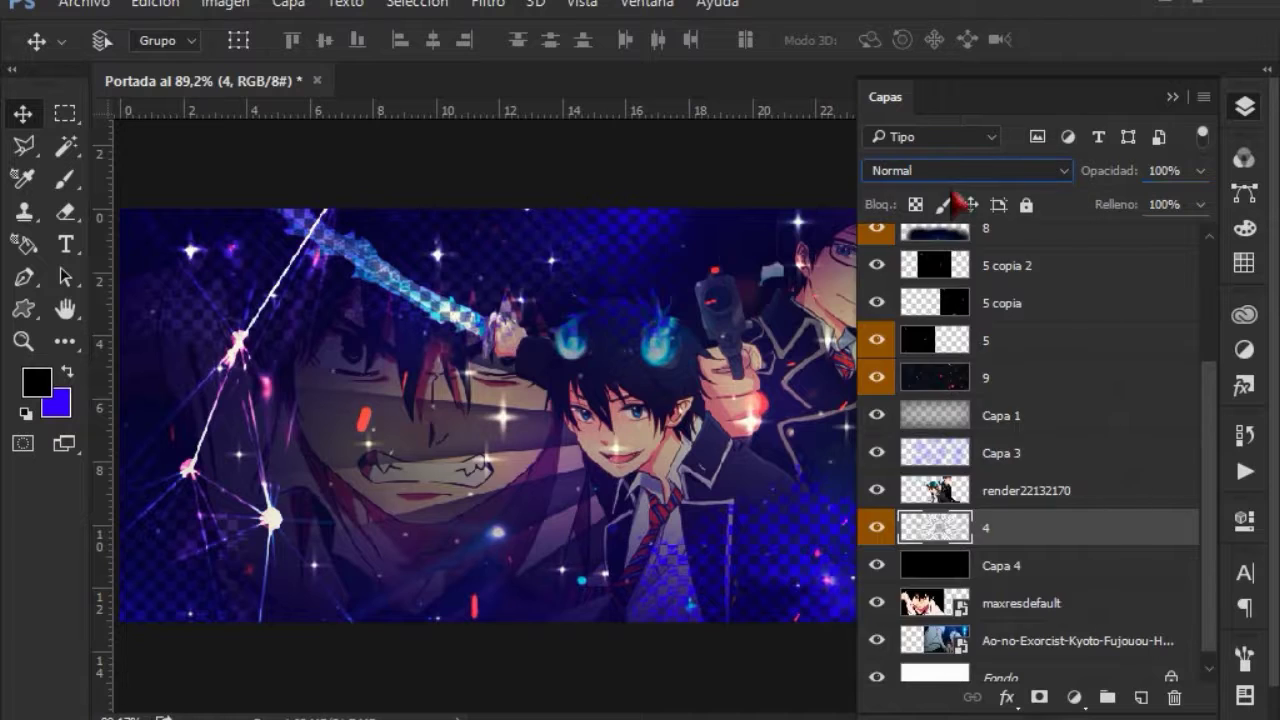
left_click(960, 170)
left_click(915, 394)
Step: Compare the face with and without Capa 4, then select the maxresdefault layer
left_click(877, 566)
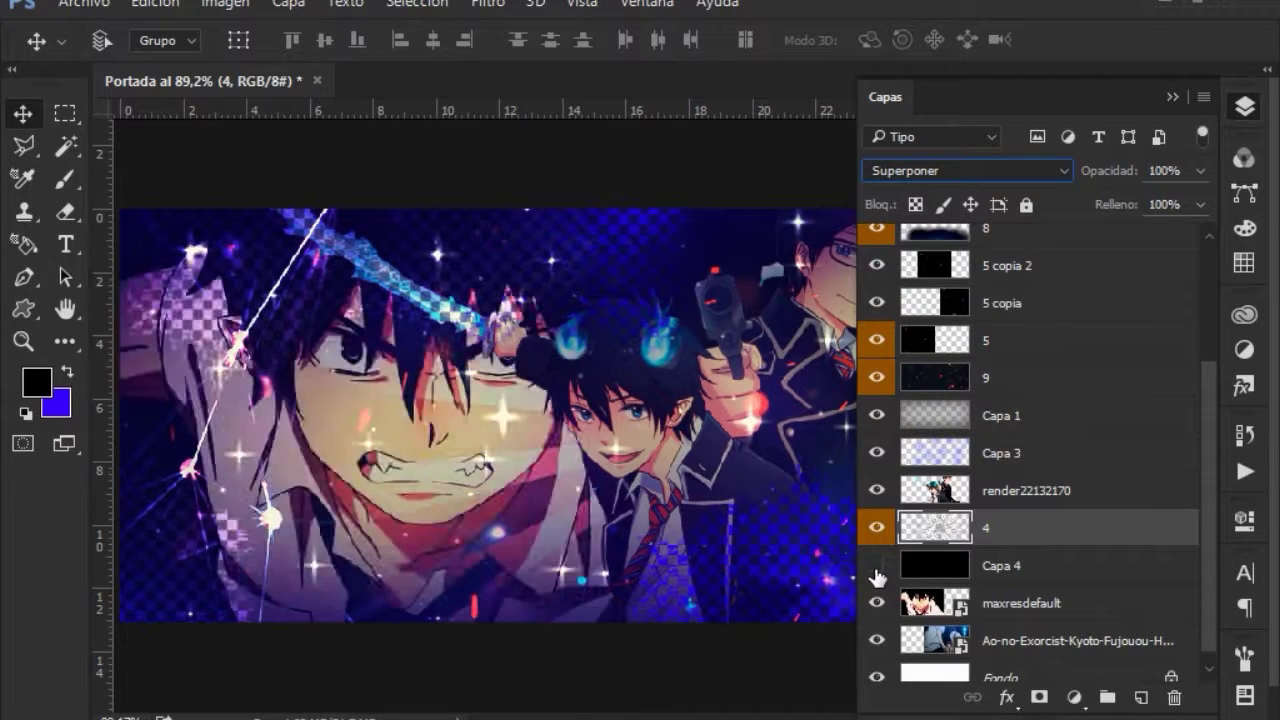
left_click(1090, 566)
left_click(1008, 605)
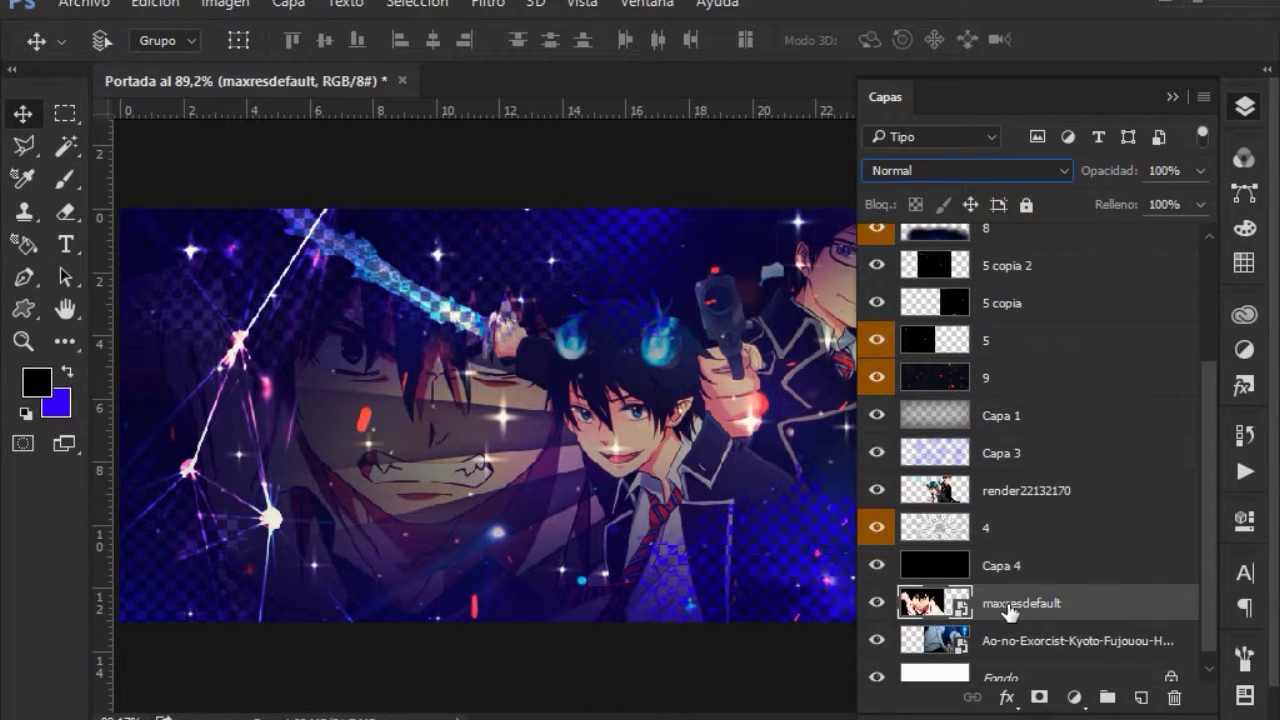
Step: Duplicate the maxresdefault face image layer
scroll(1100, 600, "down", 1)
left_click(1100, 634)
key("ctrl+j")
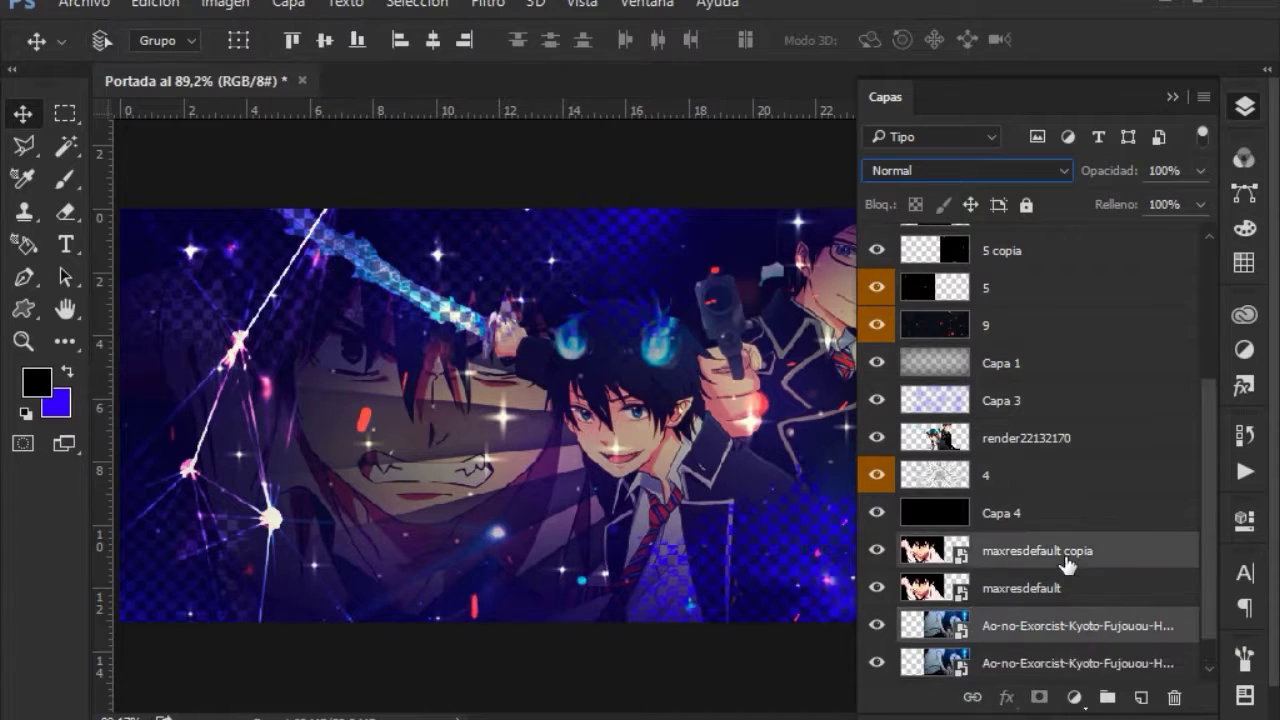
left_click_drag(1100, 628, 1060, 535)
key("ctrl+e")
Step: Apply a 3,5-pixel Gaussian blur to the maxresdefault copy
left_click(488, 3)
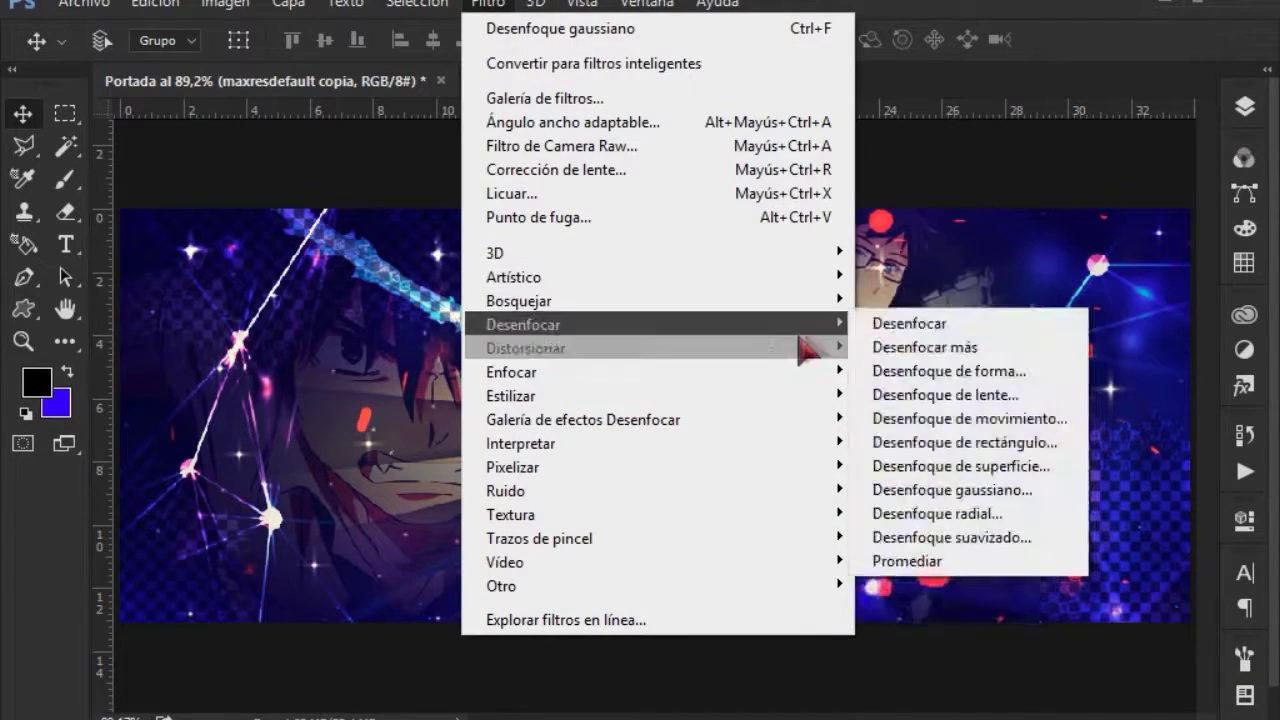
left_click(900, 490)
type("2")
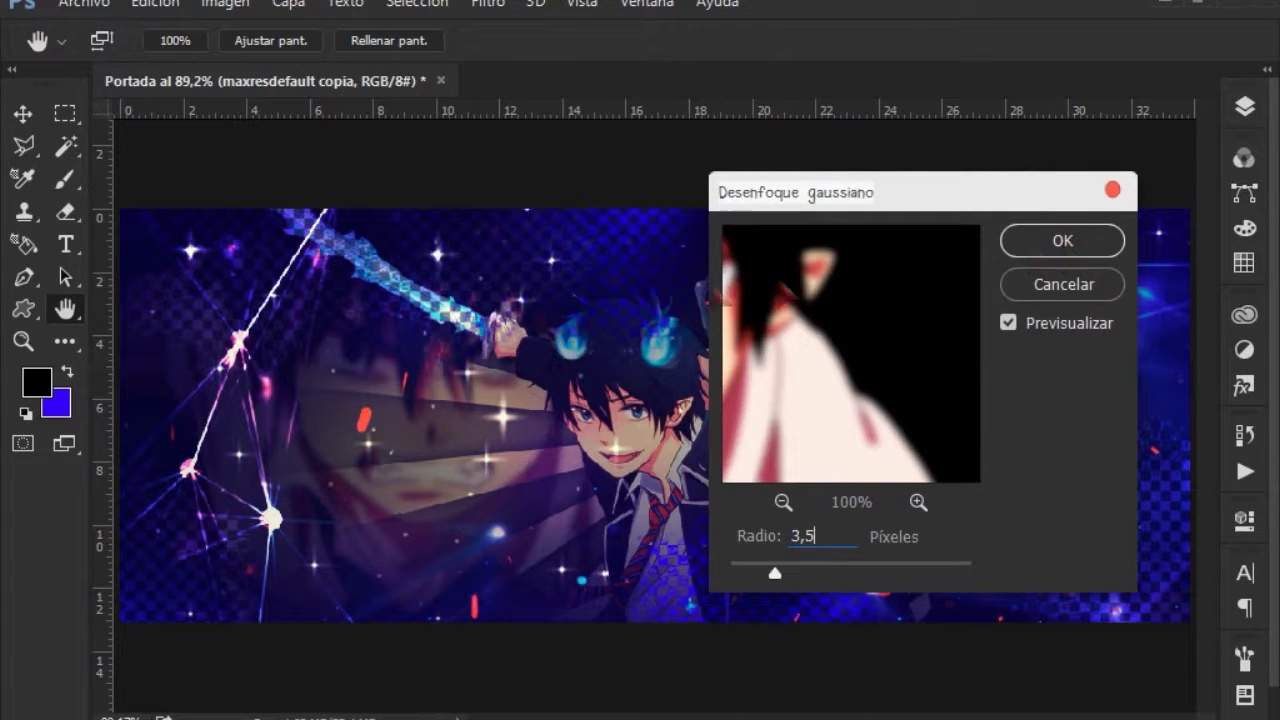
key("Return")
Step: Try Oscurecer and other blending modes on the blurred copy and set it to 60% opacity
left_click(1245, 107)
left_click(960, 170)
left_click(932, 214)
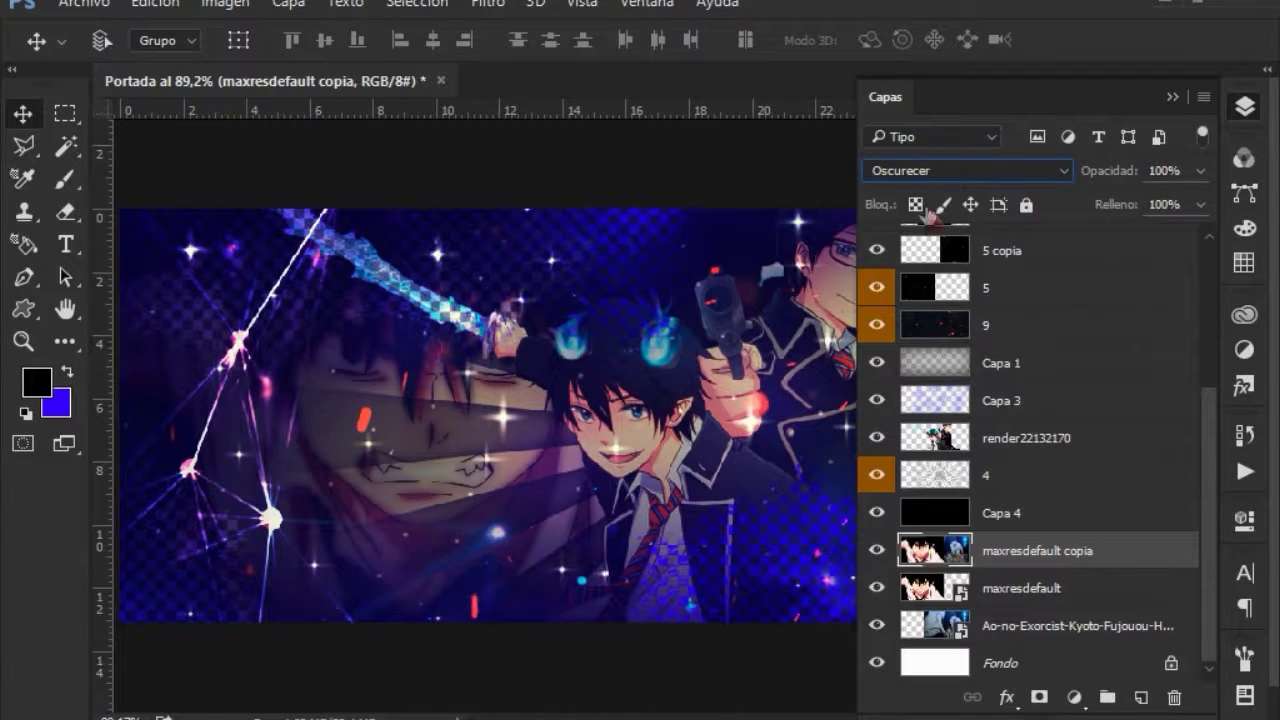
left_click(945, 172)
left_click(896, 414)
type("60")
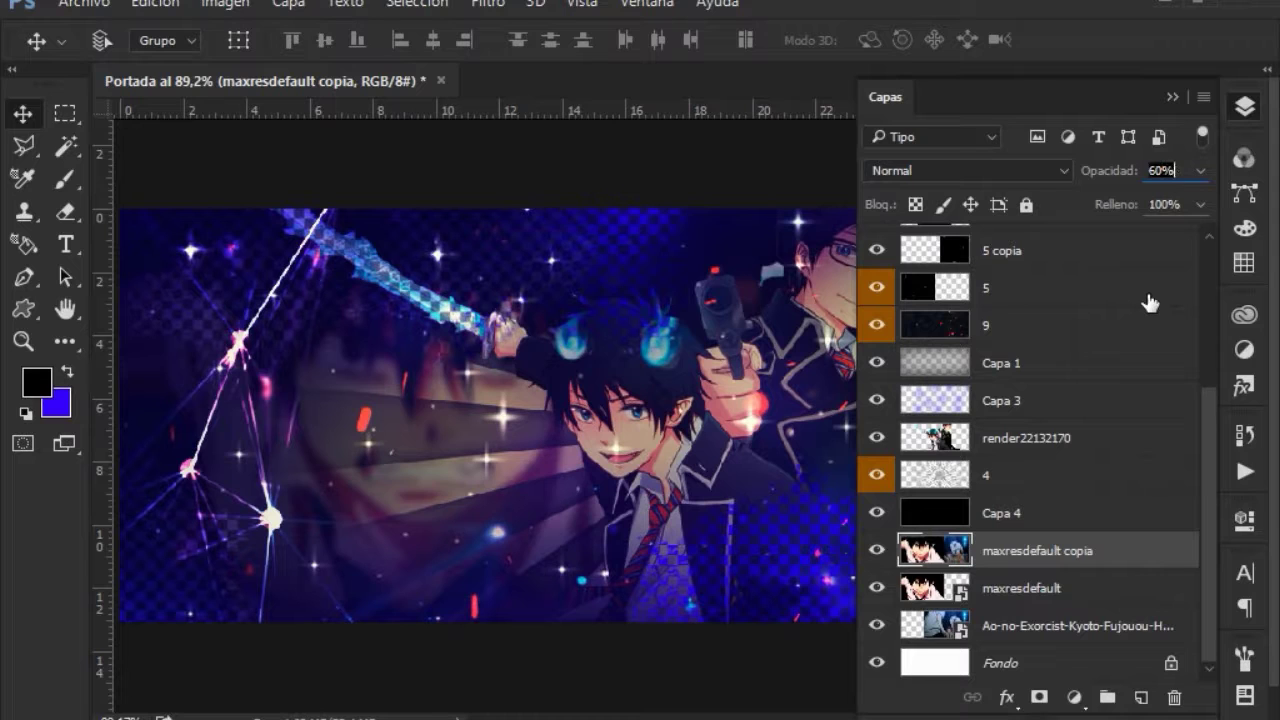
left_click(900, 372)
left_click(1245, 107)
left_click(920, 342)
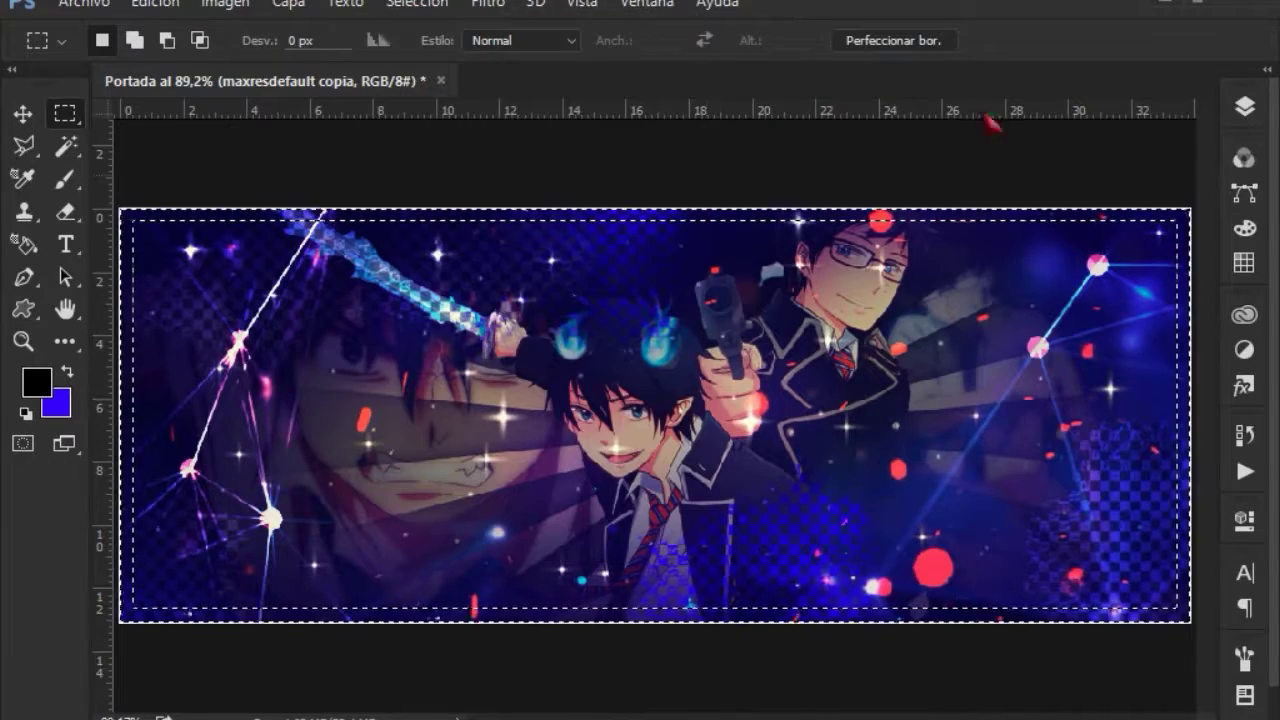
Step: Brush a new Capa 5 around the banner edges, keep it on top, and set Fill to 30%
left_click(1245, 107)
left_click(1140, 697)
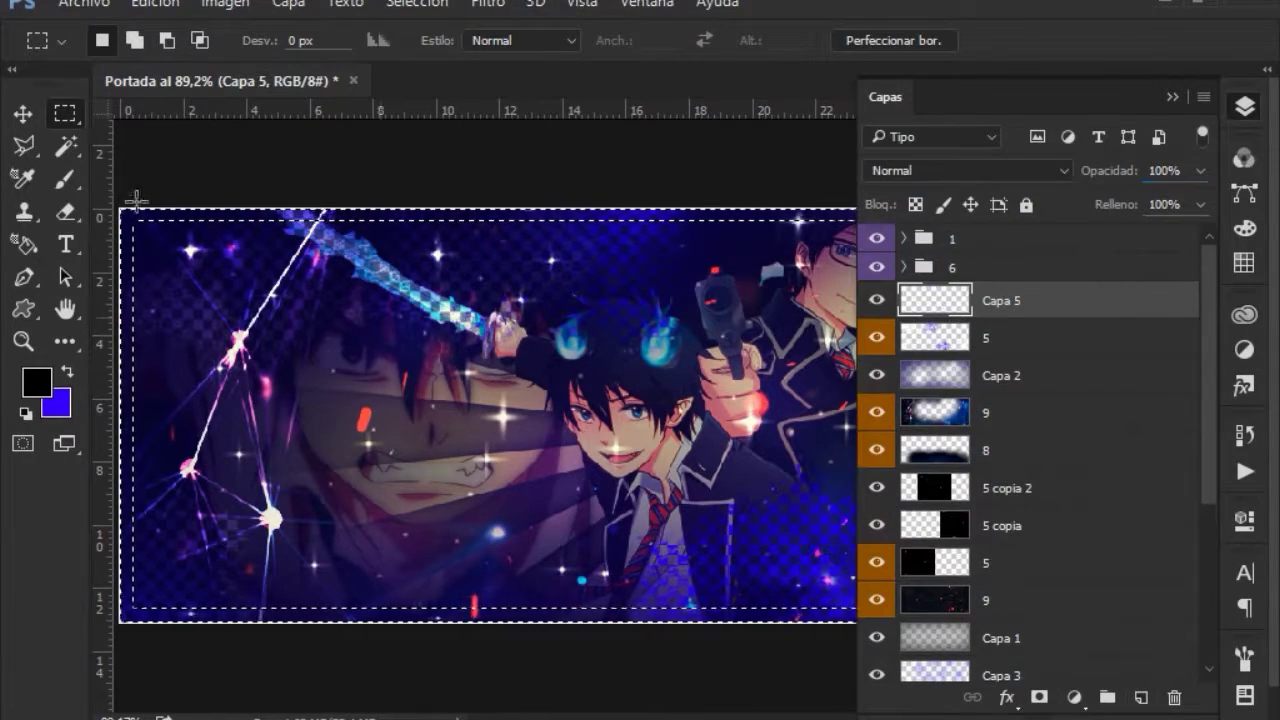
left_click(64, 178)
left_click(1245, 107)
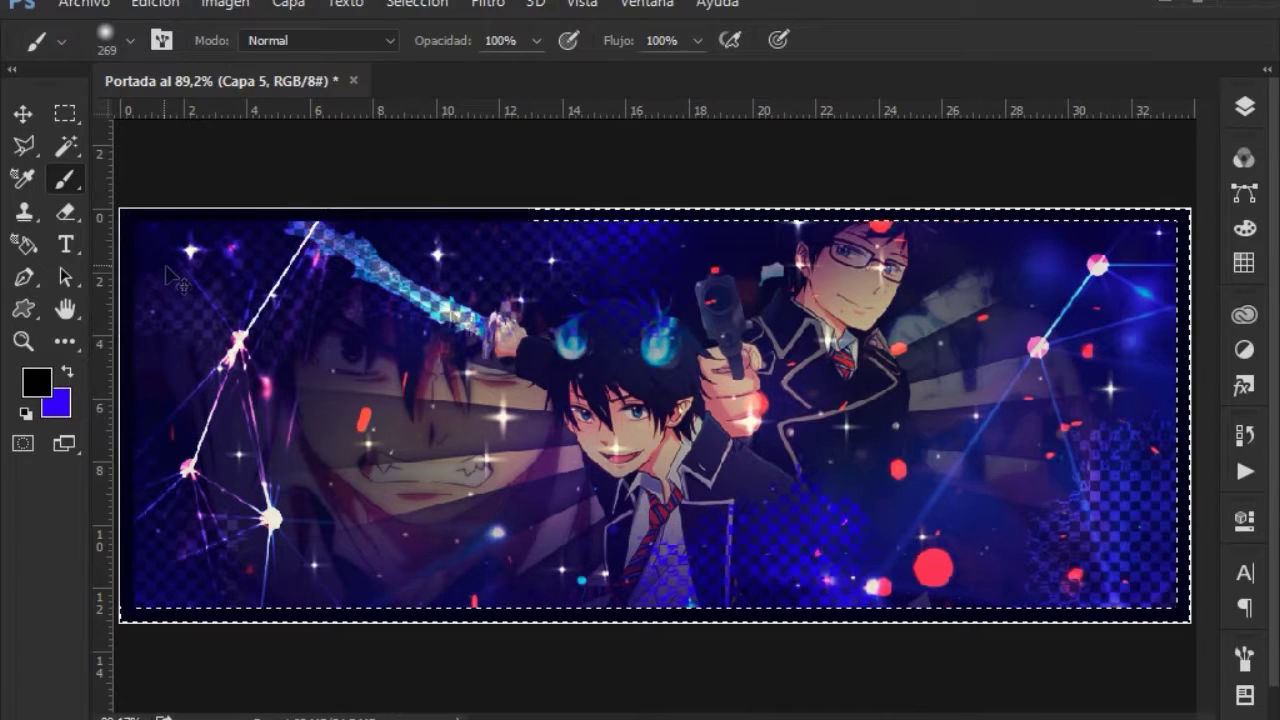
key("v")
left_click(1245, 107)
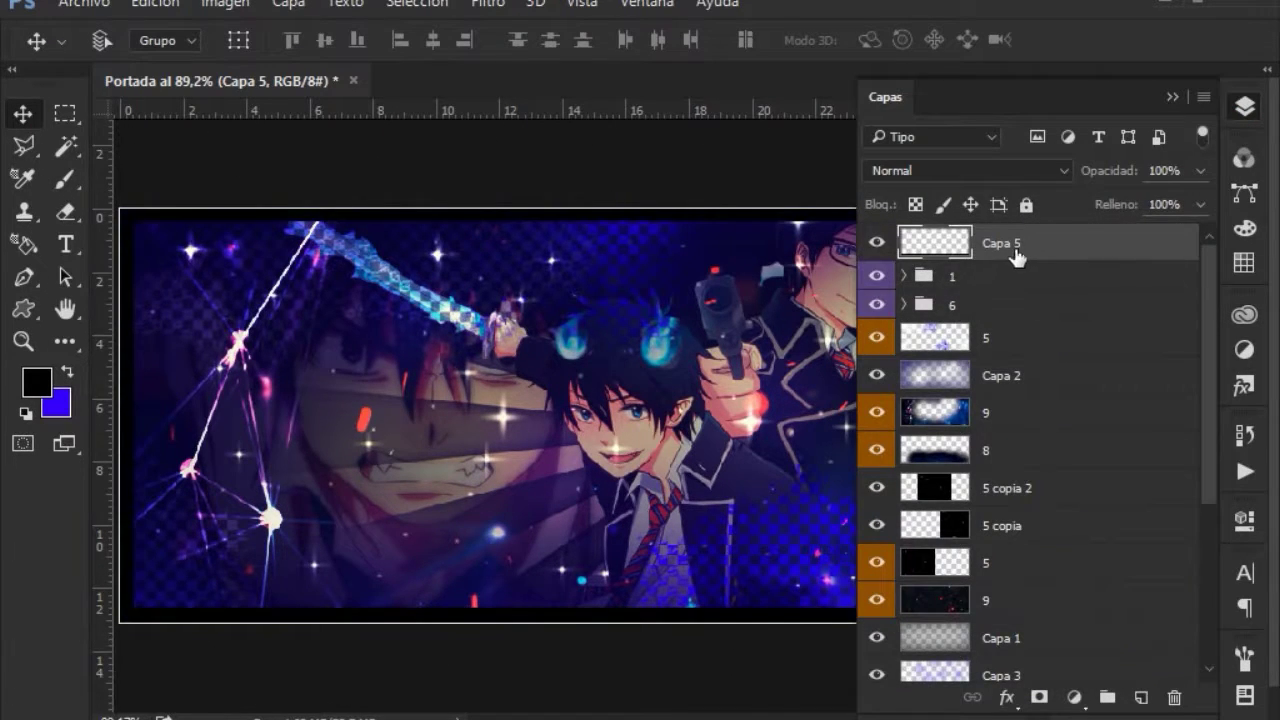
left_click_drag(1162, 207, 1135, 215)
Step: Give Capa 5 a black Outer Glow with a curved contour
double_click(1100, 257)
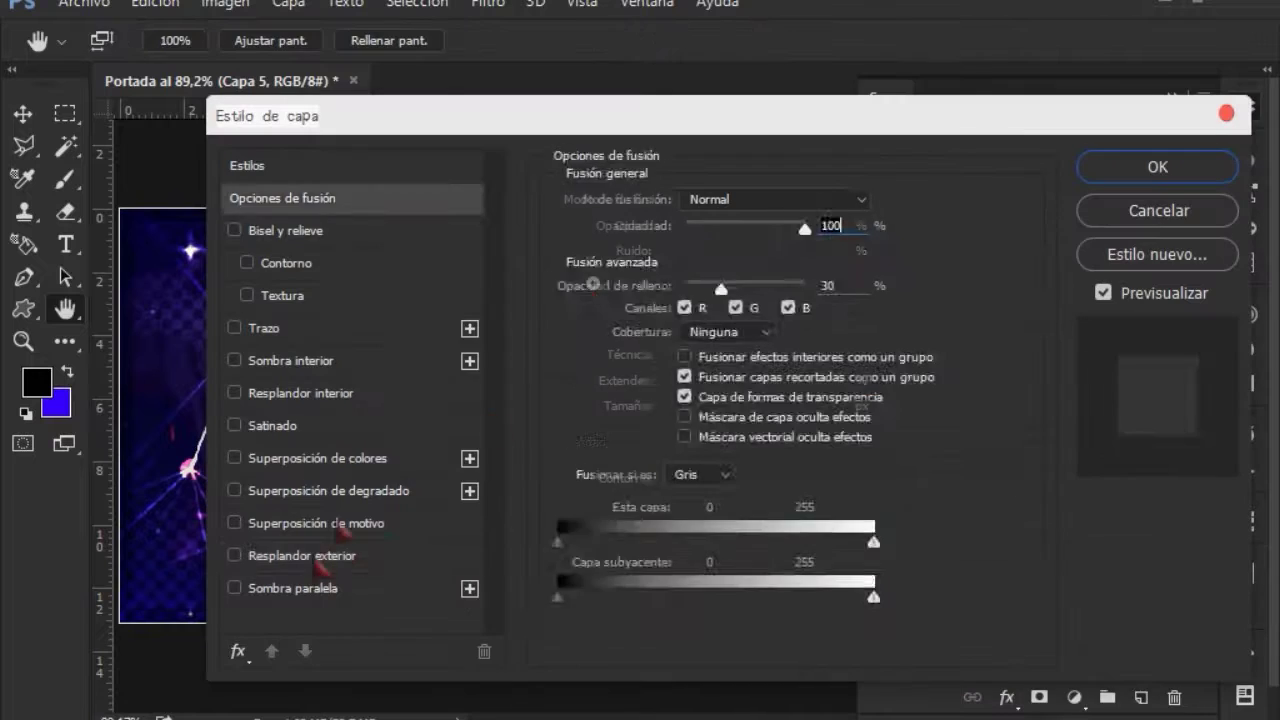
left_click(300, 555)
left_click(625, 284)
left_click(957, 157)
left_click(683, 478)
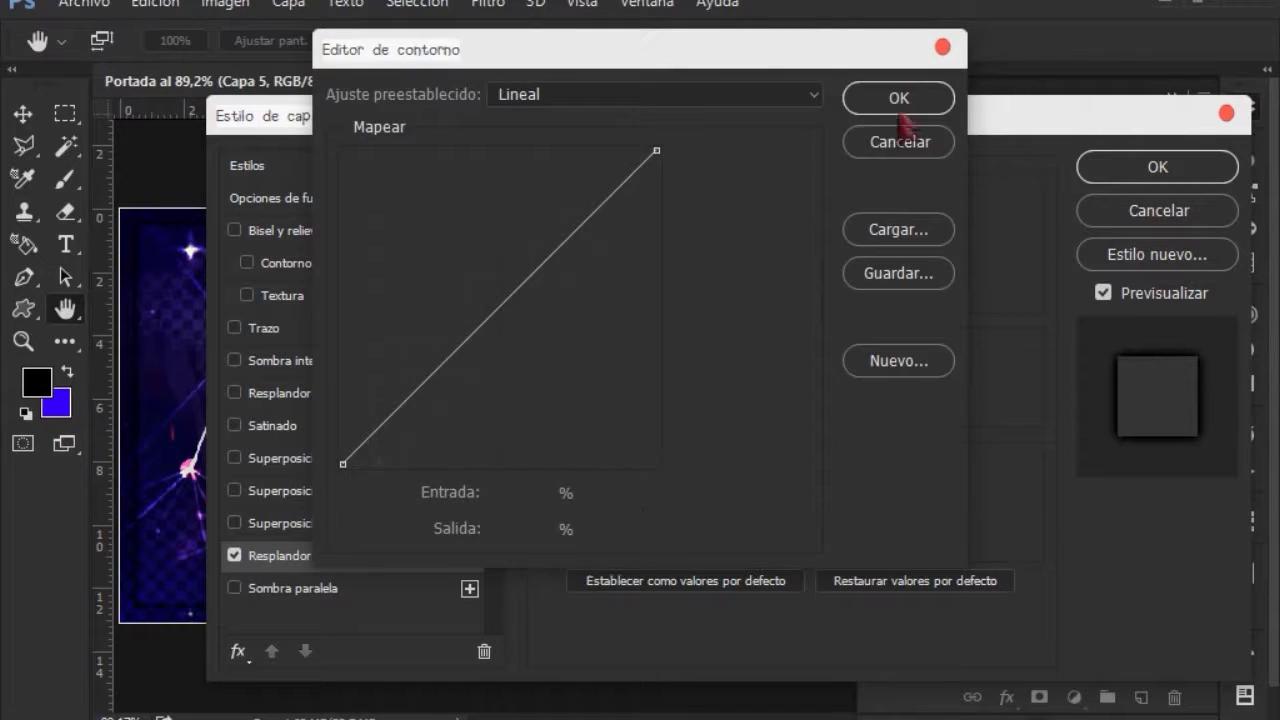
key("Escape")
left_click(711, 480)
left_click(587, 577)
left_click(812, 225)
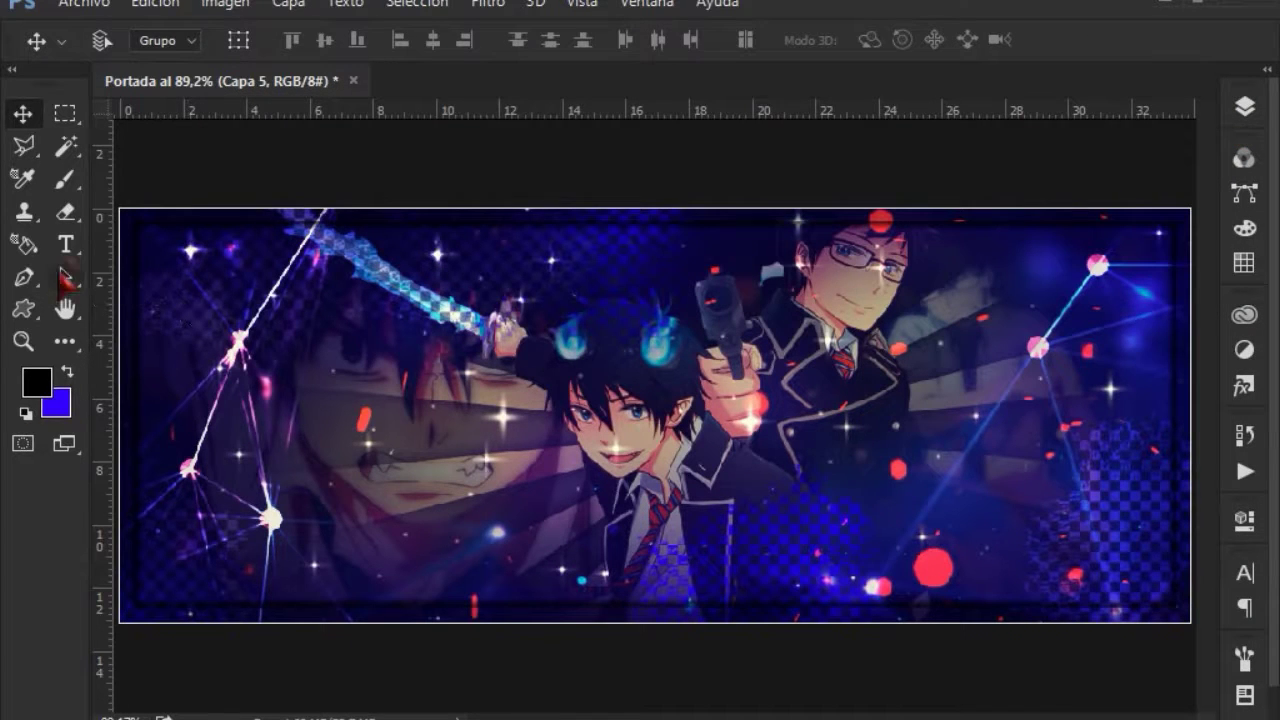
left_click(65, 244)
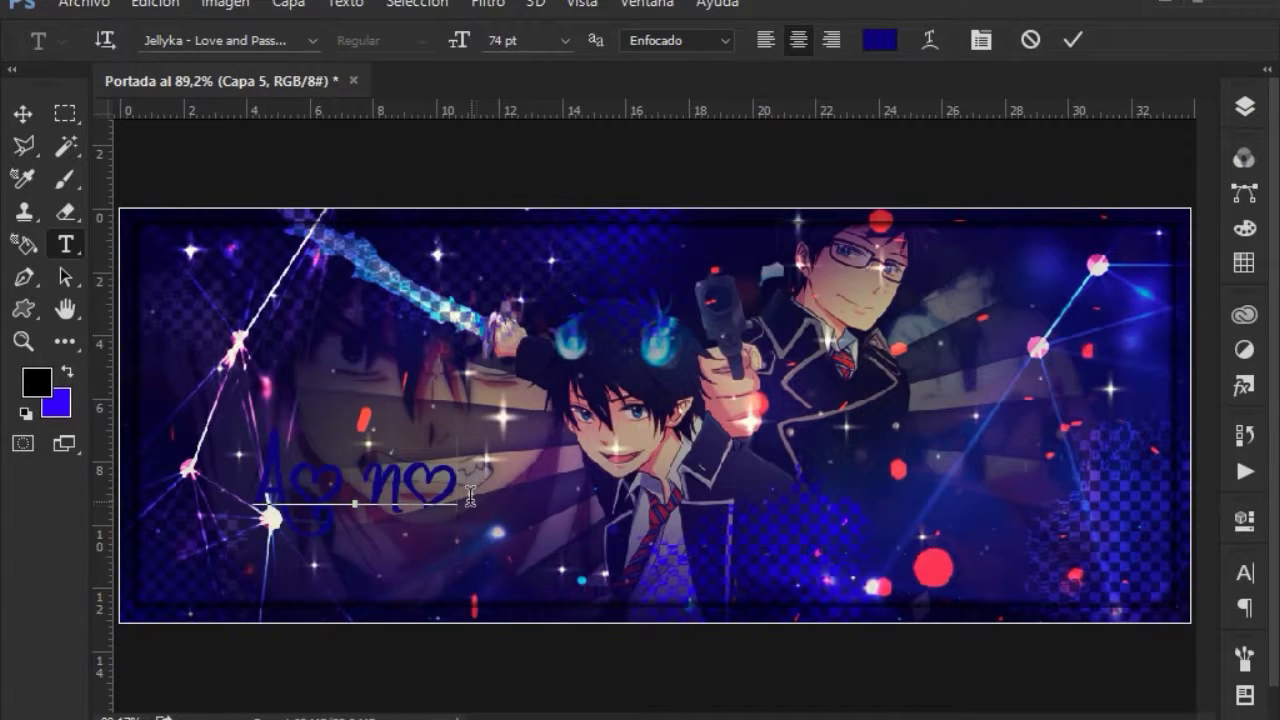
Step: Type the 'Ao no Exorcist' title text on the banner
type("Xuh-oUrou-koZAMB-")
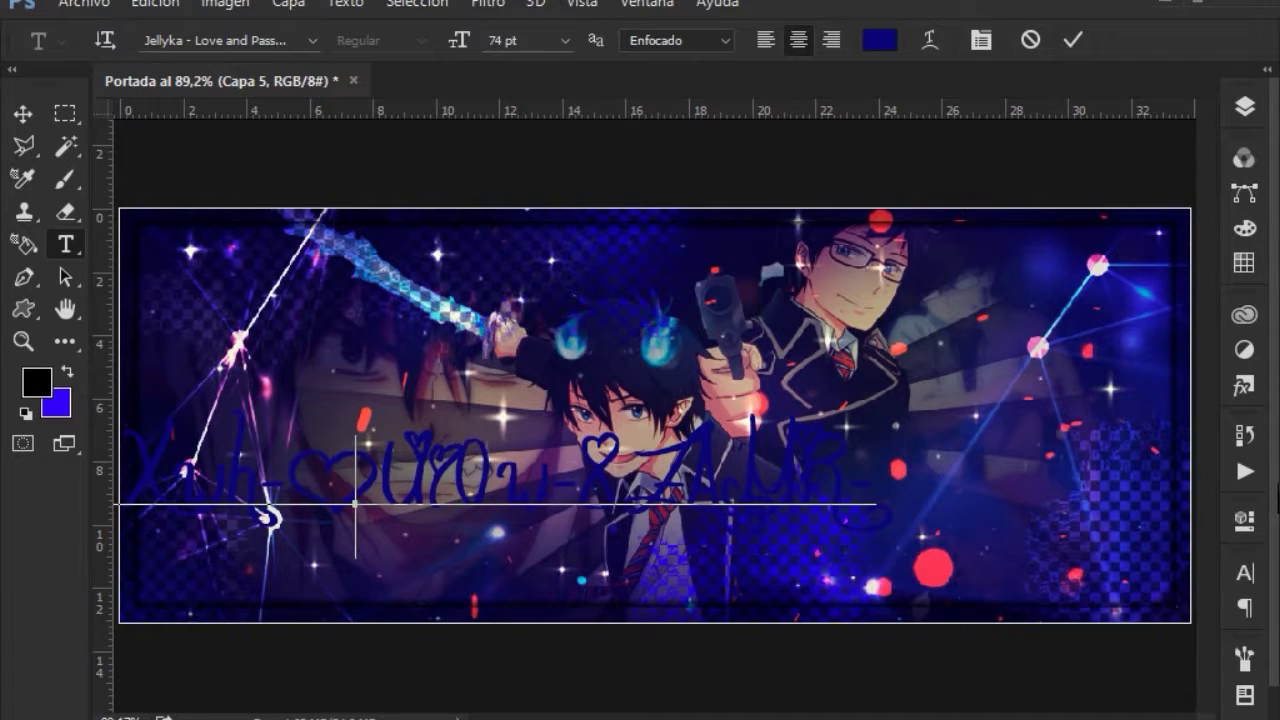
key("Escape")
type("no exorcist")
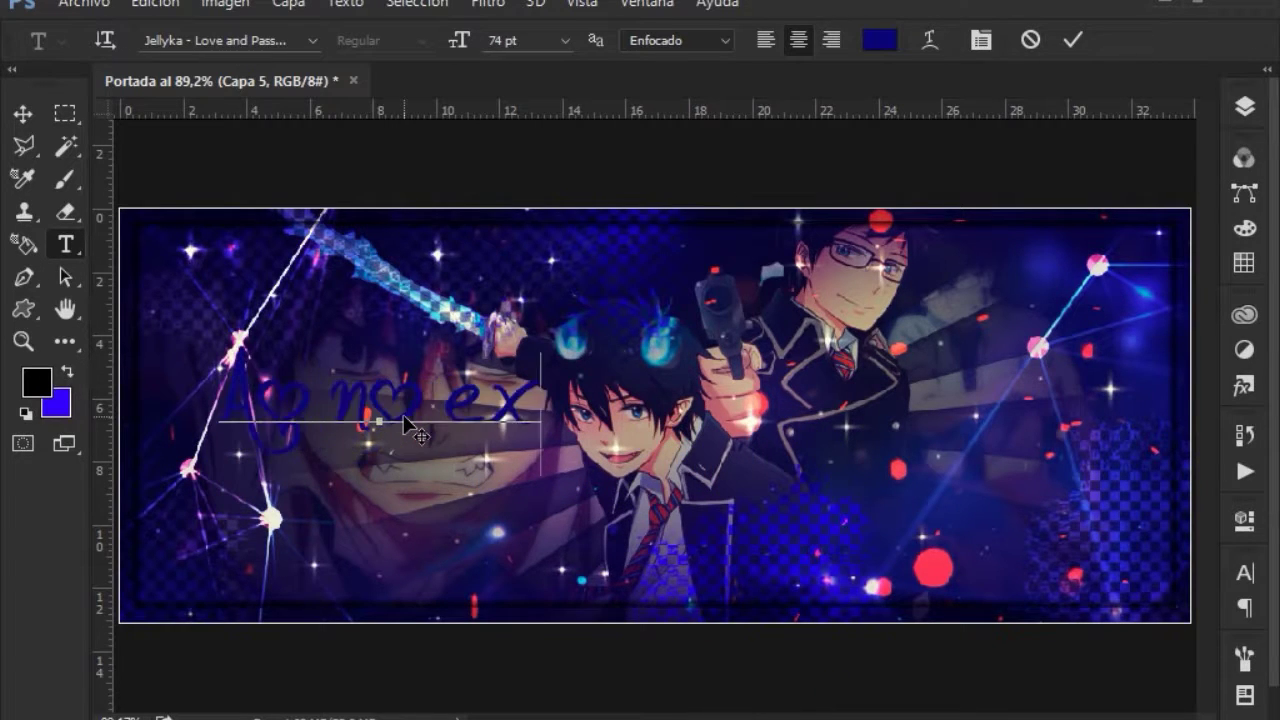
key("ctrl+a")
left_click(1072, 42)
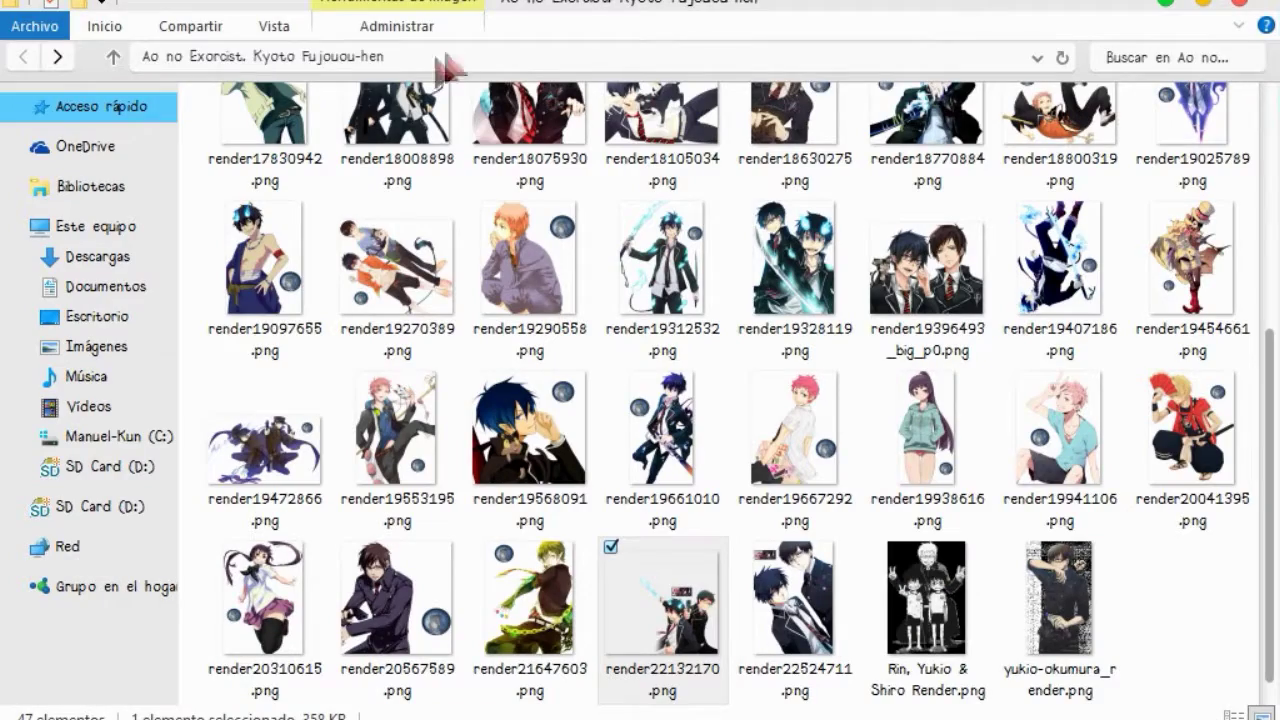
left_click(592, 60)
key("alt+Tab")
key("ctrl+a")
key("ctrl+v")
key("ctrl+z")
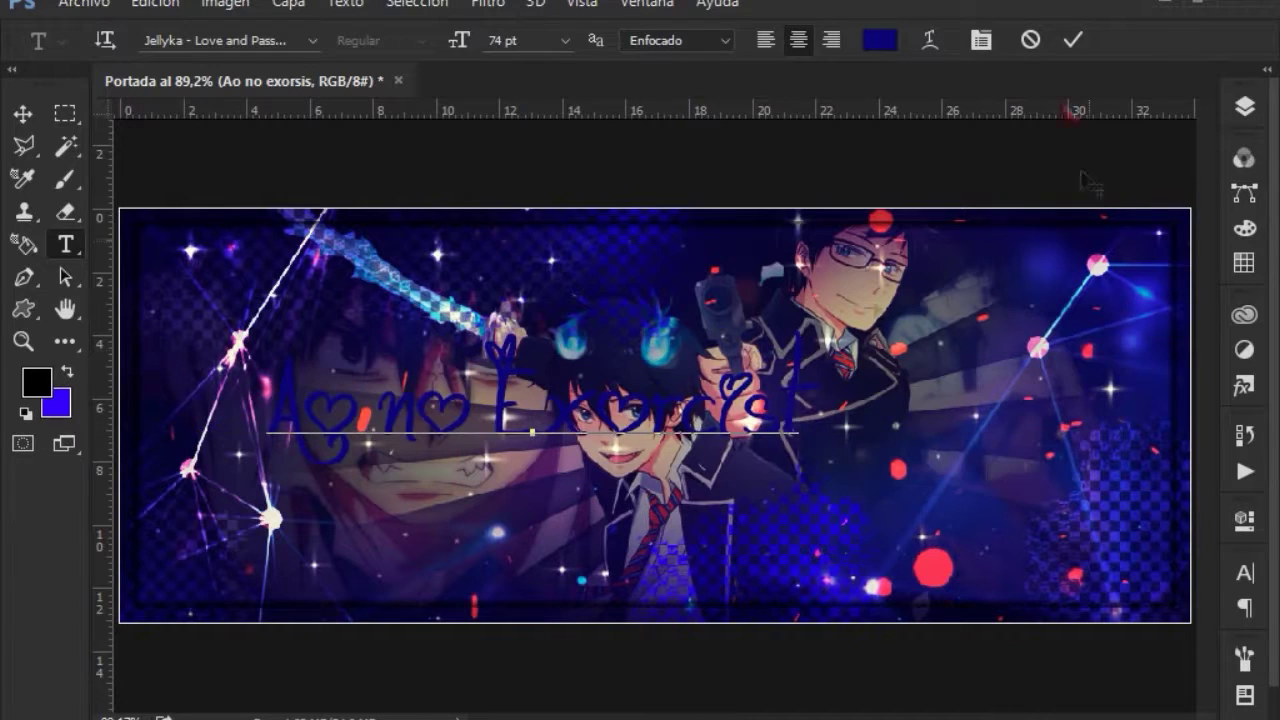
left_click(22, 113)
Step: Try Jack's Guitar without faux bold, then set basicl Thin Condensed and trim the text to 'Ao'
left_click(1245, 573)
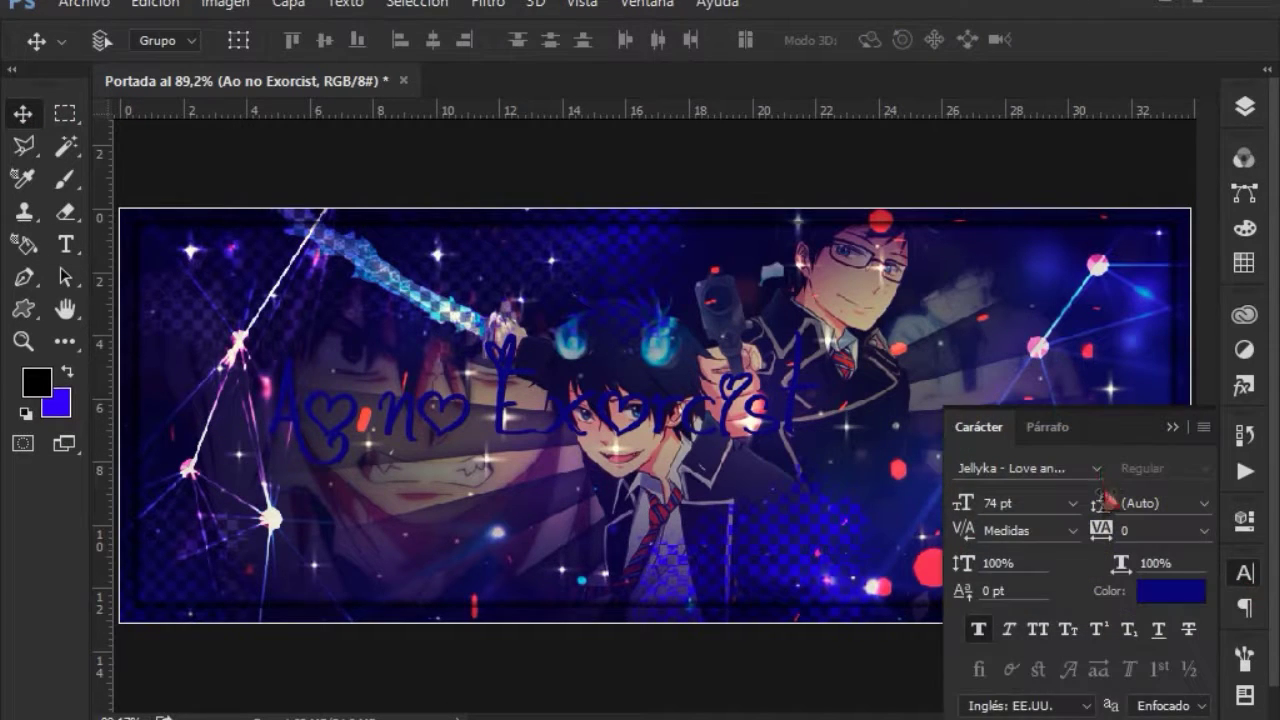
left_click(1095, 470)
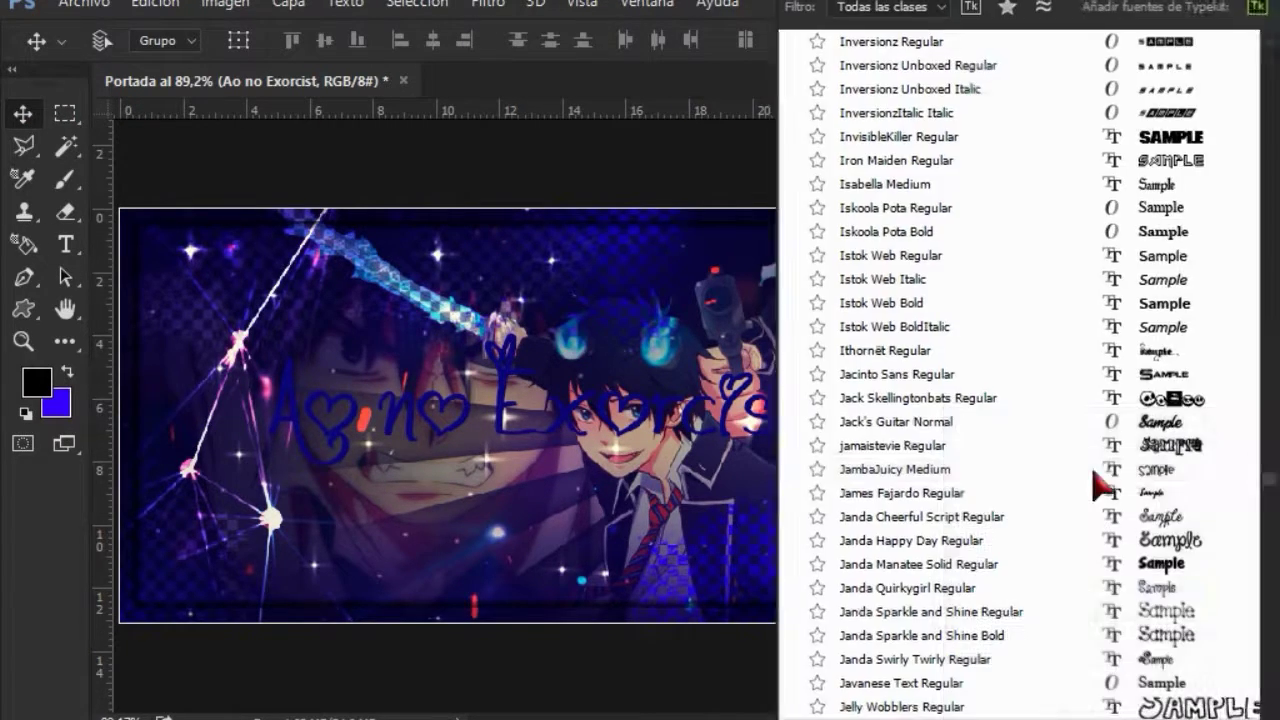
left_click(1060, 420)
left_click(979, 630)
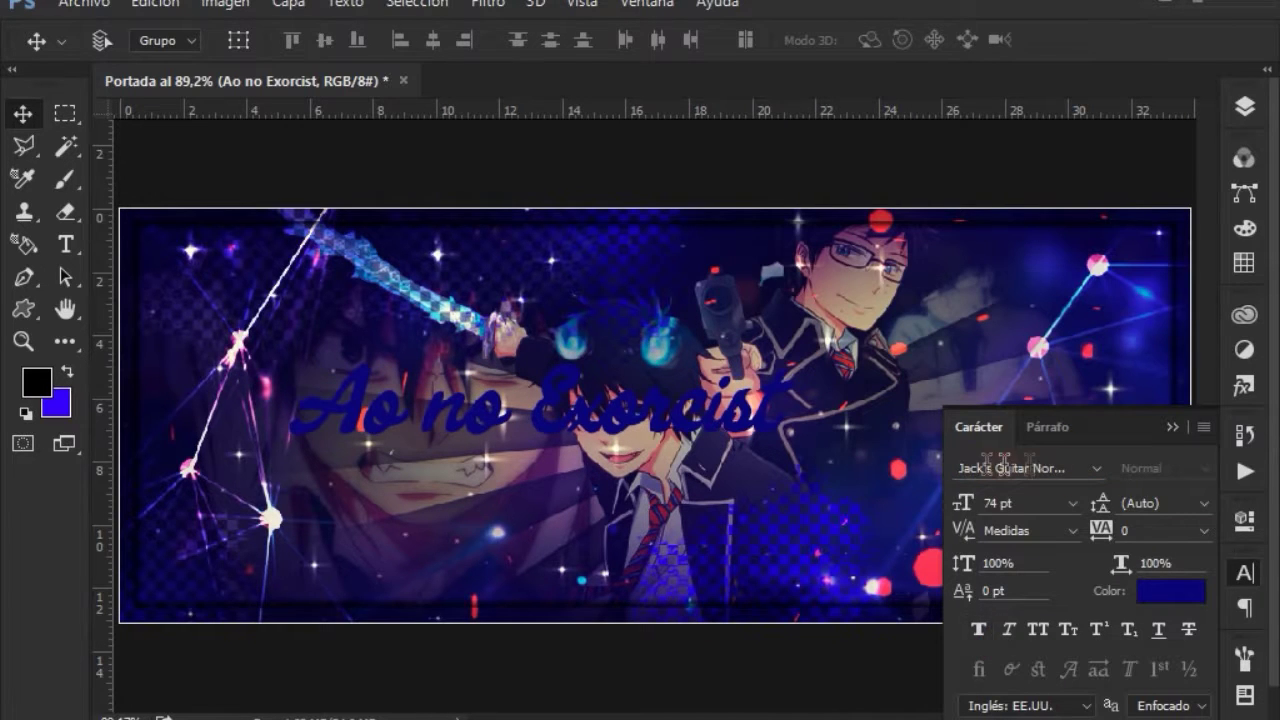
left_click(1095, 468)
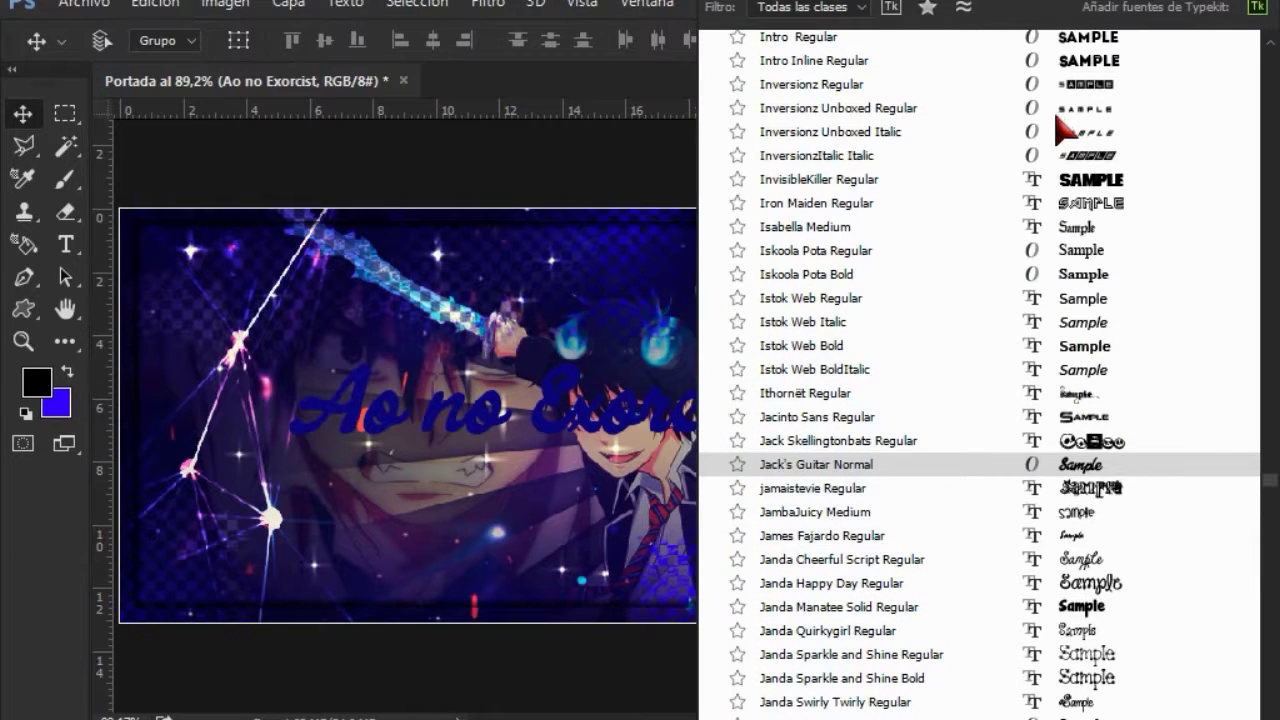
scroll(1065, 128, "down", 10)
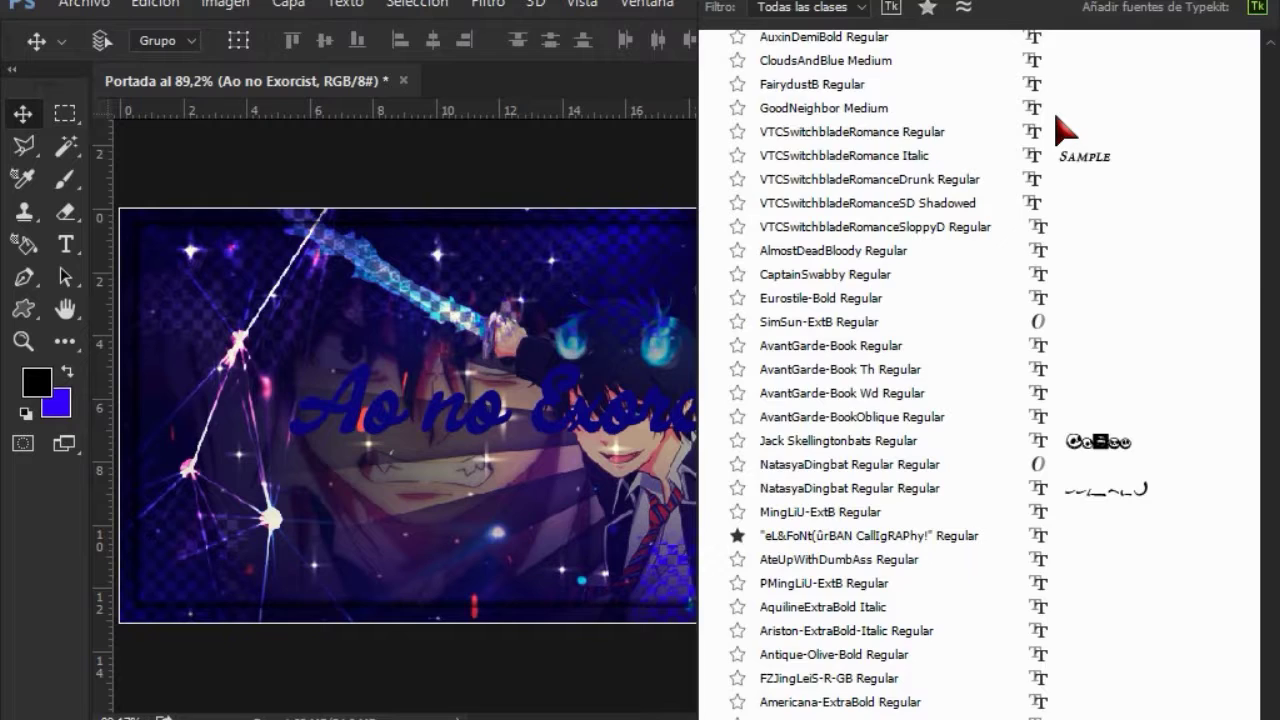
type("basic")
left_click(870, 122)
key("BackSpace")
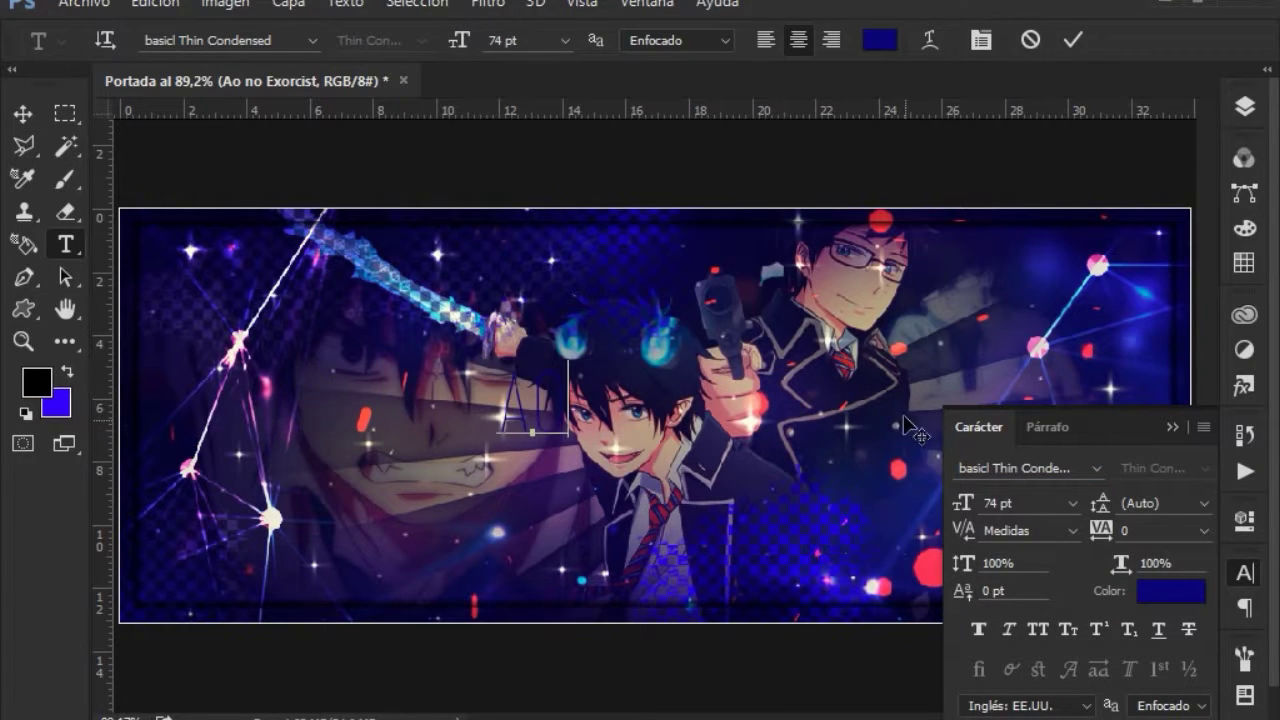
Step: Change the title to 'Ao No' and add an 'Exorcist' text layer beneath it
key("ctrl+Return")
left_click(588, 405)
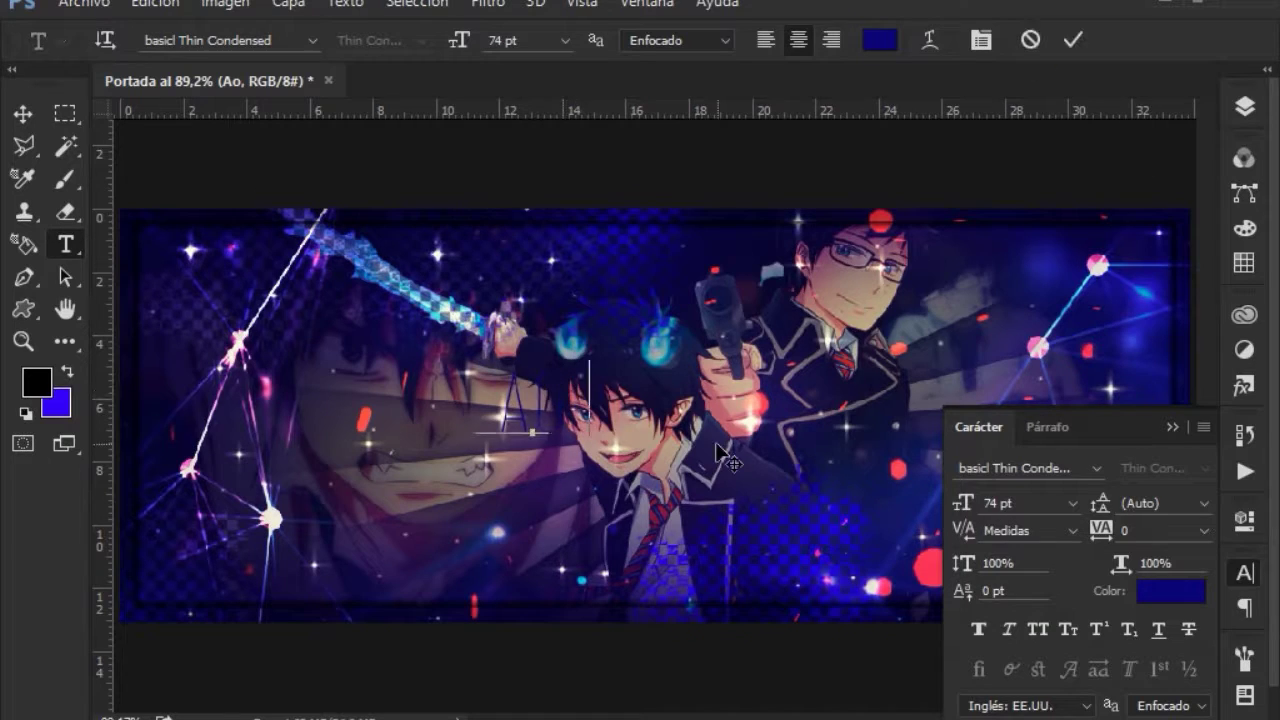
type("No")
key("ctrl+a")
left_click(1078, 44)
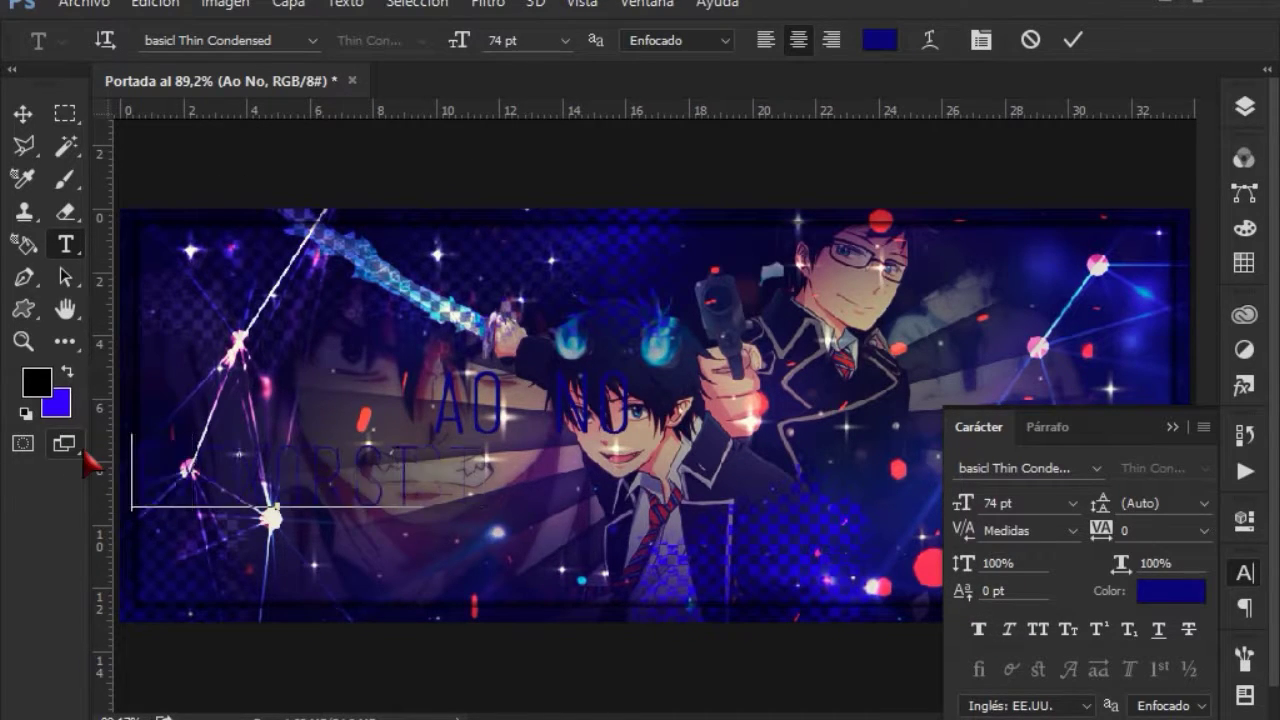
left_click(22, 113)
left_click_drag(547, 525, 637, 505)
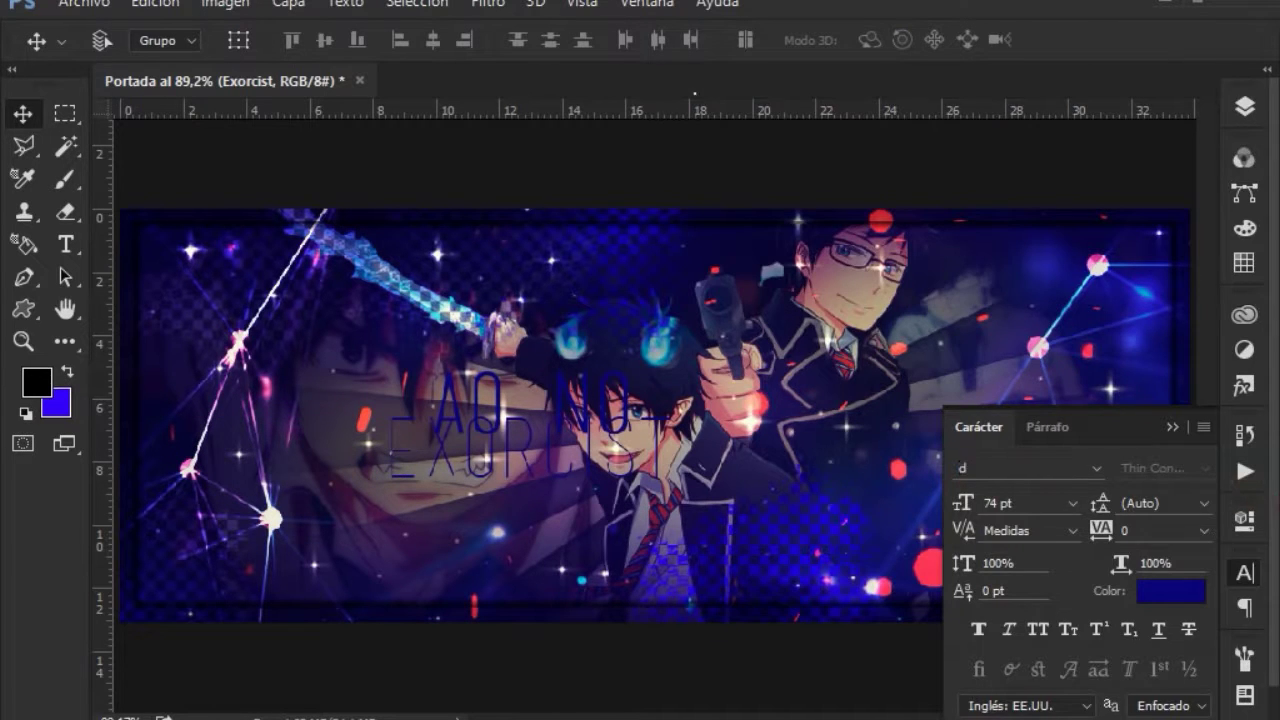
Step: Set 'Exorcist' in David Guetta - One Love and position it below 'Ao No'
type("eva")
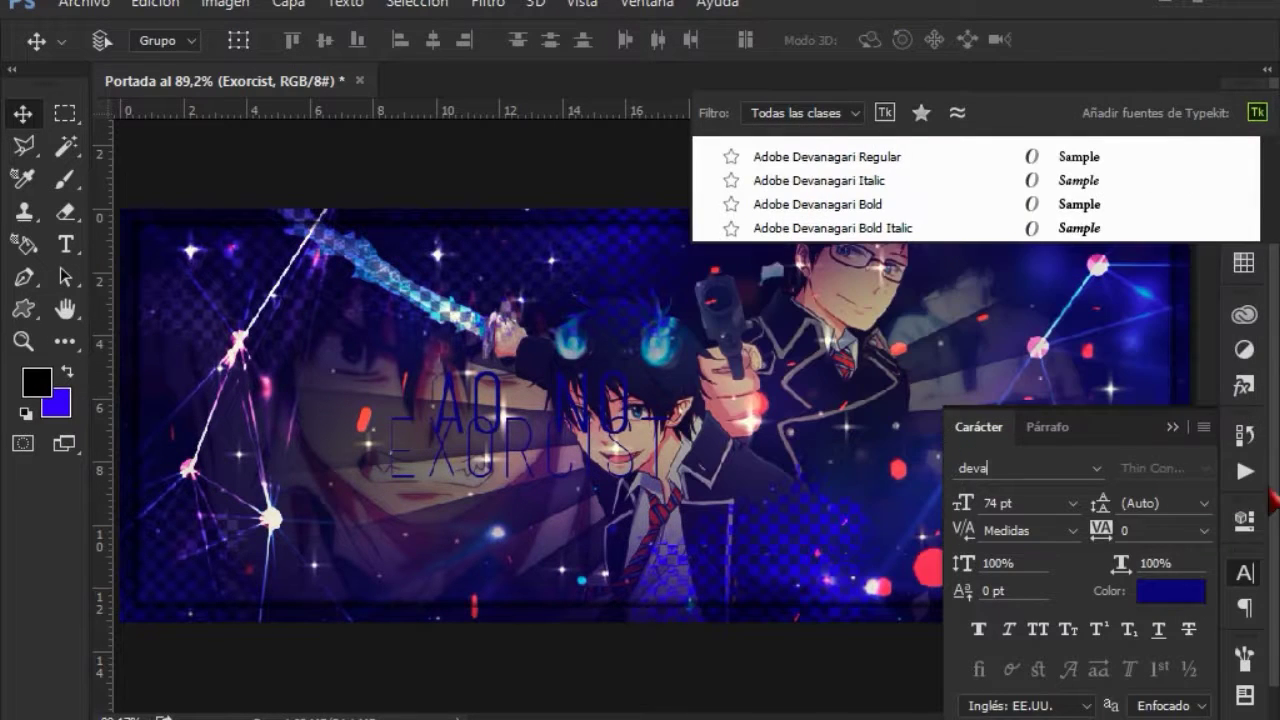
key("BackSpace")
key("BackSpace")
key("BackSpace")
type("avid")
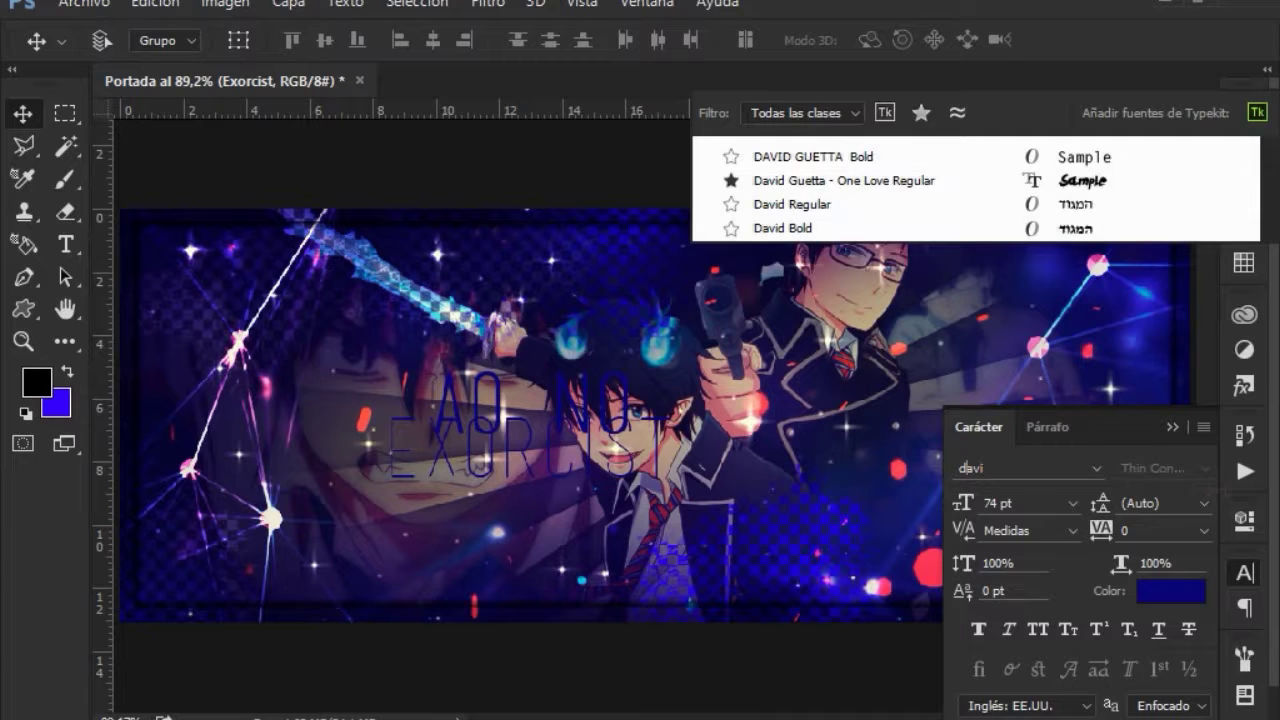
left_click(967, 180)
left_click_drag(678, 479, 702, 465)
left_click(1245, 107)
left_click(592, 413)
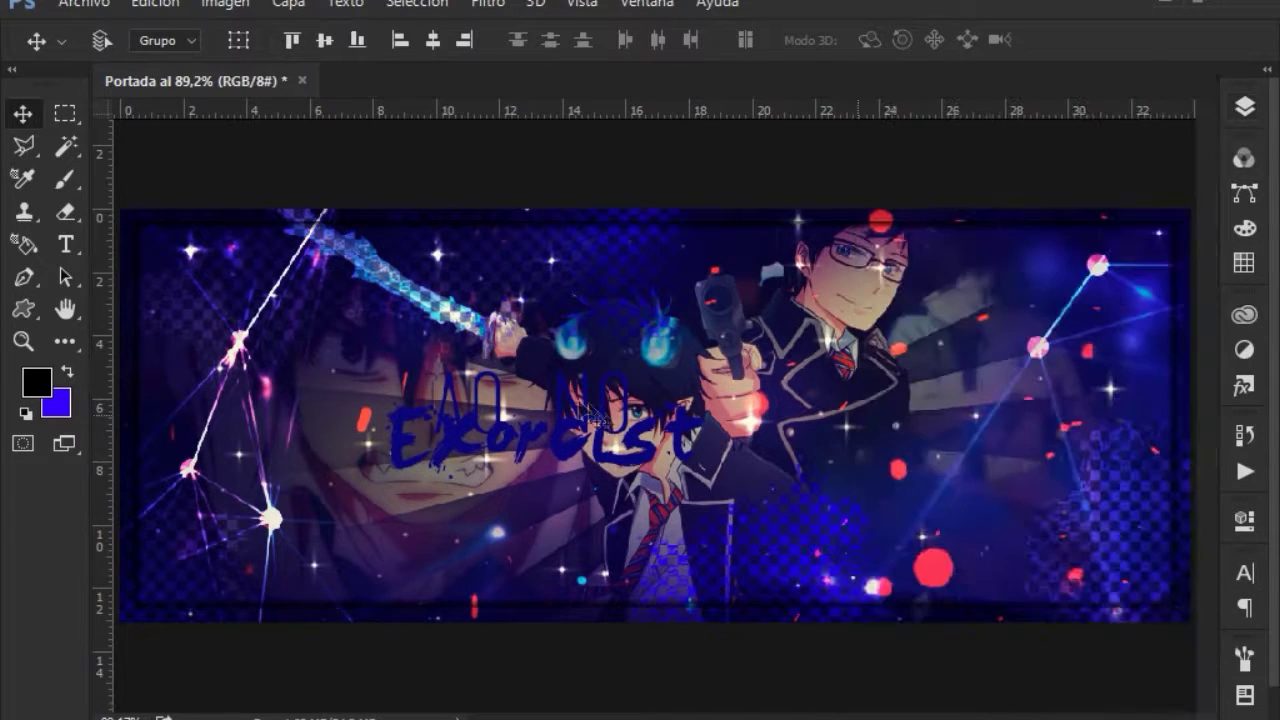
left_click_drag(592, 413, 600, 480)
Step: Rotate the 'Exorcist' text slightly to tilt it
key("ctrl+t")
left_click_drag(790, 468, 785, 495)
left_click(1006, 40)
left_click(1245, 107)
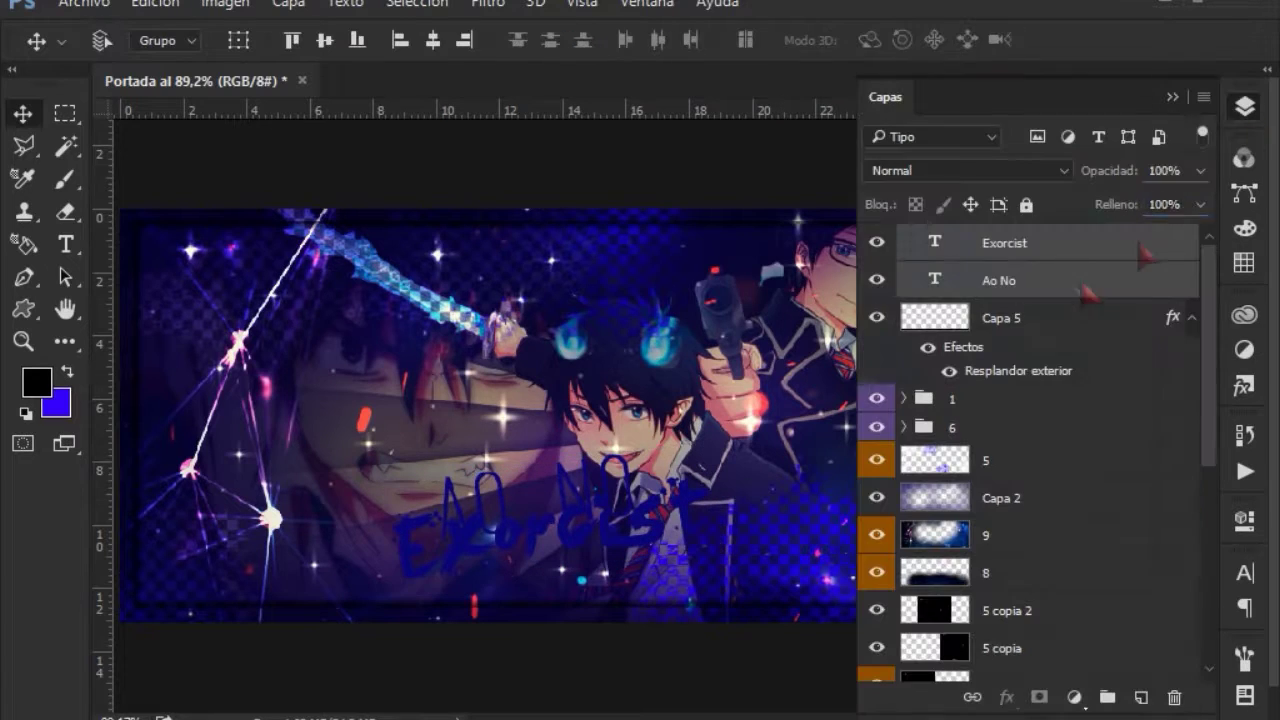
Step: Group Exorcist and Ao No into Grupo 1 and place a merged title copy below Ao No
key("ctrl+g")
key("ctrl+j")
key("ctrl+e")
left_click_drag(1074, 246, 1014, 274)
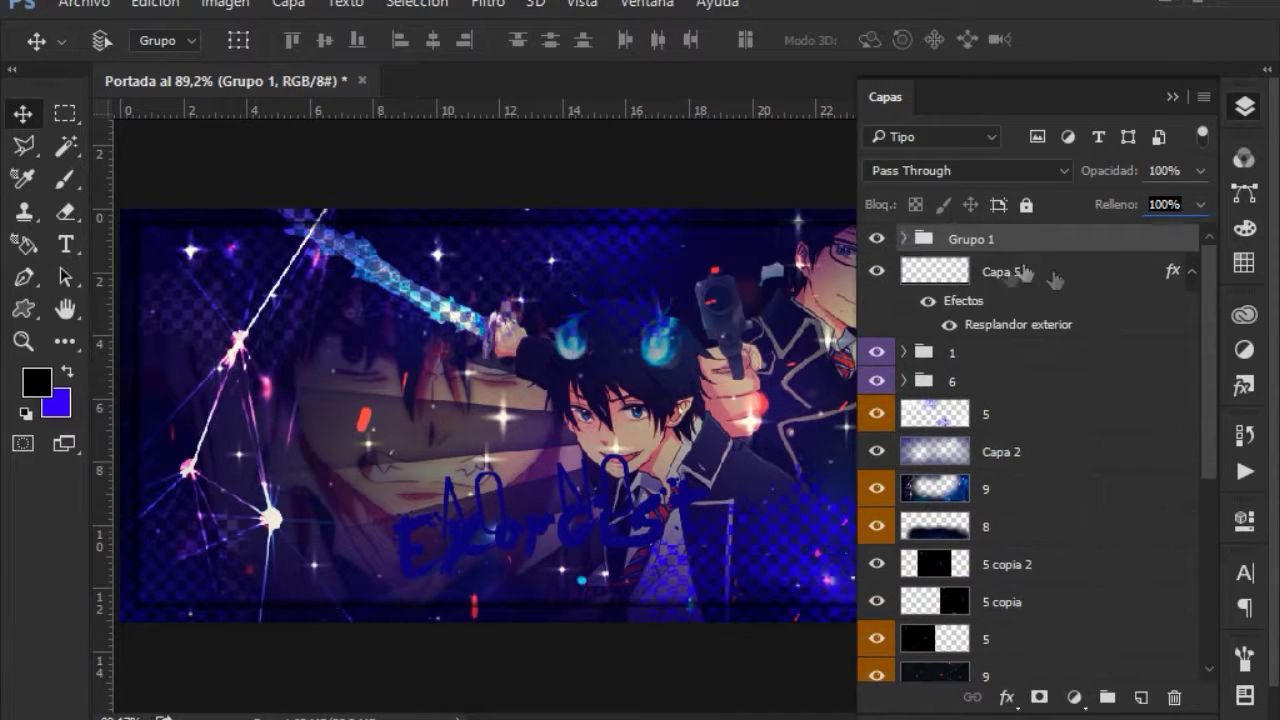
left_click_drag(1120, 288, 1100, 350)
Step: Expand the title's letter selection and brush a thick dark outline onto a new layer
left_click(969, 346, "ctrl")
left_click(417, 3)
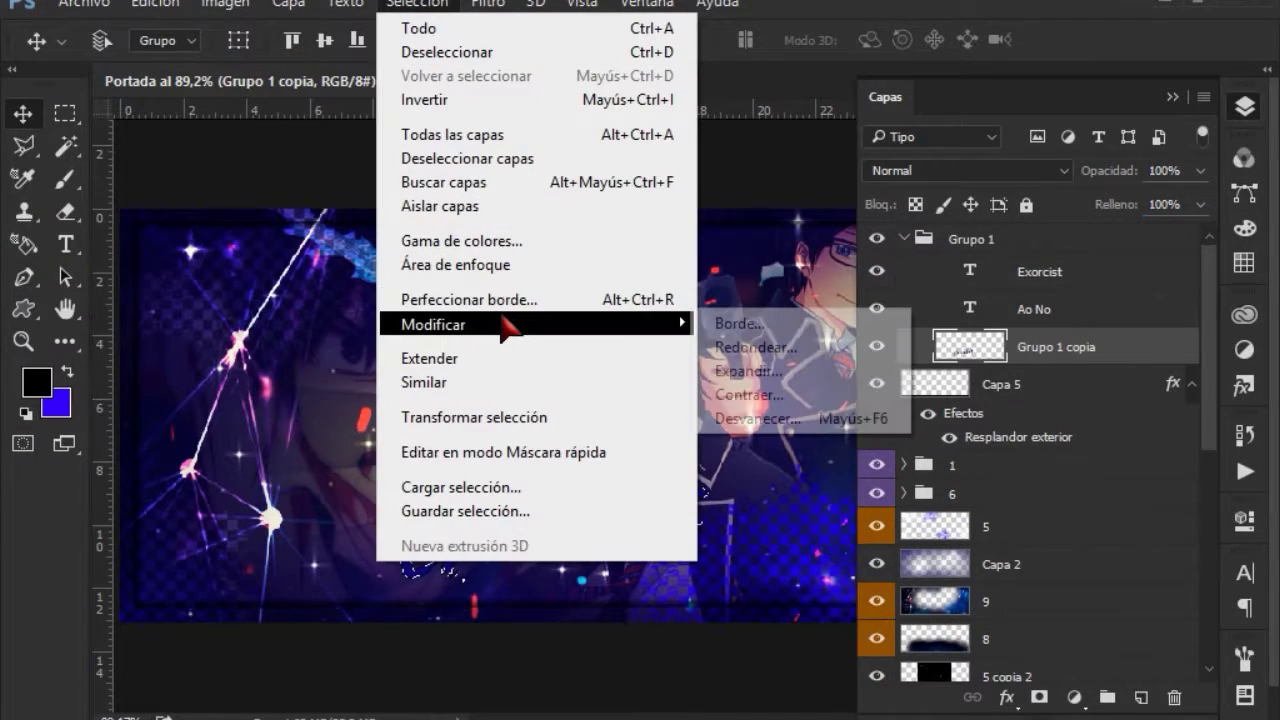
left_click(800, 371)
key("Return")
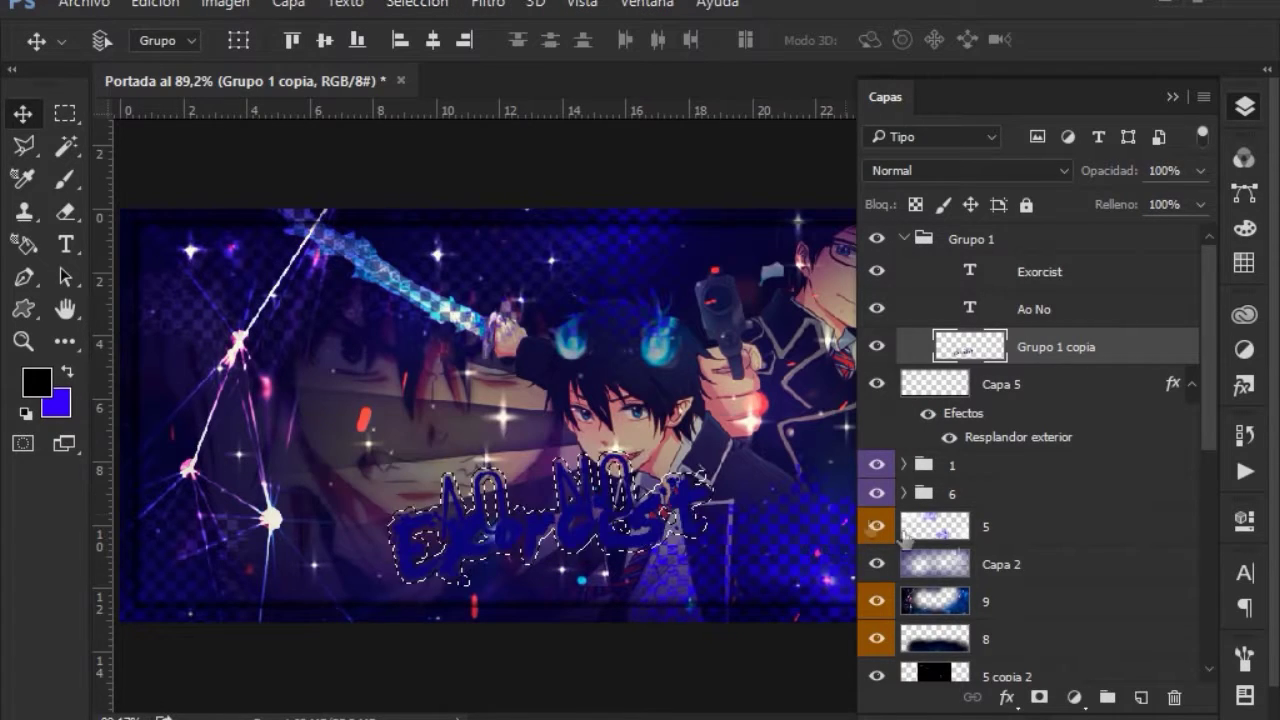
left_click(1141, 697)
key("b")
left_click_drag(420, 560, 690, 520)
key("ctrl+d")
left_click(1100, 272)
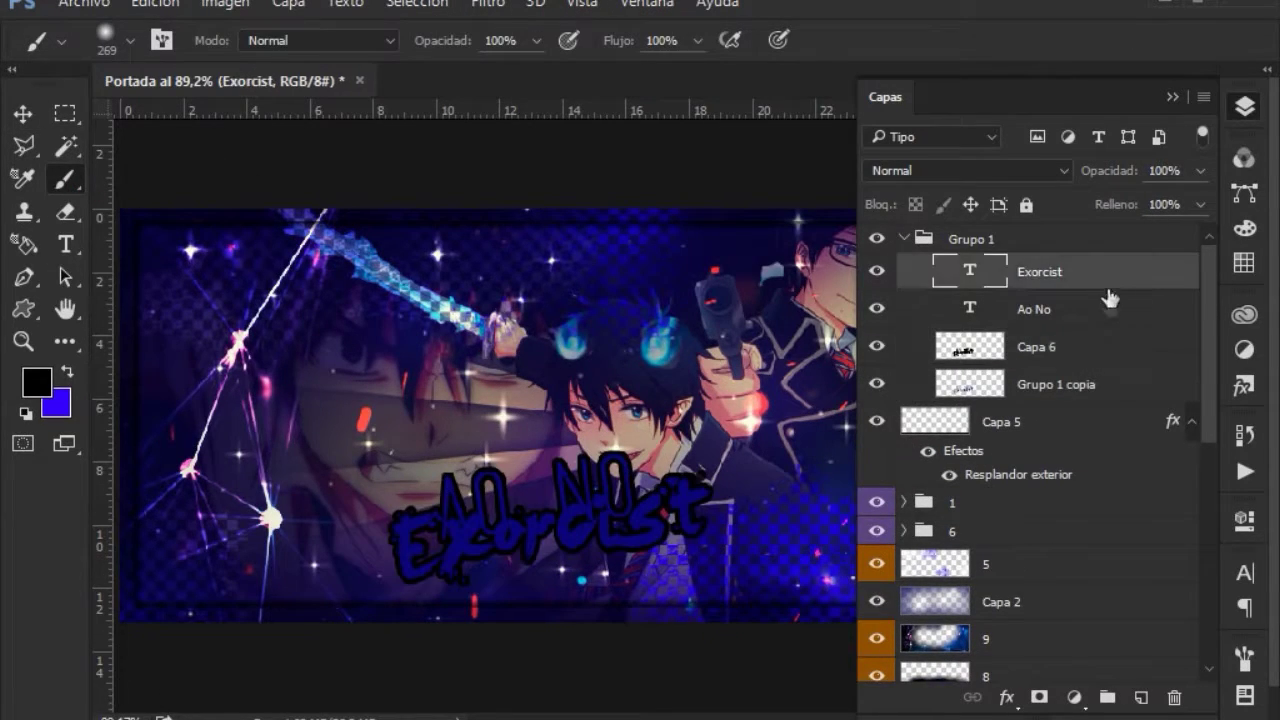
double_click(1100, 310)
Step: Give Ao No a white colour overlay and the outline layer a colour overlay with outer glow
left_click(425, 455)
left_click(1140, 166)
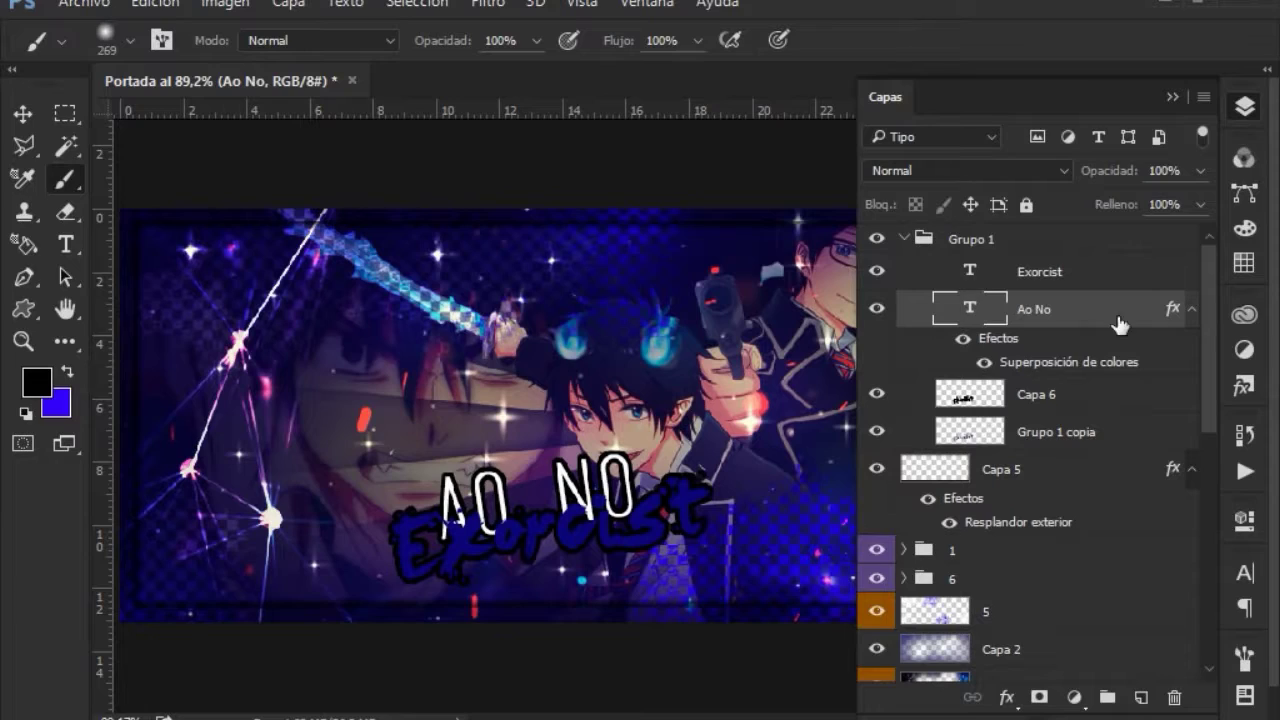
double_click(1075, 390)
left_click(250, 455)
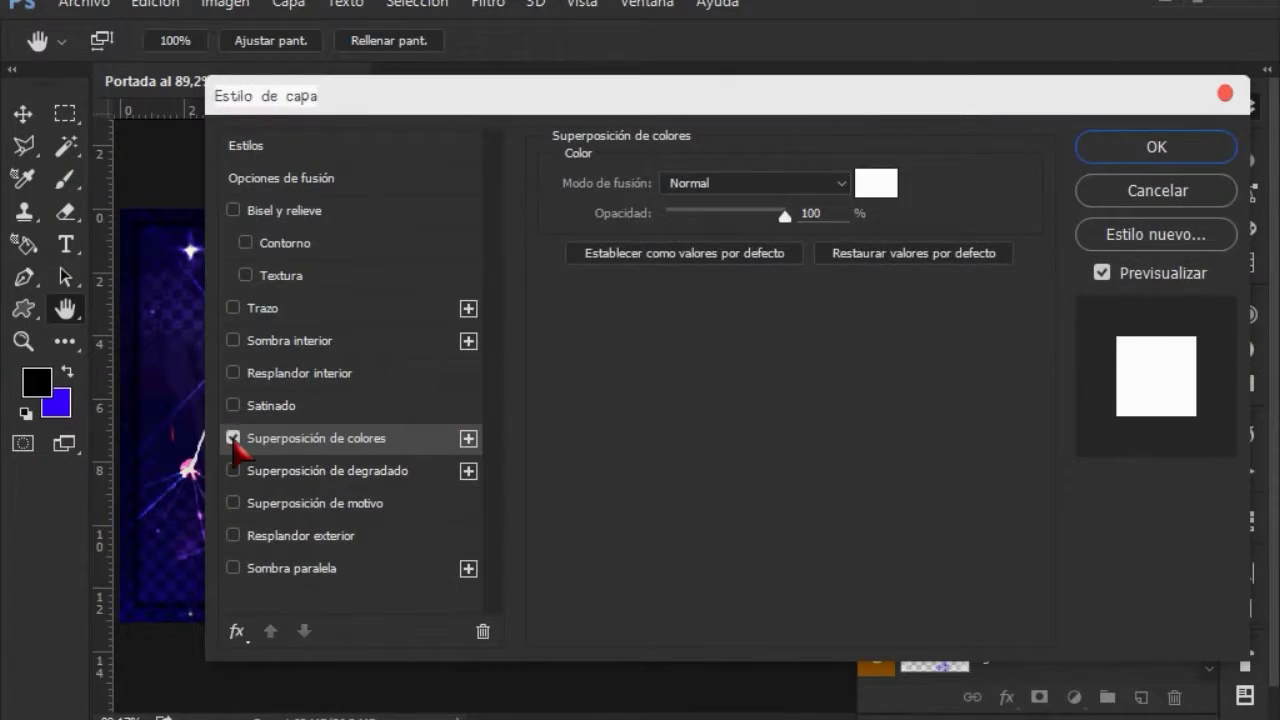
left_click(335, 537)
left_click_drag(640, 95, 455, 650)
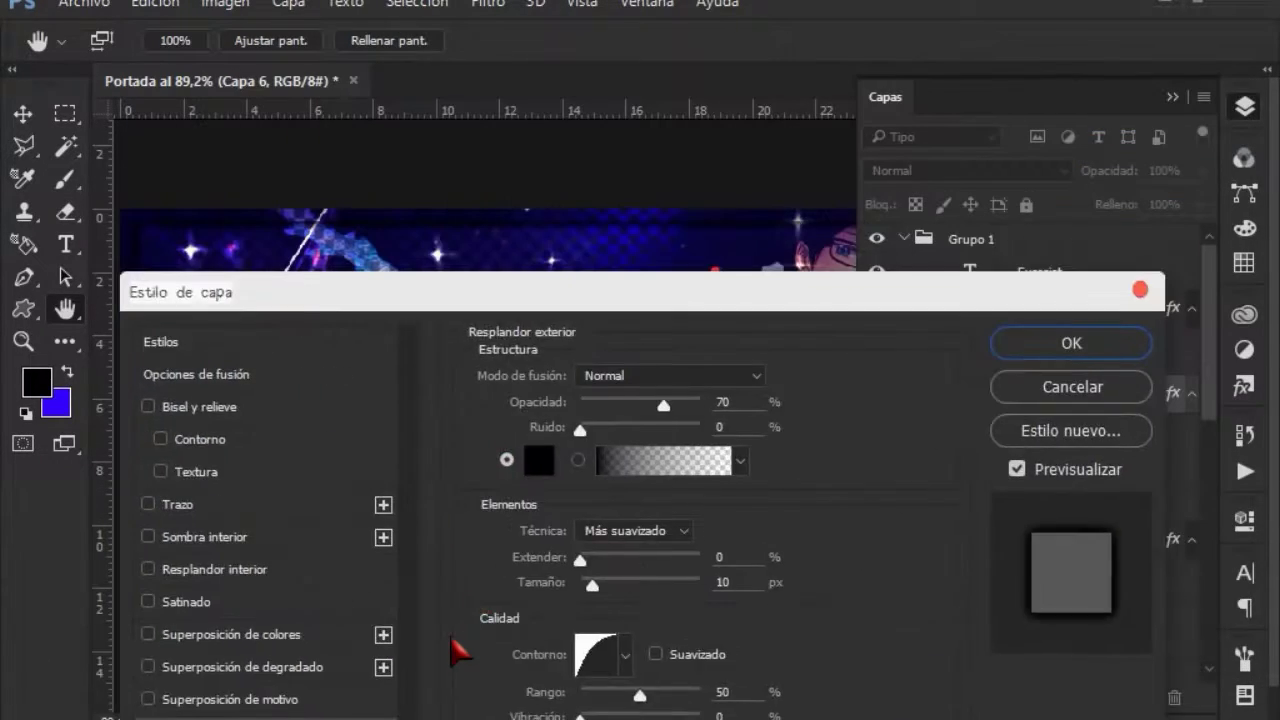
left_click(906, 682)
Step: Add an outer glow to the Exorcist layer
double_click(1100, 271)
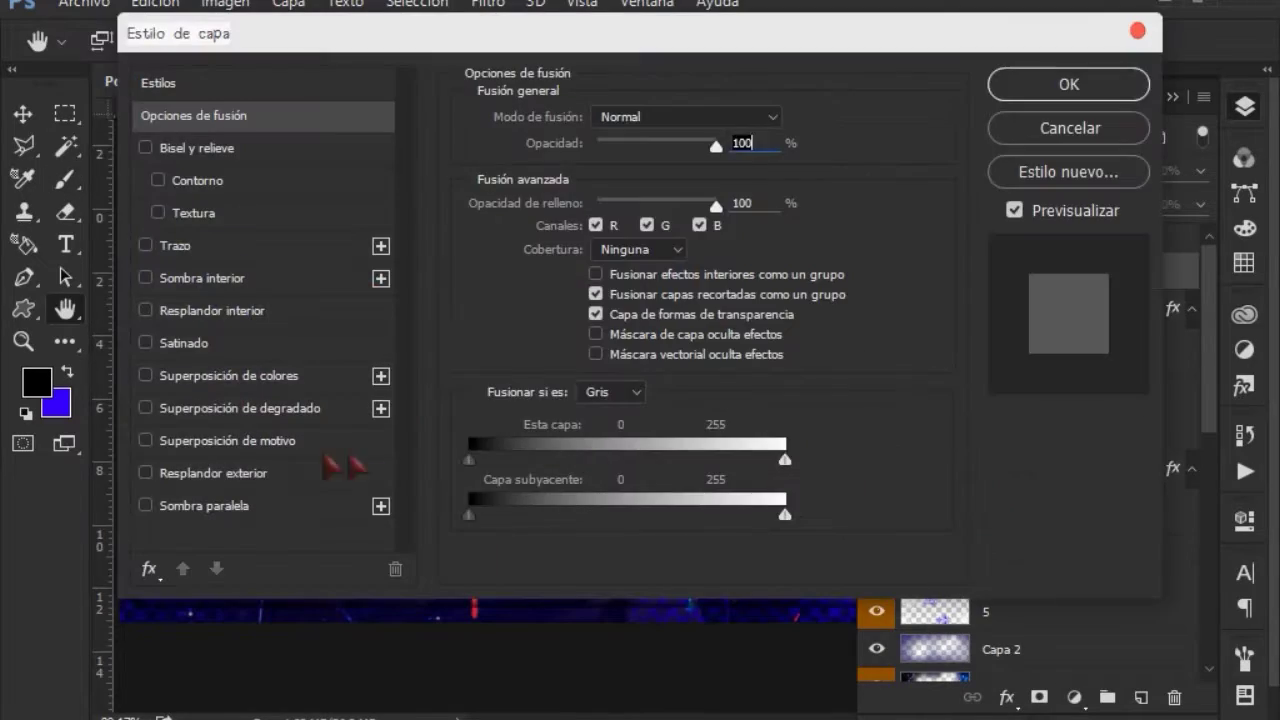
left_click(350, 470)
key("Return")
key("v")
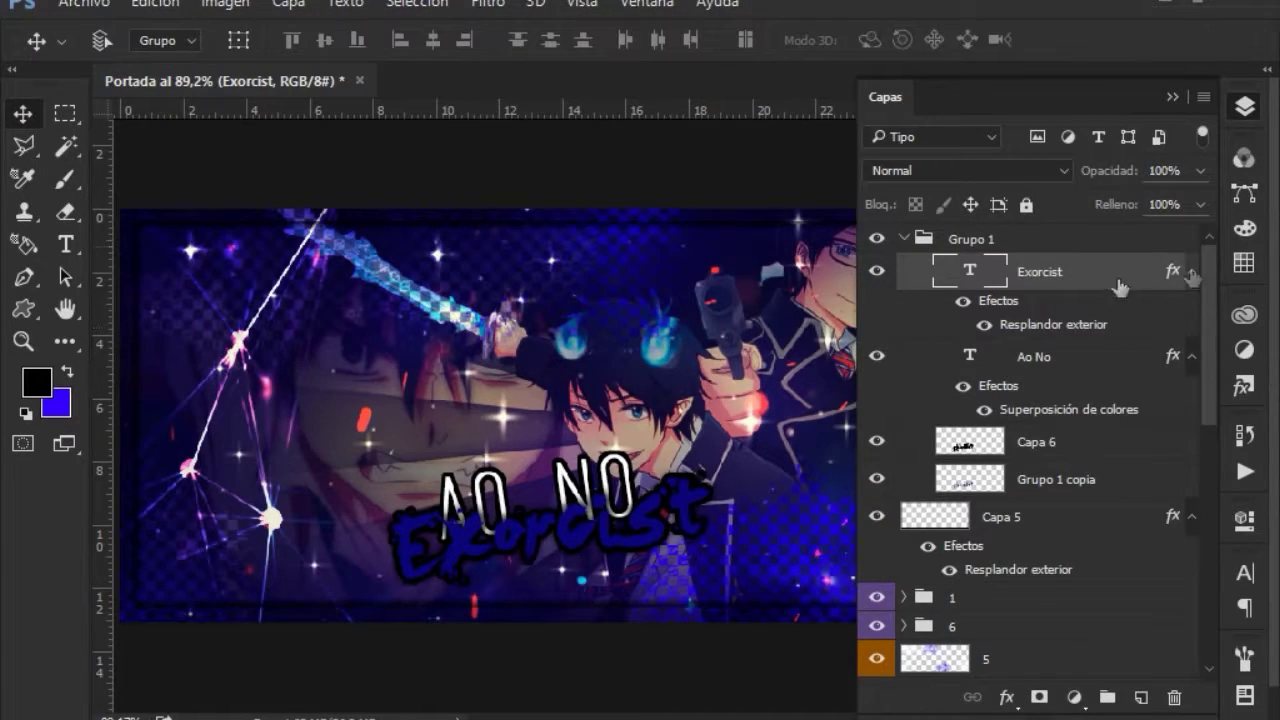
left_click(1192, 271)
Step: Give the Exorcist layer a red colour overlay
double_click(1100, 271)
left_click(1163, 152)
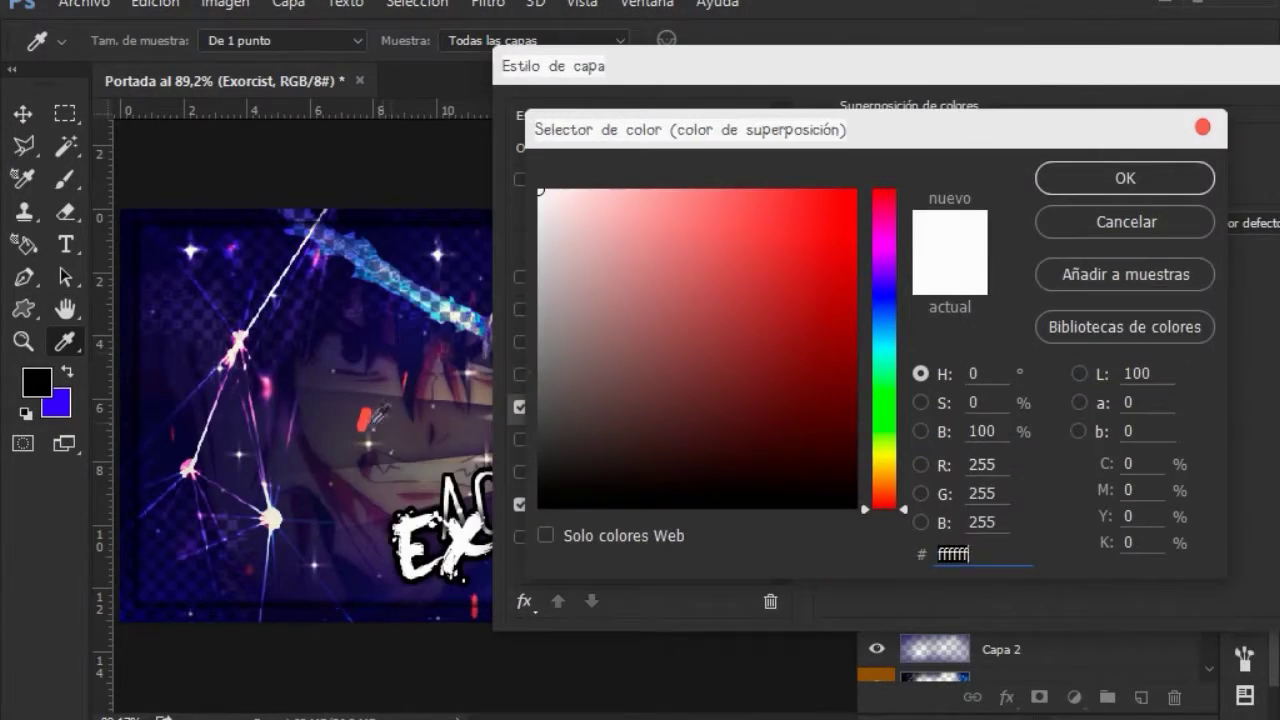
left_click(760, 197)
left_click(1126, 177)
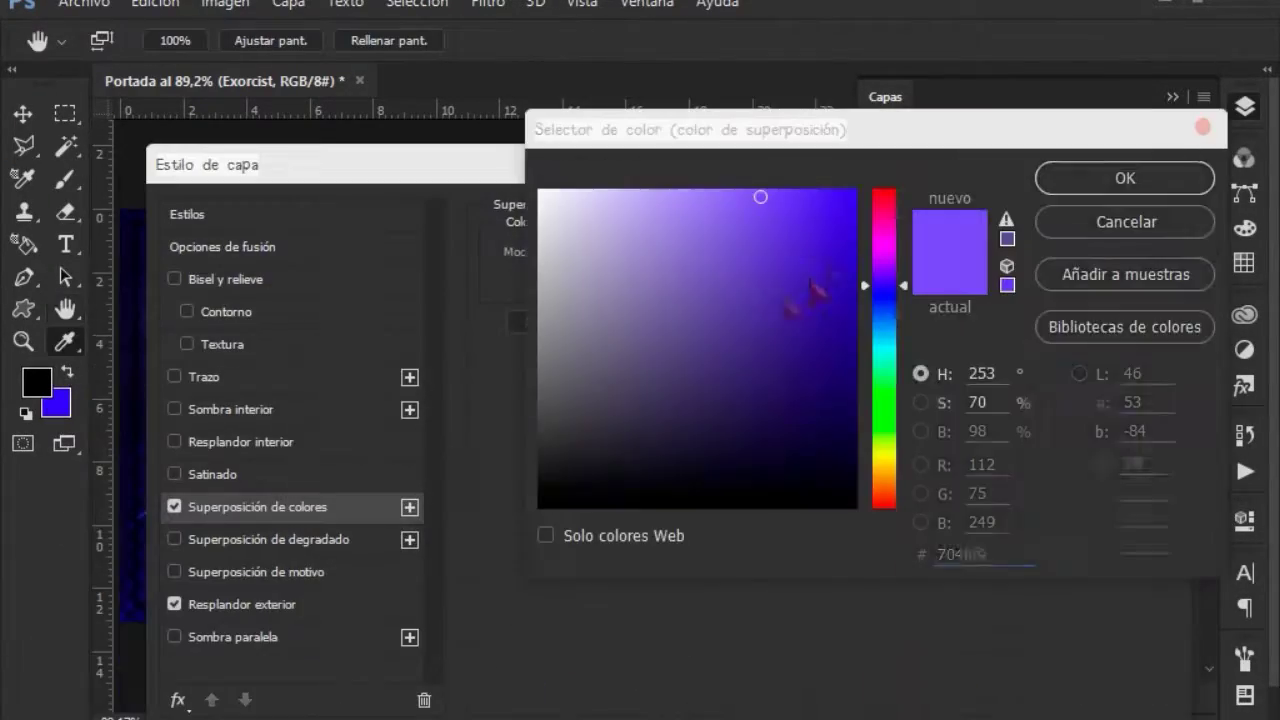
left_click(885, 212)
key("Escape")
mouse_move(866, 165)
left_mouse_down()
mouse_move(600, 640)
mouse_move(600, 350)
left_mouse_up()
left_click(1077, 386)
left_click(1192, 271)
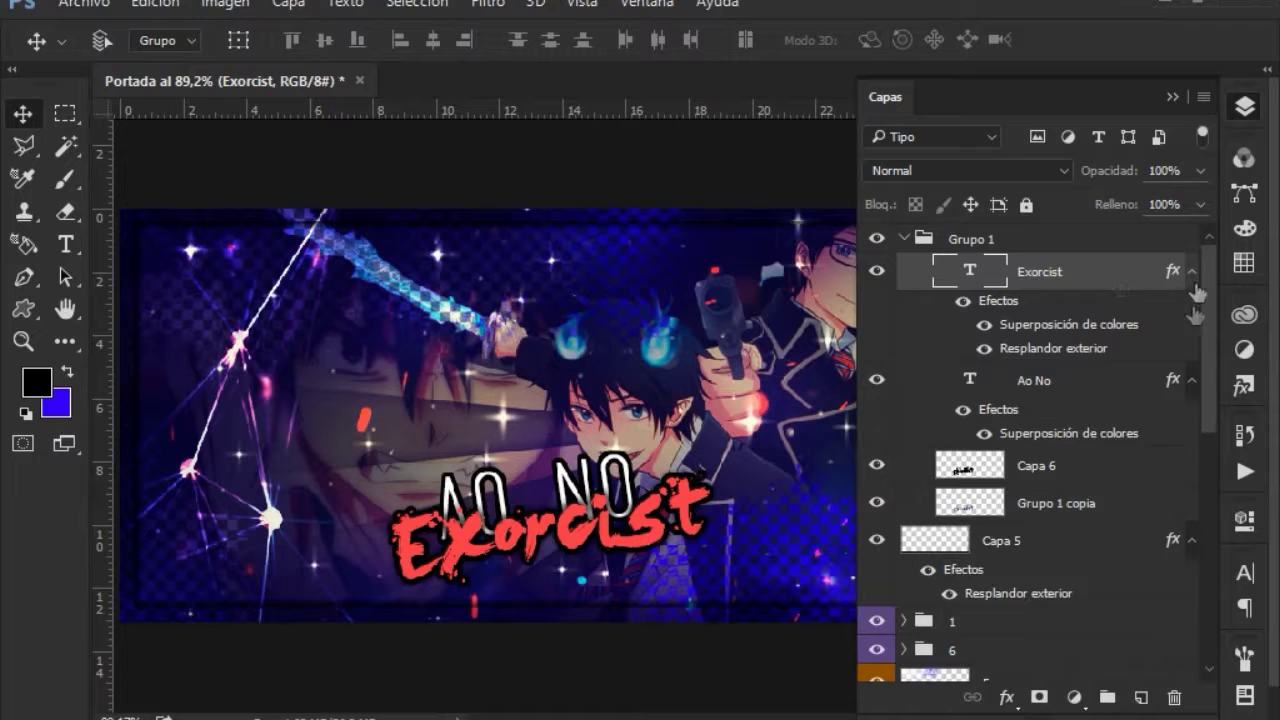
Step: Stack Ao No above Exorcist and give Ao No a 2 px outside stroke
left_click_drag(1120, 285, 1112, 331)
double_click(1097, 285)
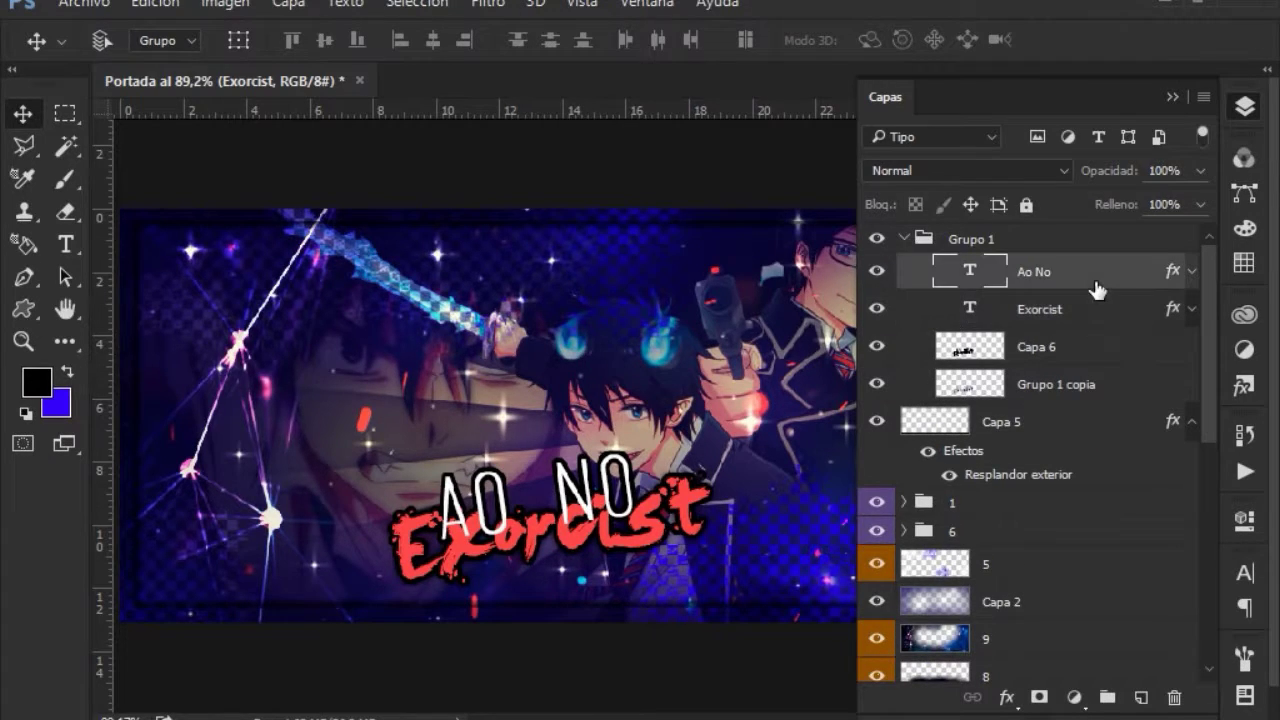
left_click(171, 246)
left_click_drag(651, 80, 522, 594)
double_click(625, 641)
type("2")
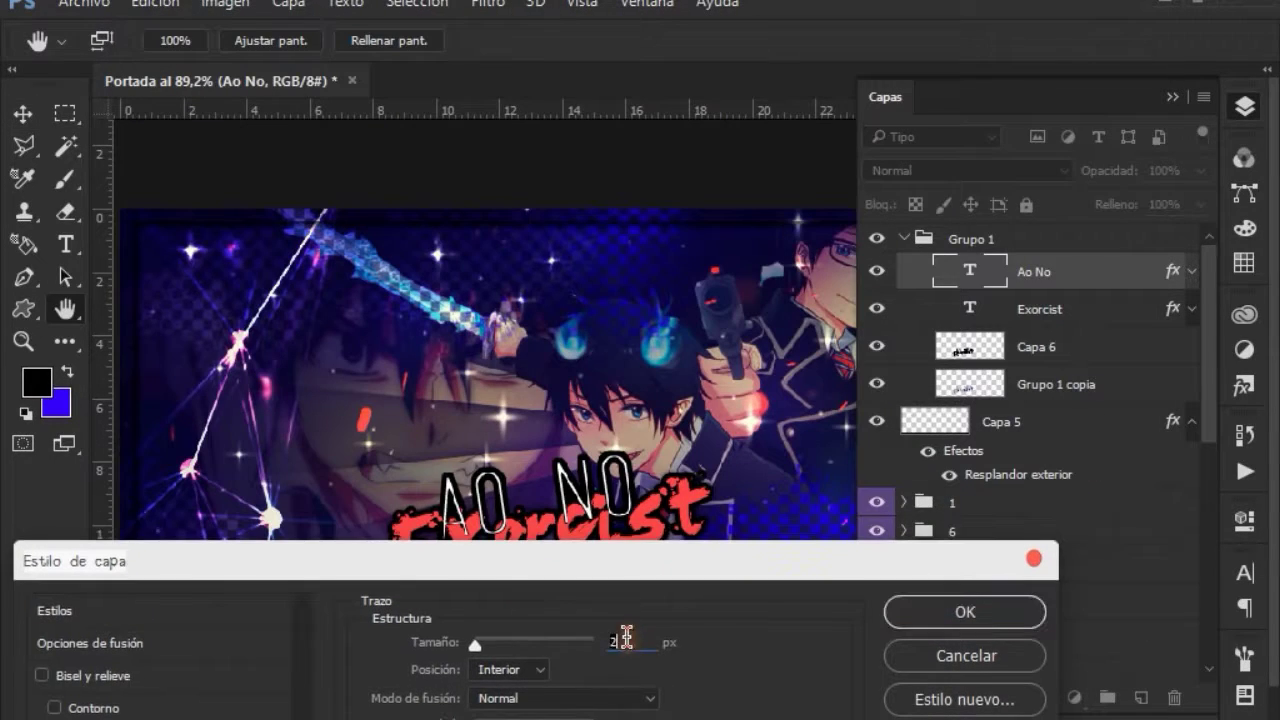
left_click(508, 669)
left_click(500, 688)
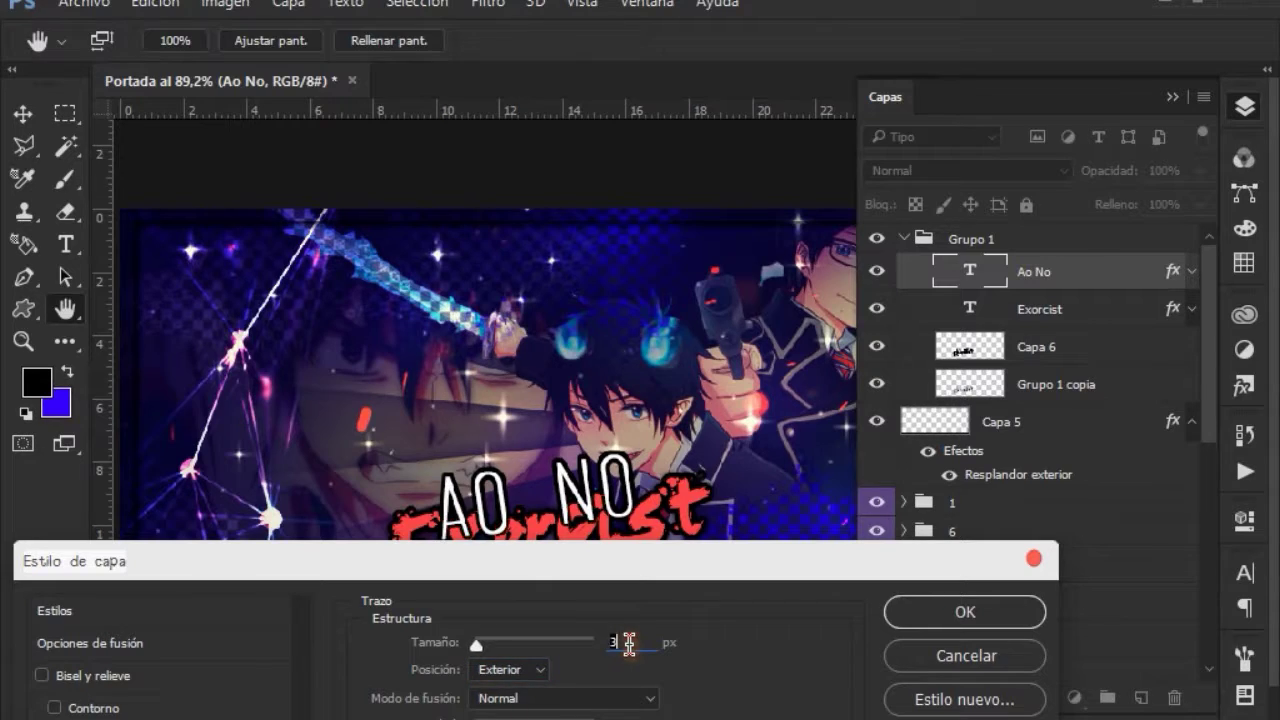
left_click_drag(651, 578, 651, 437)
key("Return")
key("v")
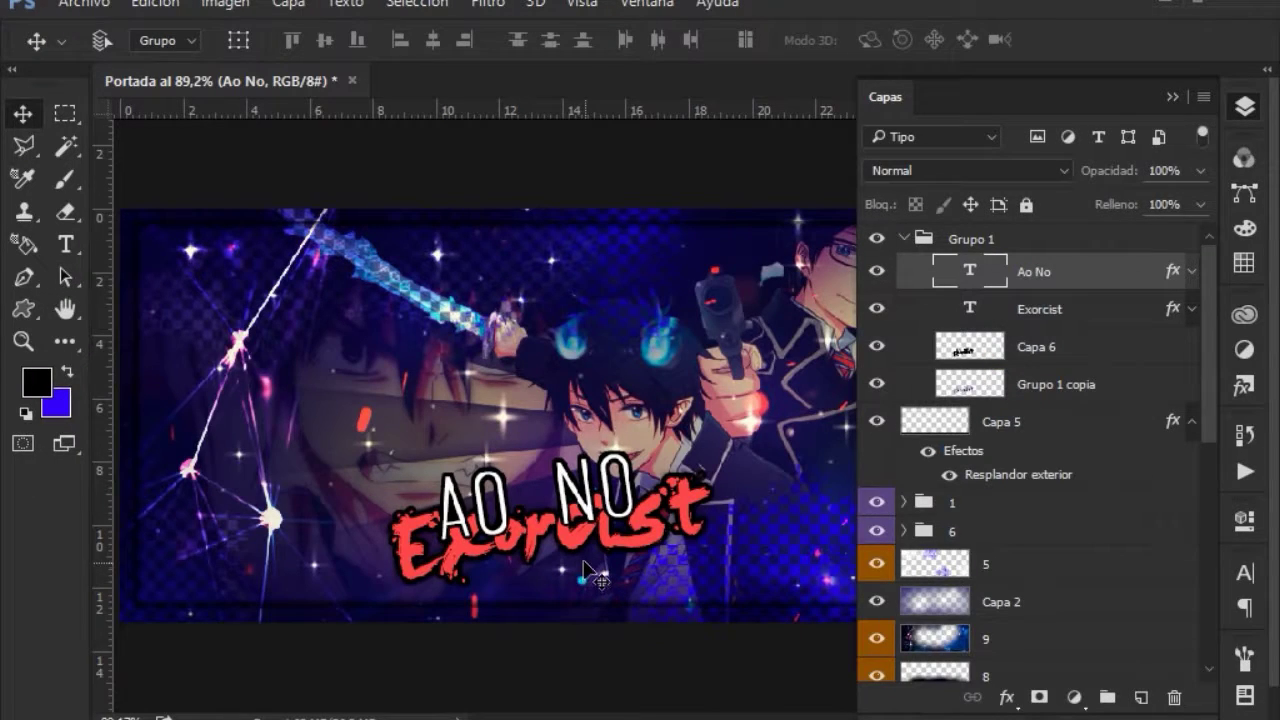
Step: Collapse the layer effects lists and the title group, leaving Grupo 1 selected
double_click(1100, 271)
left_click(1089, 80)
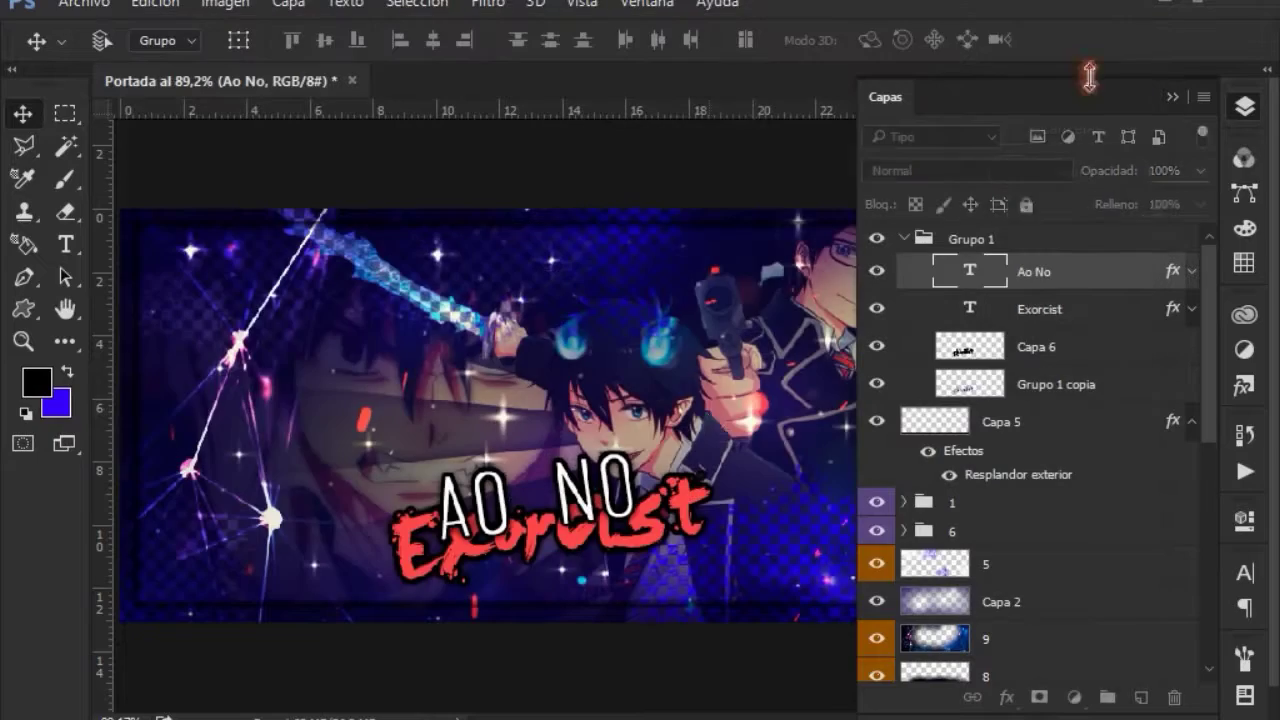
left_click(1192, 421)
left_click(971, 238)
left_click(904, 238)
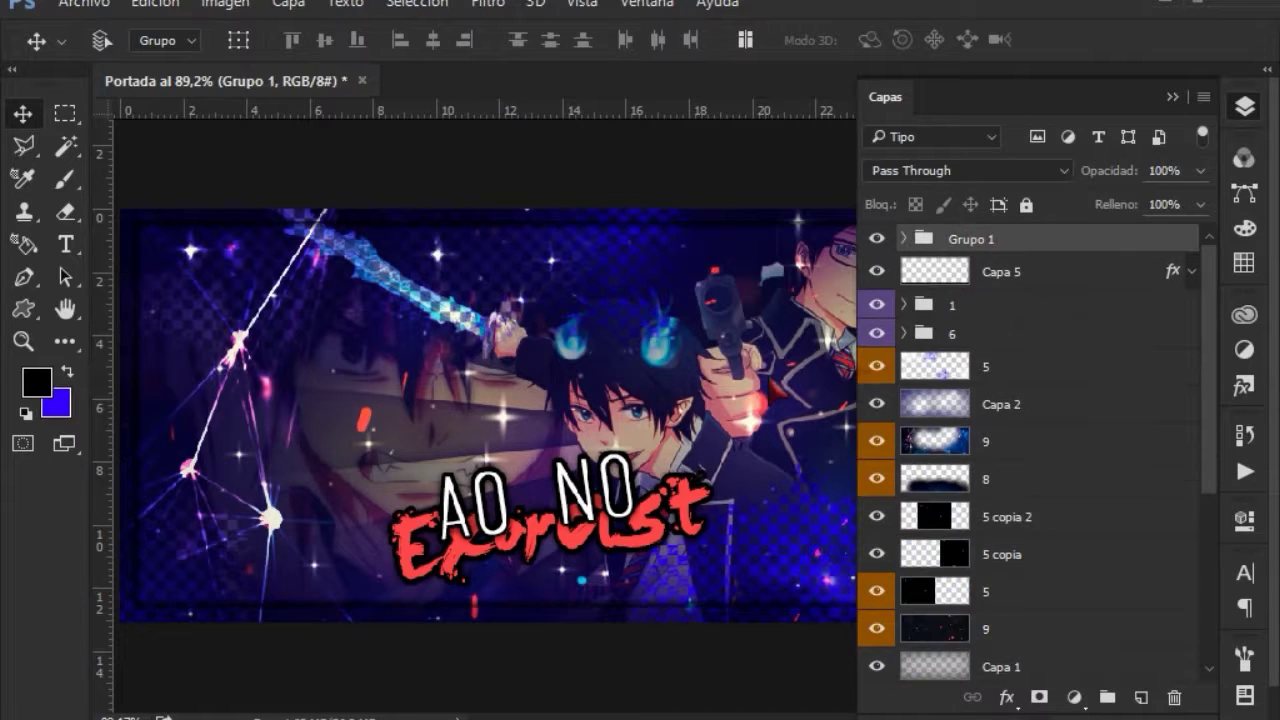
Step: Enlarge the title to about 129%, shift it left and tilt it about -5.68 degrees
left_click(1245, 107)
key("ctrl+t")
left_click(426, 40)
left_click_drag(717, 590, 760, 615)
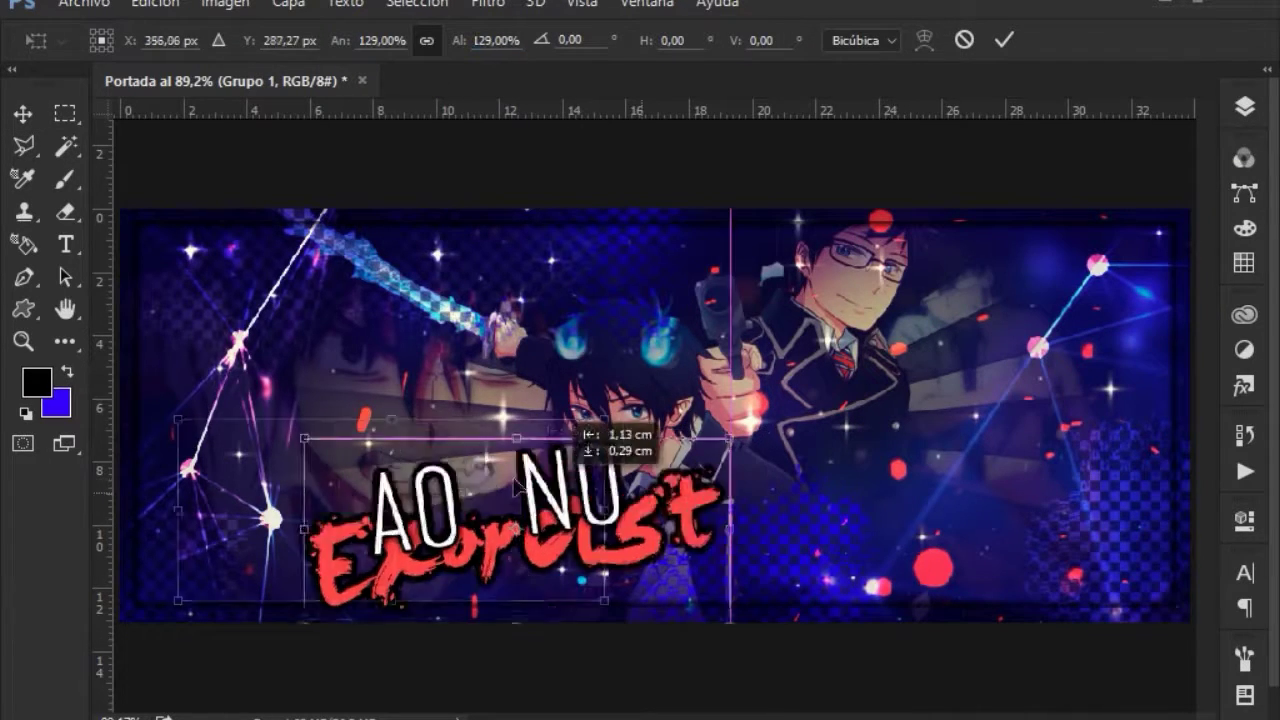
left_click_drag(552, 519, 400, 505)
mouse_move(600, 470)
left_mouse_down()
mouse_move(556, 483)
mouse_move(1072, 450)
left_mouse_up()
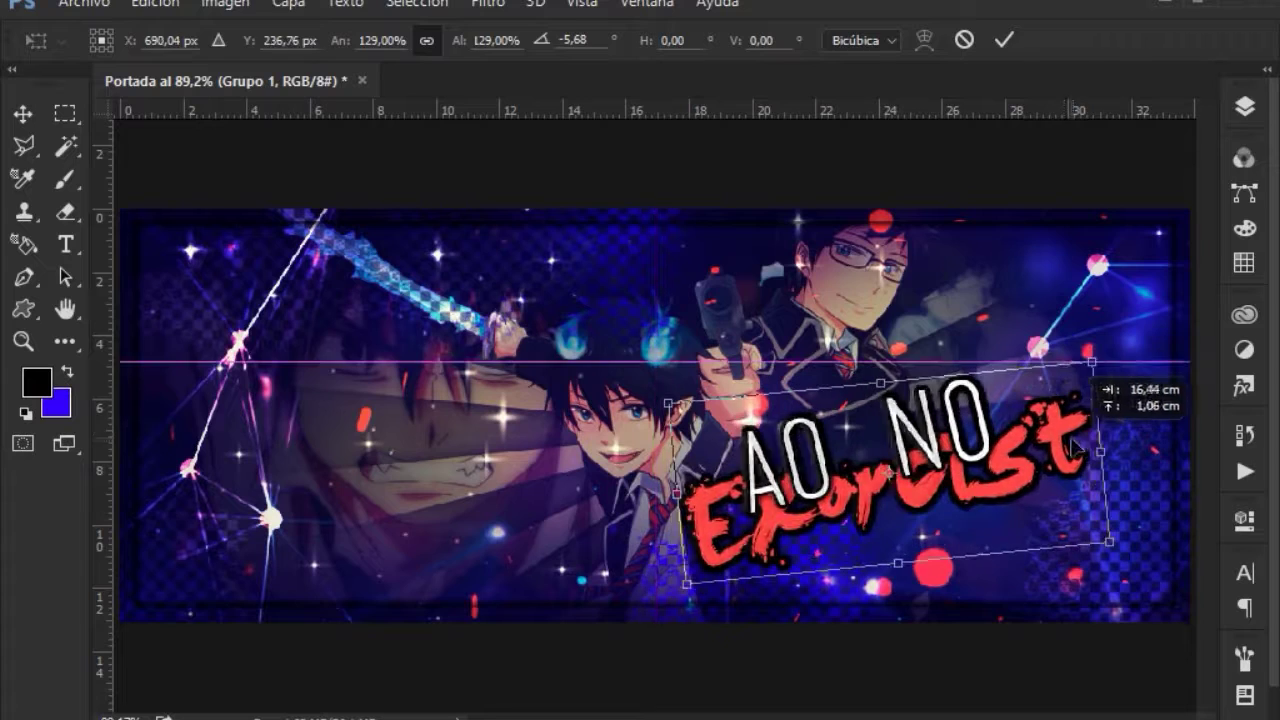
left_click(1004, 40)
Step: Duplicate the Ao No layer and rasterize both Ao No and Ao No copia
left_click(1245, 107)
left_click(1034, 271)
key("ctrl+j")
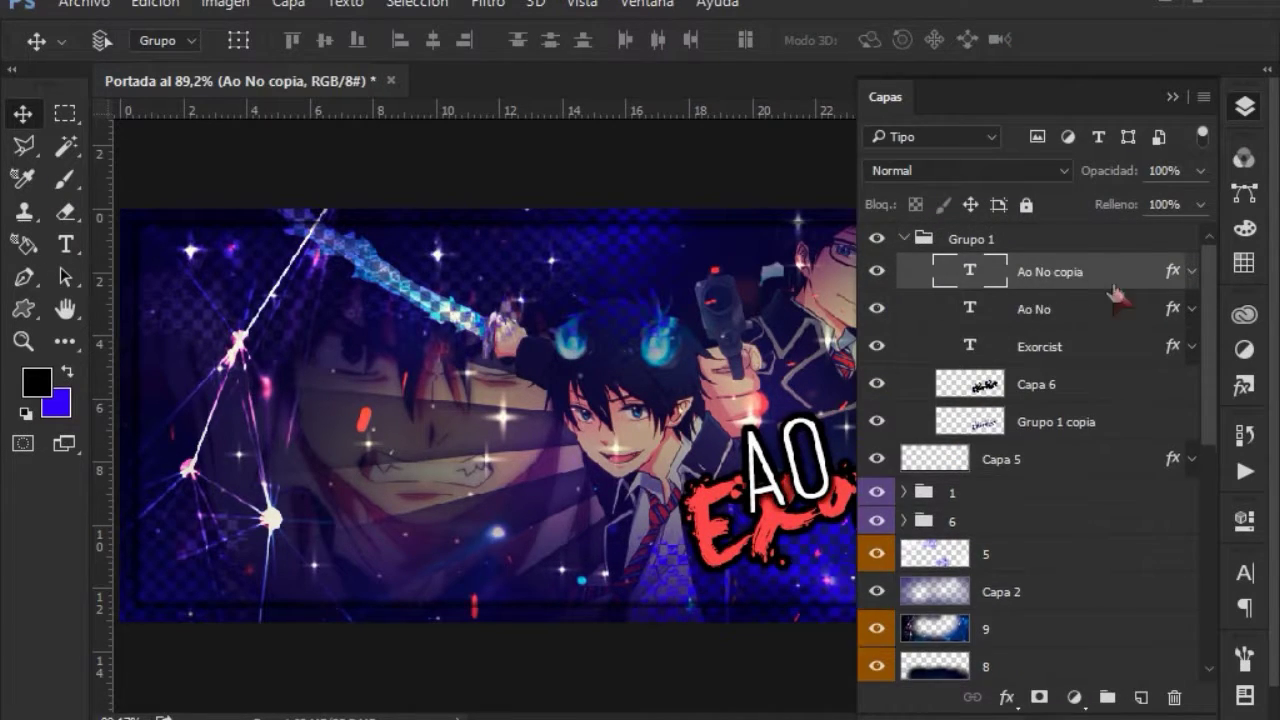
right_click(1120, 271)
left_click(580, 483)
right_click(1080, 309)
left_click(545, 483)
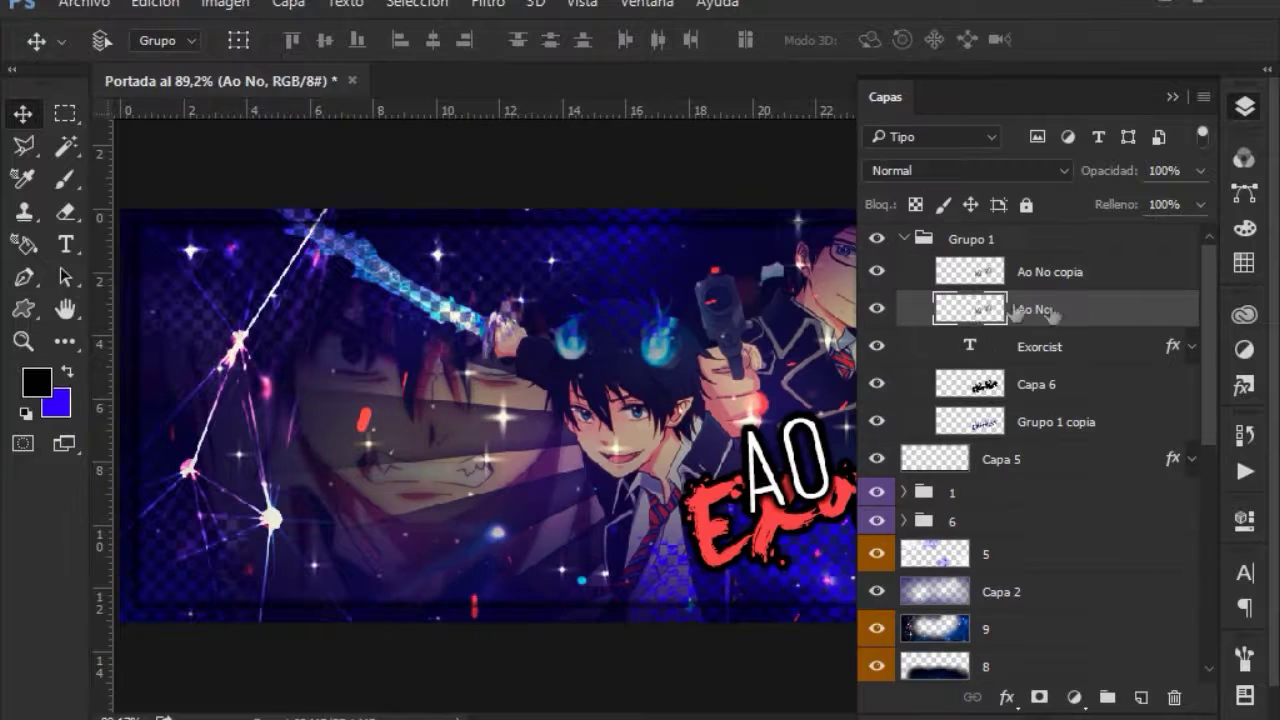
Step: Erase parts of the Ao No copia lettering with a hard round eraser
left_click(66, 211)
left_click(1245, 107)
left_click(1050, 271, "shift")
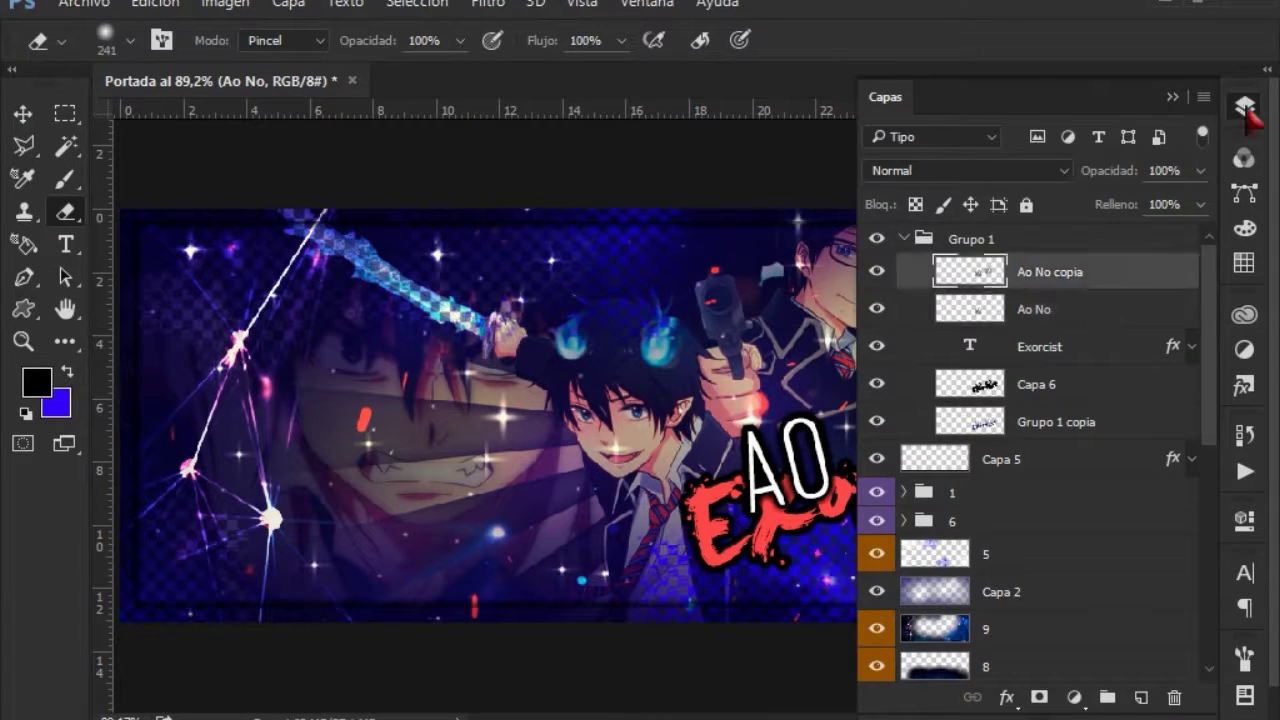
left_click(1245, 107)
left_click(1245, 107)
left_click(1245, 107)
left_click(1245, 107)
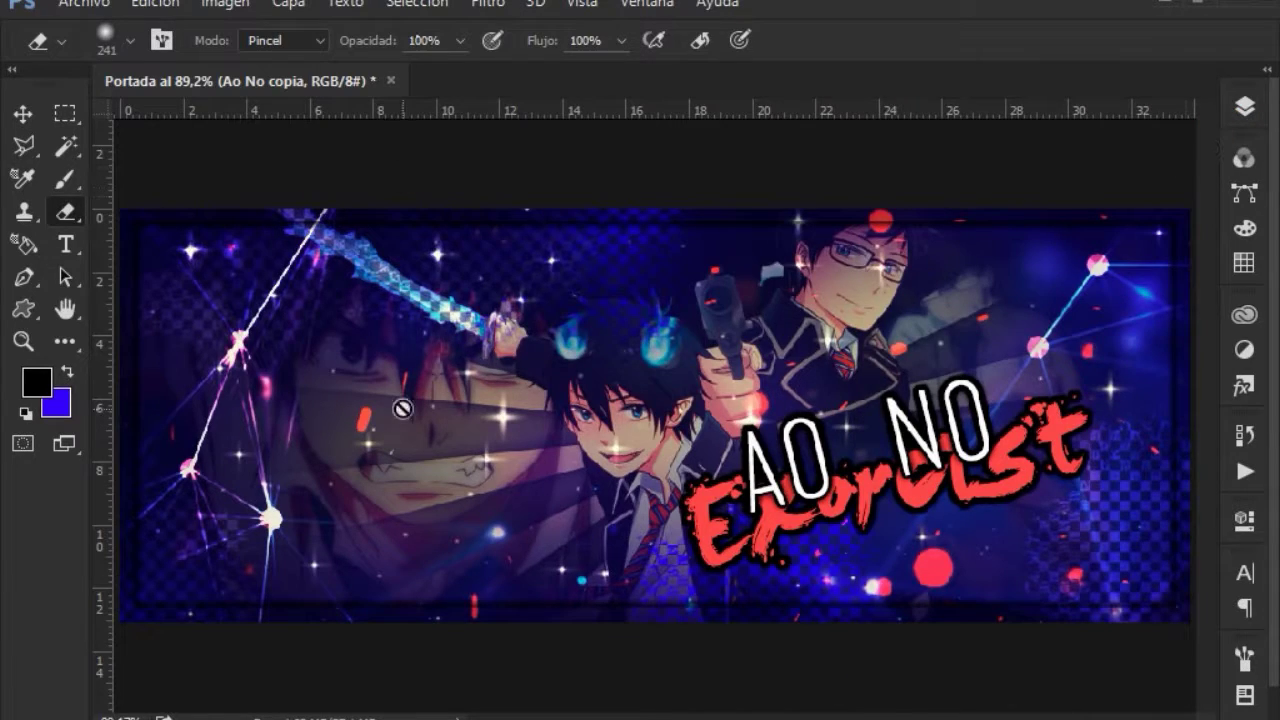
right_click(402, 408)
left_click(488, 199)
left_click(1245, 107)
left_click(1245, 107)
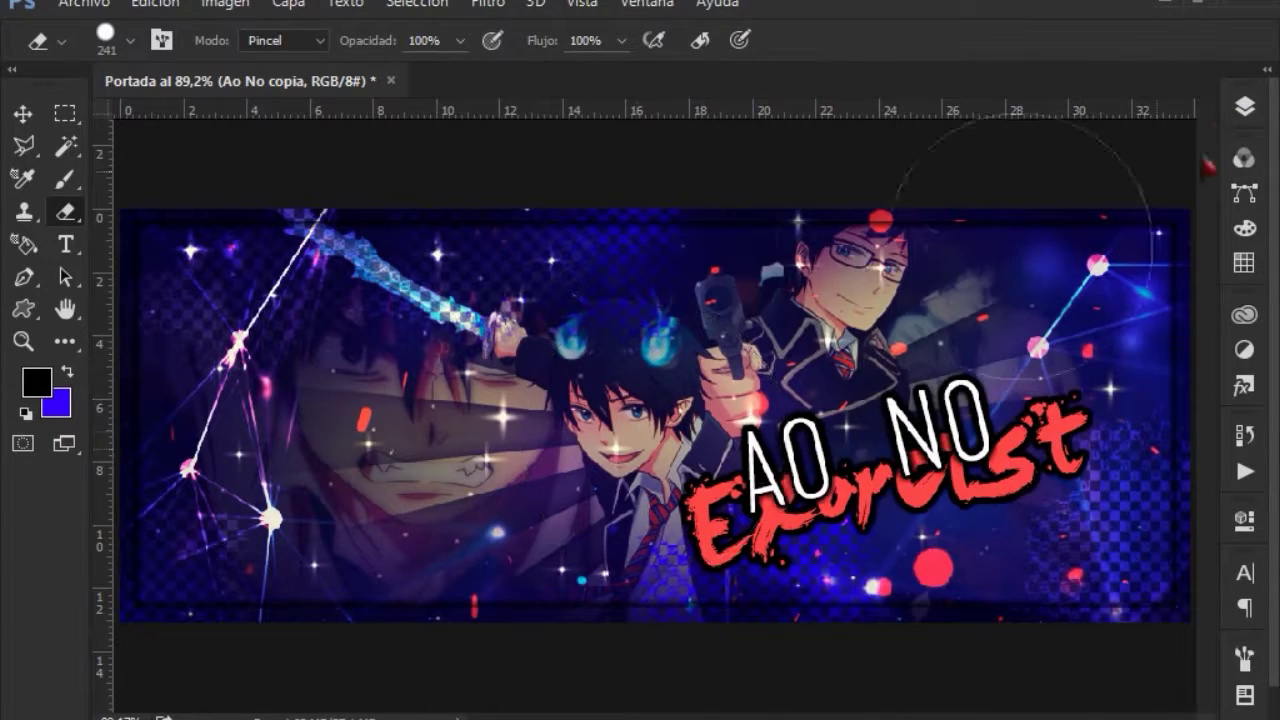
left_click(1050, 309)
left_click(1245, 107)
Step: Move Ao No copia below the Exorcist text and collapse Grupo 1
left_click(1245, 107)
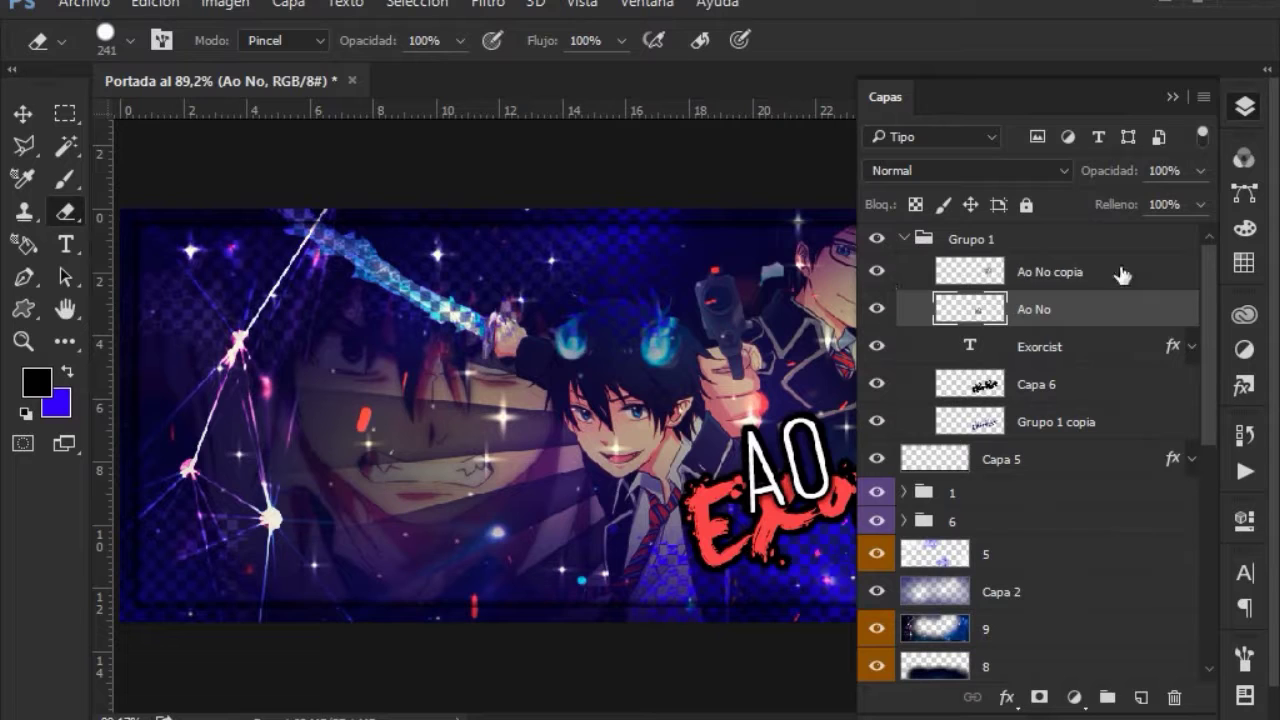
left_click_drag(1128, 277, 1128, 340)
left_click(1245, 107)
left_click(27, 118)
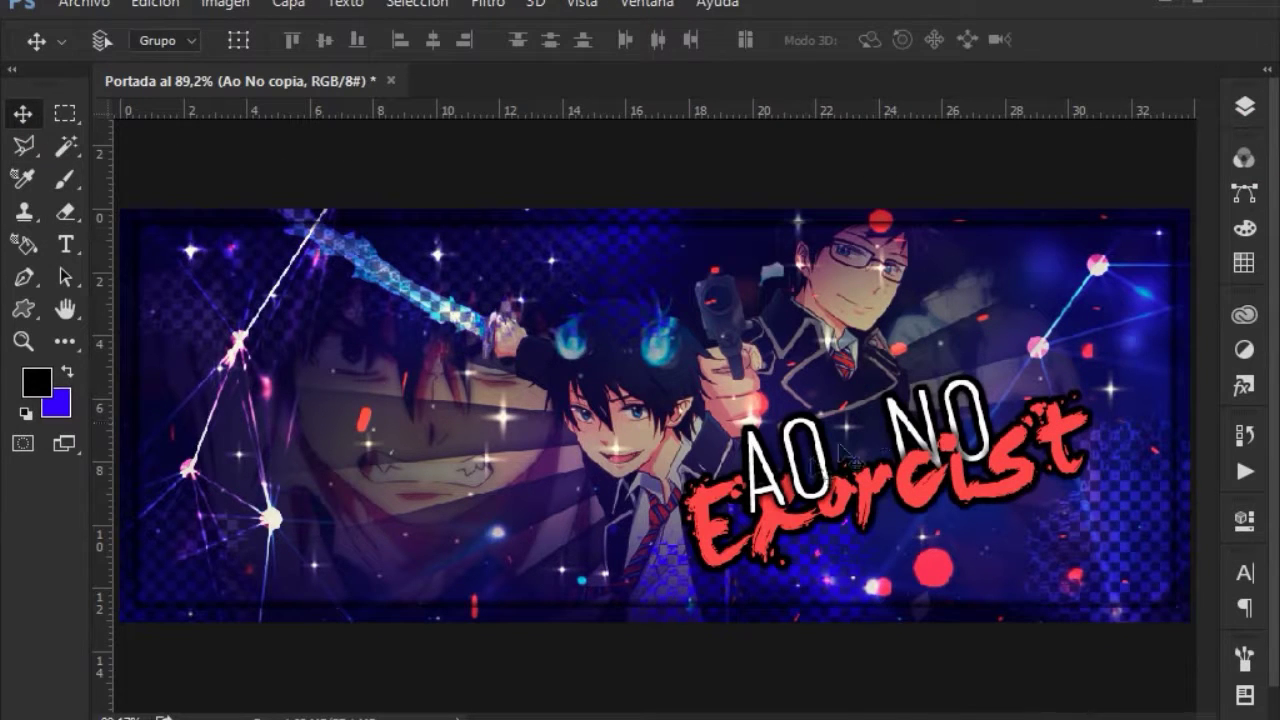
left_click(1245, 107)
left_click(904, 242)
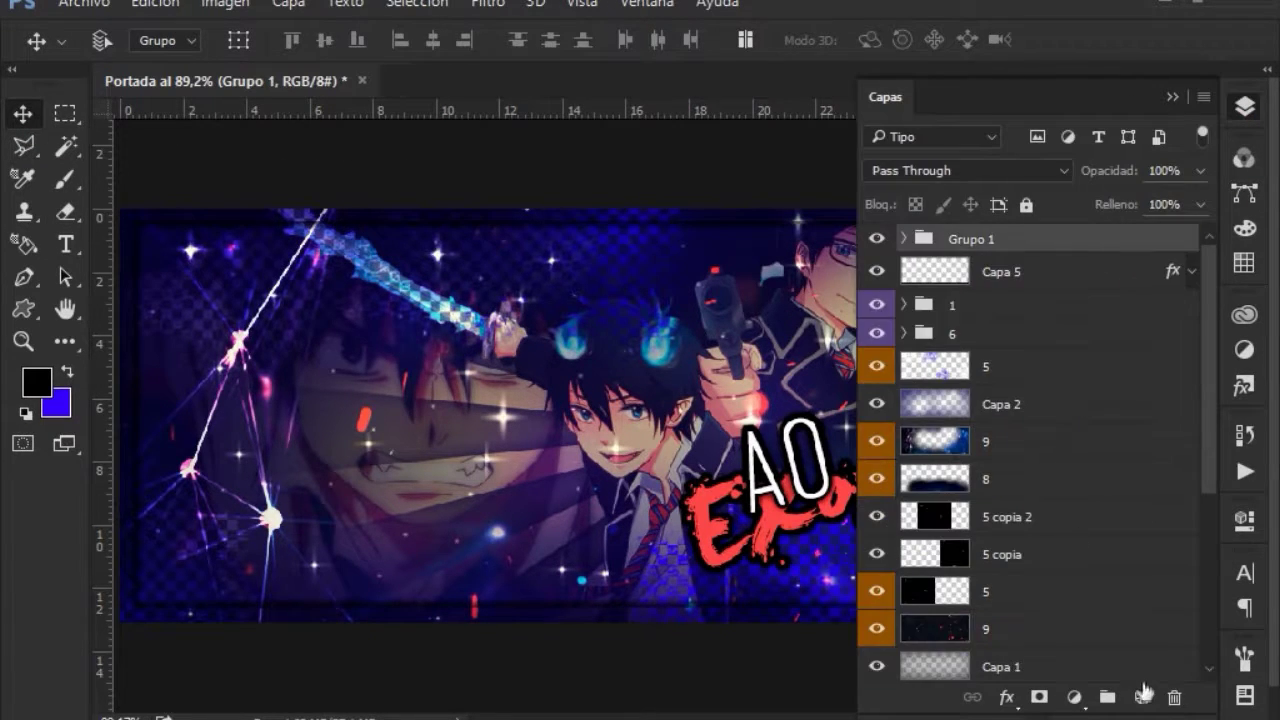
Step: Paint six soft red glow spots across the banner on new layer Capa 7
left_click(1140, 697)
key("b")
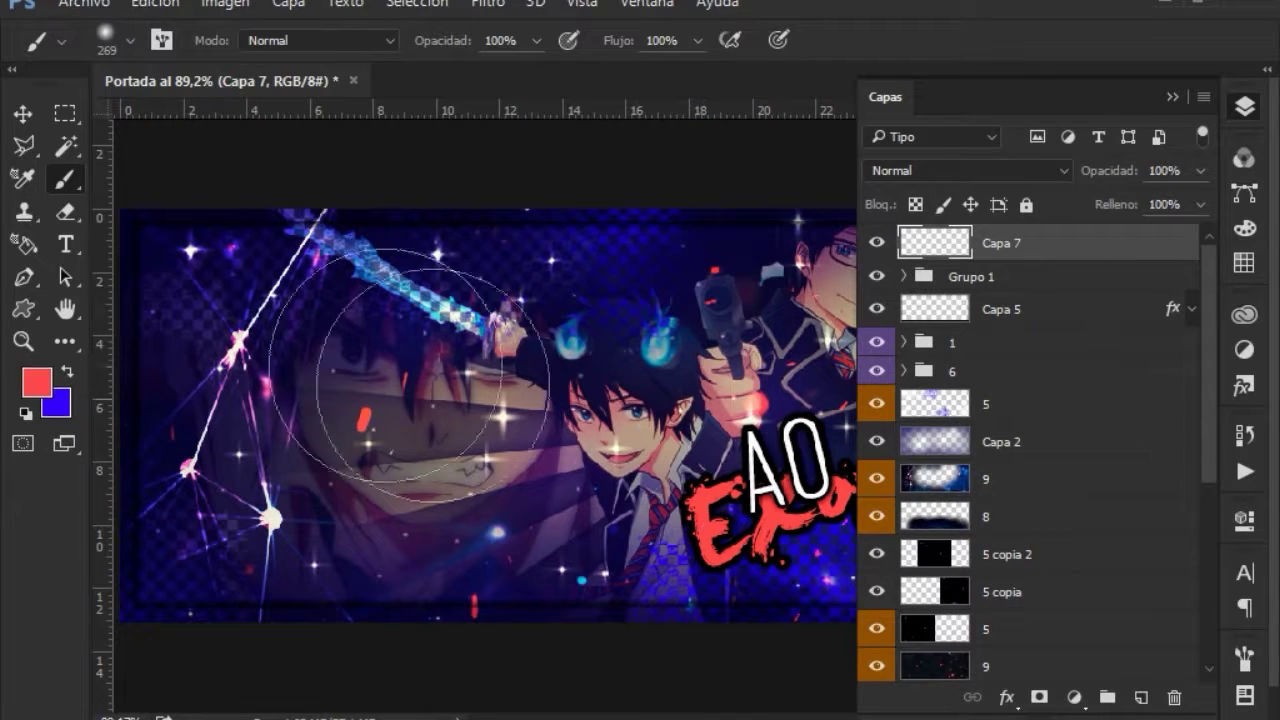
left_click(410, 330)
left_click(190, 580)
left_click(1140, 240)
left_click(938, 380)
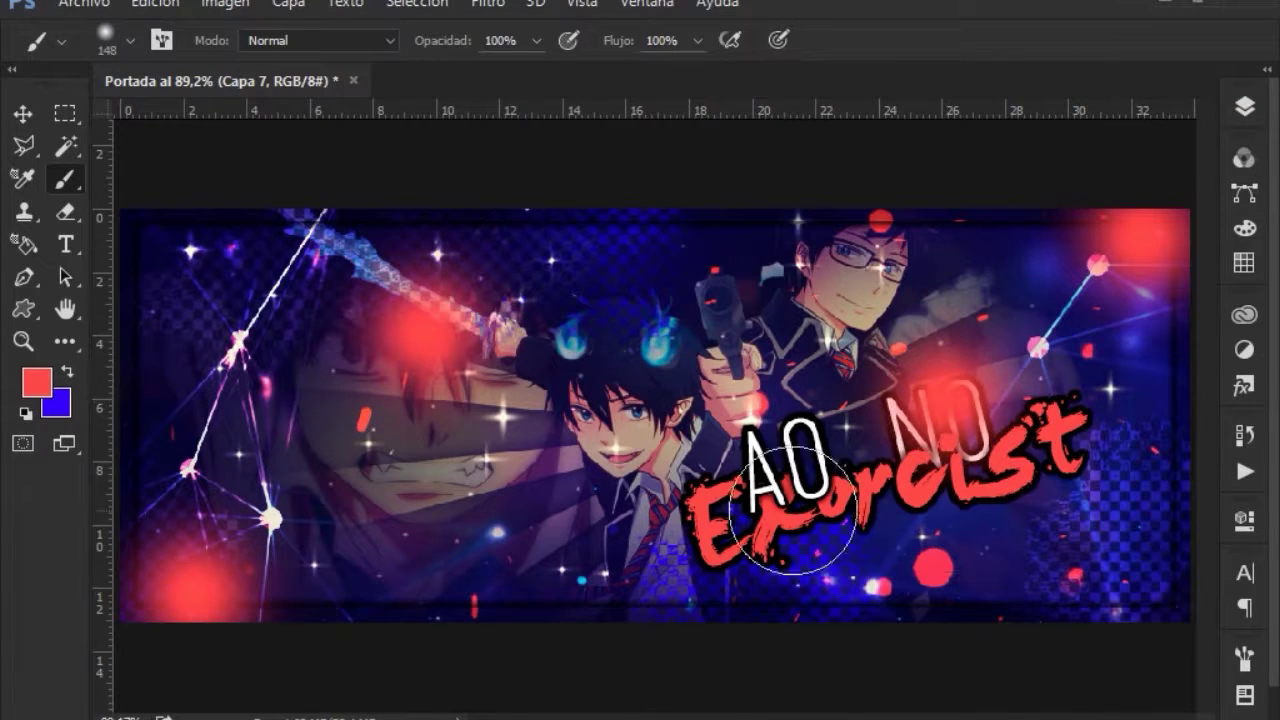
left_click(715, 590)
left_click(1030, 480)
left_click(725, 410)
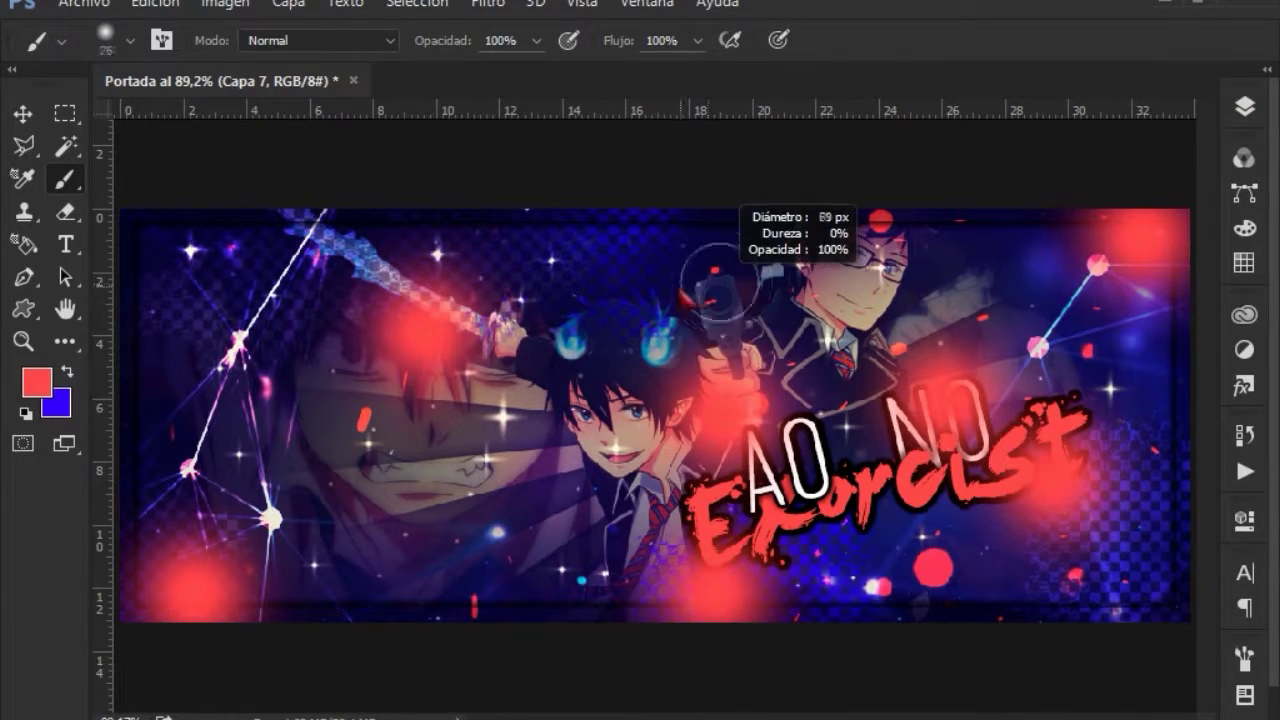
Step: Blend Capa 7 as Sobreexpos. lineal (Añadir) and stack it above Grupo 1
left_click(1245, 107)
left_click(966, 170)
left_click(925, 463)
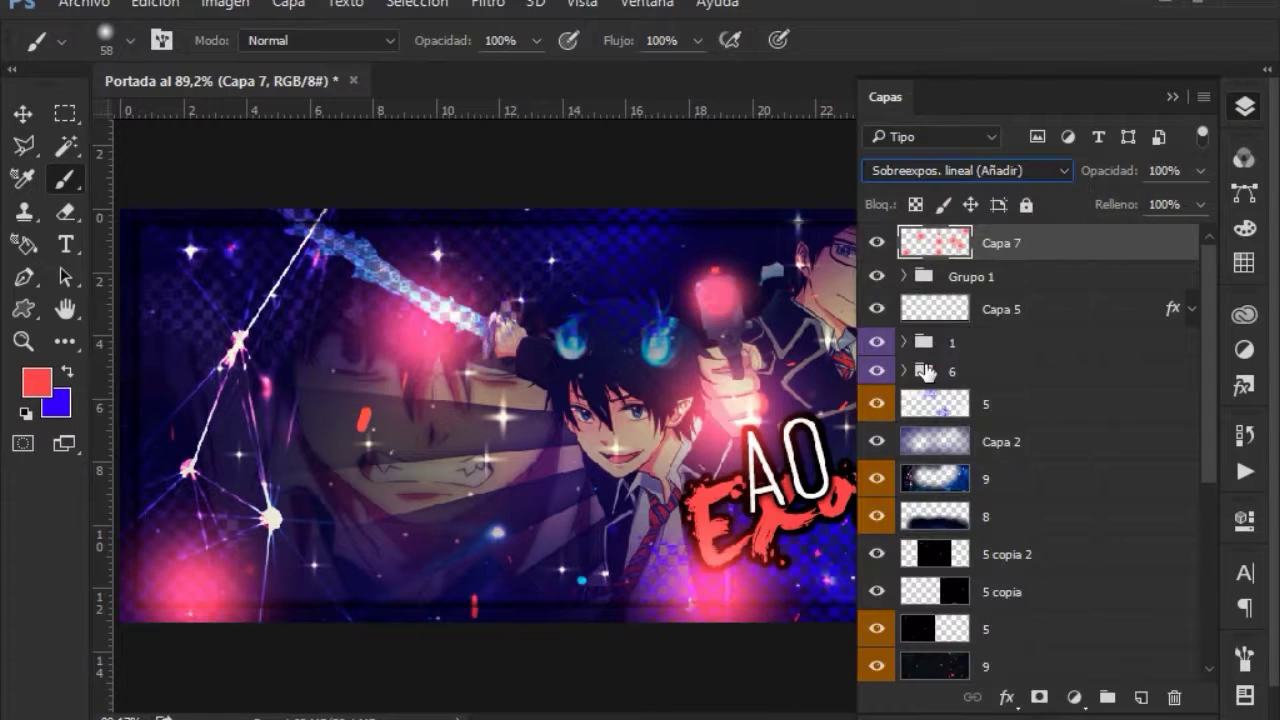
mouse_move(1000, 243)
left_mouse_down()
mouse_move(1087, 443)
mouse_move(1073, 456)
left_mouse_up()
left_click(1245, 107)
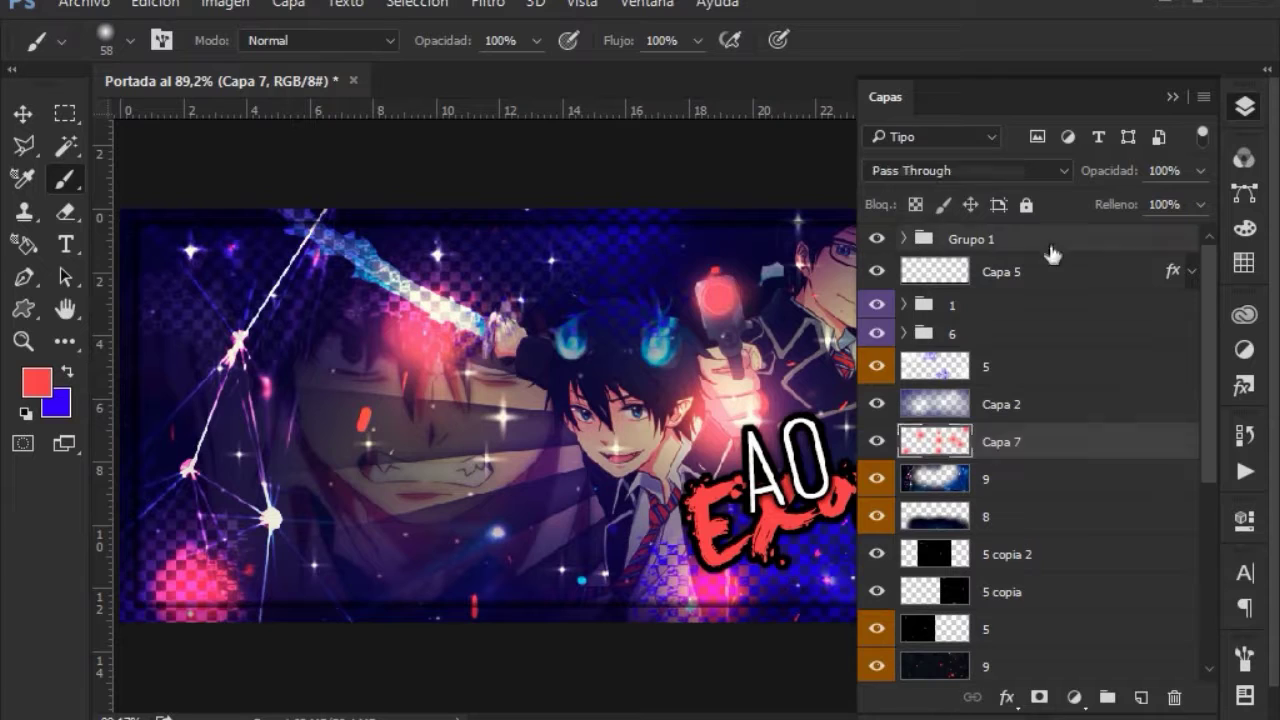
left_click_drag(1054, 245, 1026, 460)
left_click(1245, 107)
left_click(1000, 412)
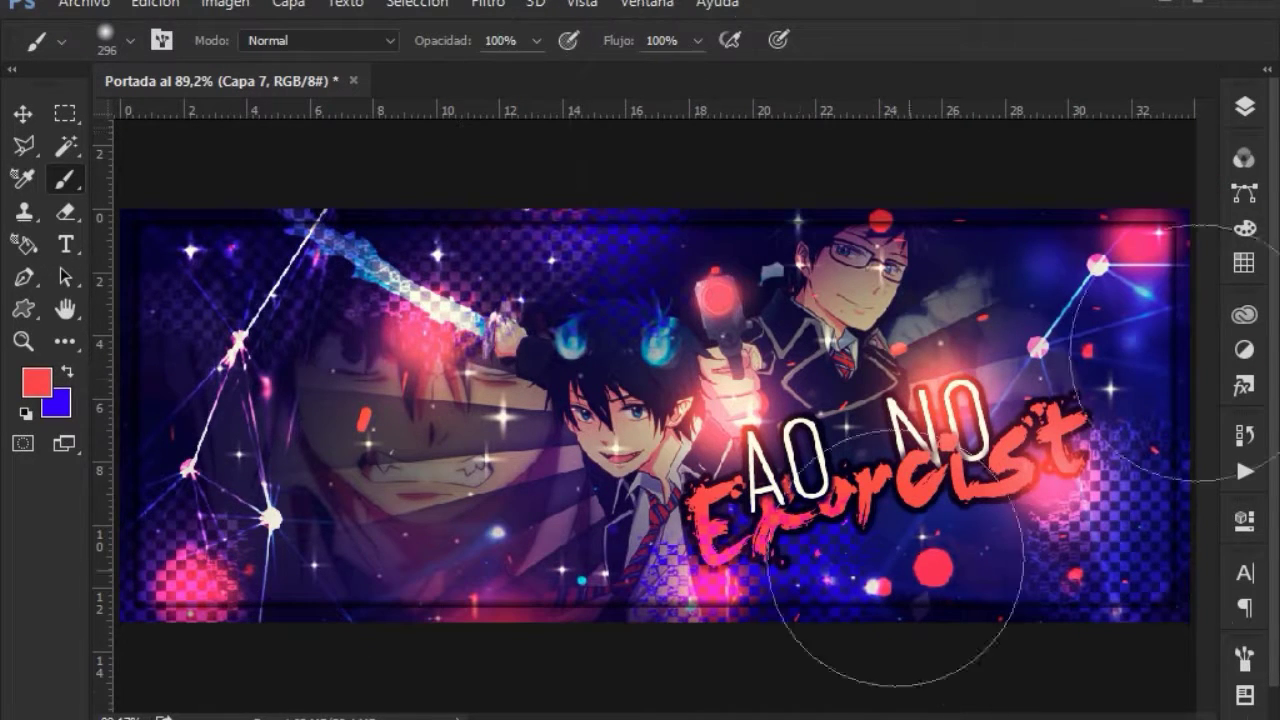
Step: Add a large pink glow top-left and trial Superponer, Luz fuerte, Mezcla definida and Trama blending
left_click(234, 279)
left_click(1245, 107)
left_click(960, 170)
left_click(945, 395)
key("Down")
key("Down")
key("Down")
key("Down")
key("Down")
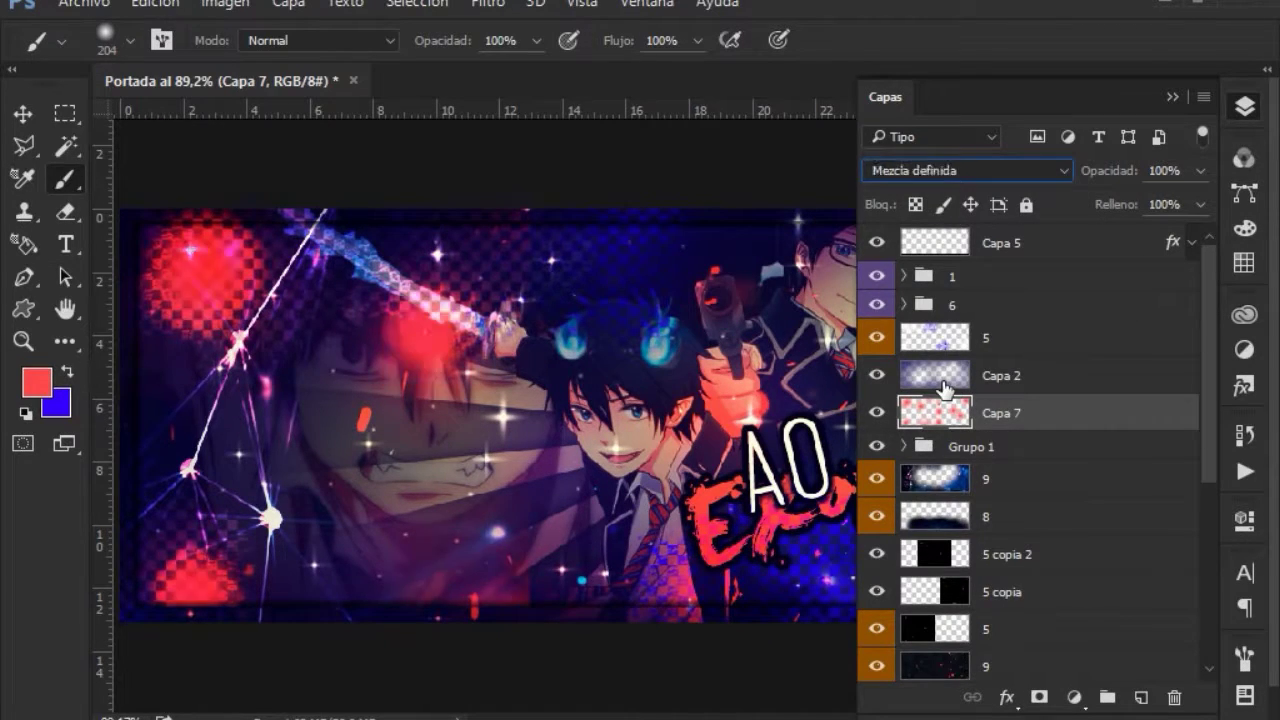
key("Up")
key("Up")
key("Up")
key("Up")
key("Up")
key("Up")
key("Down")
key("Up")
key("Up")
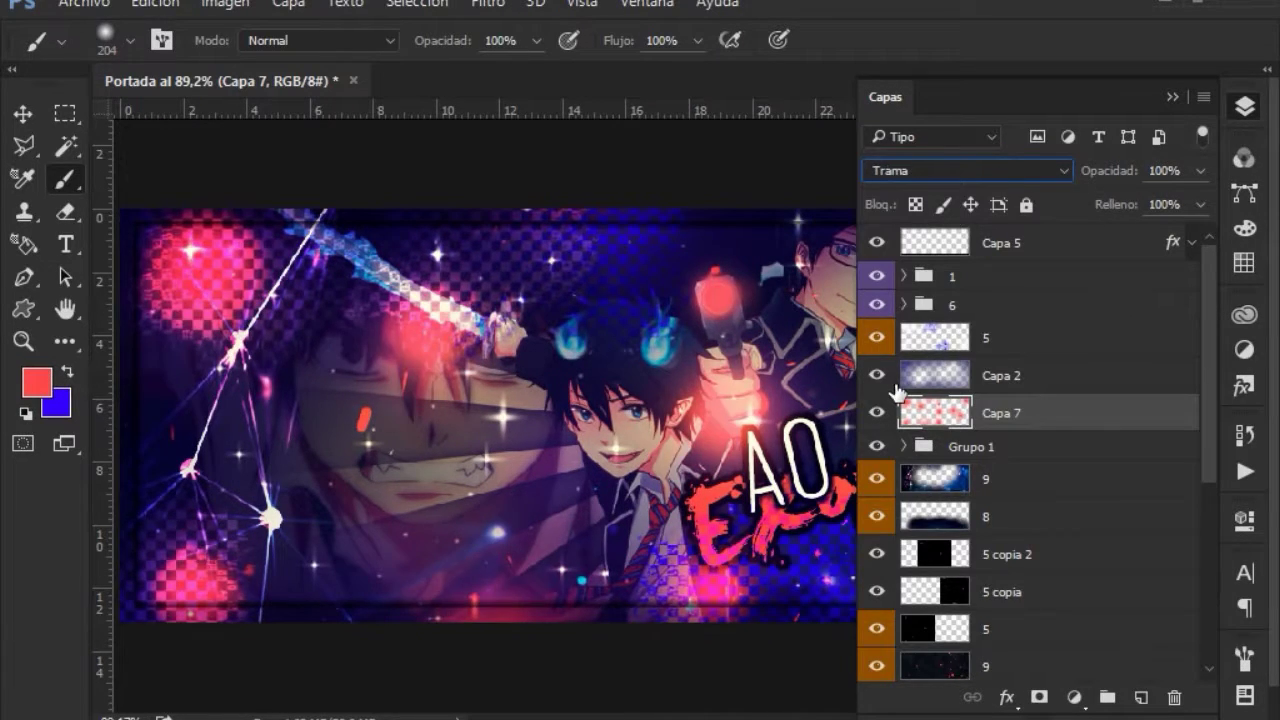
key("Down")
key("Down")
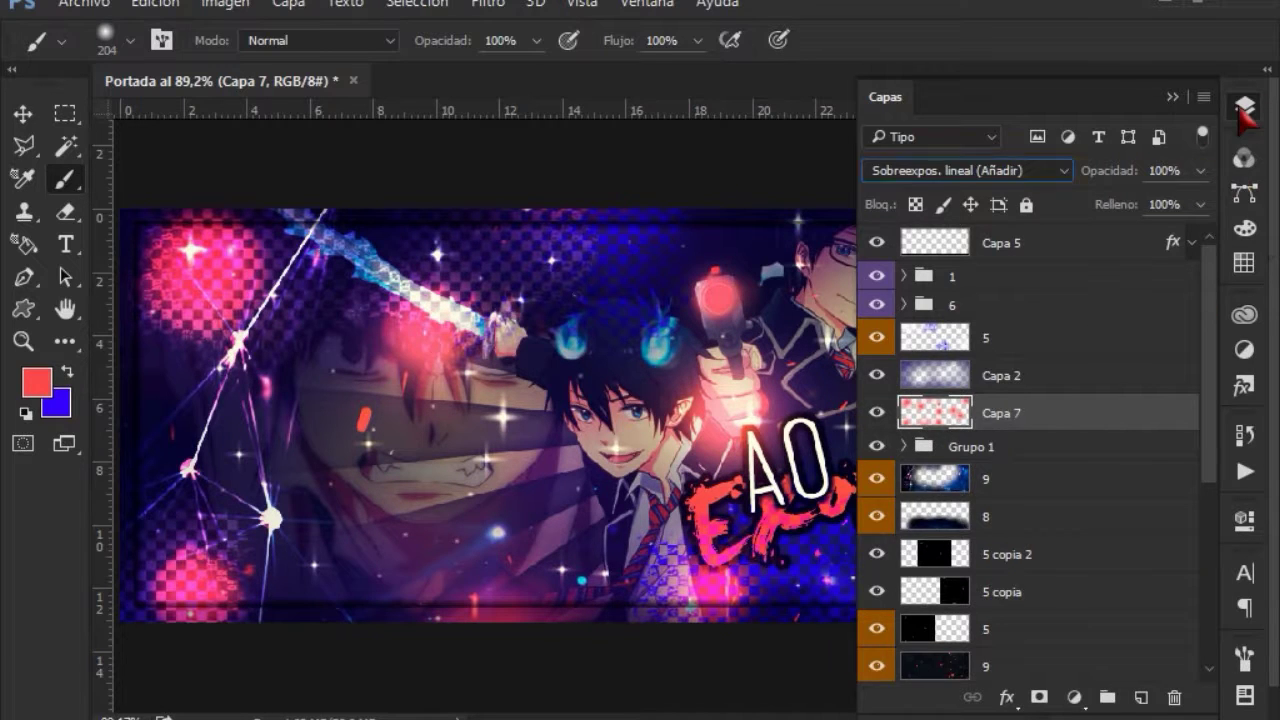
left_click(1240, 112)
left_click(1240, 112)
Step: Lasso the left area of the maxresdefault copia layer onto a new layer, then undo it
left_click(1040, 445)
scroll(1174, 560, "down", 5)
left_click(1174, 551)
key("l")
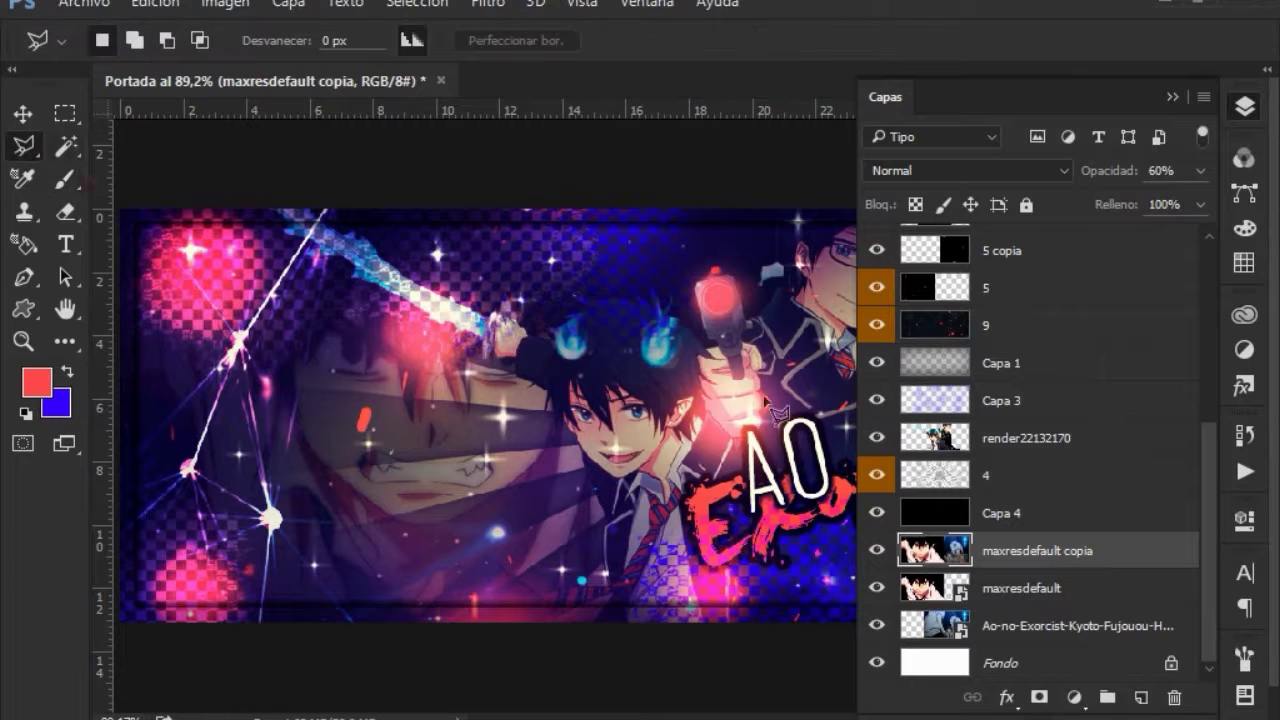
double_click(256, 152)
key("ctrl+j")
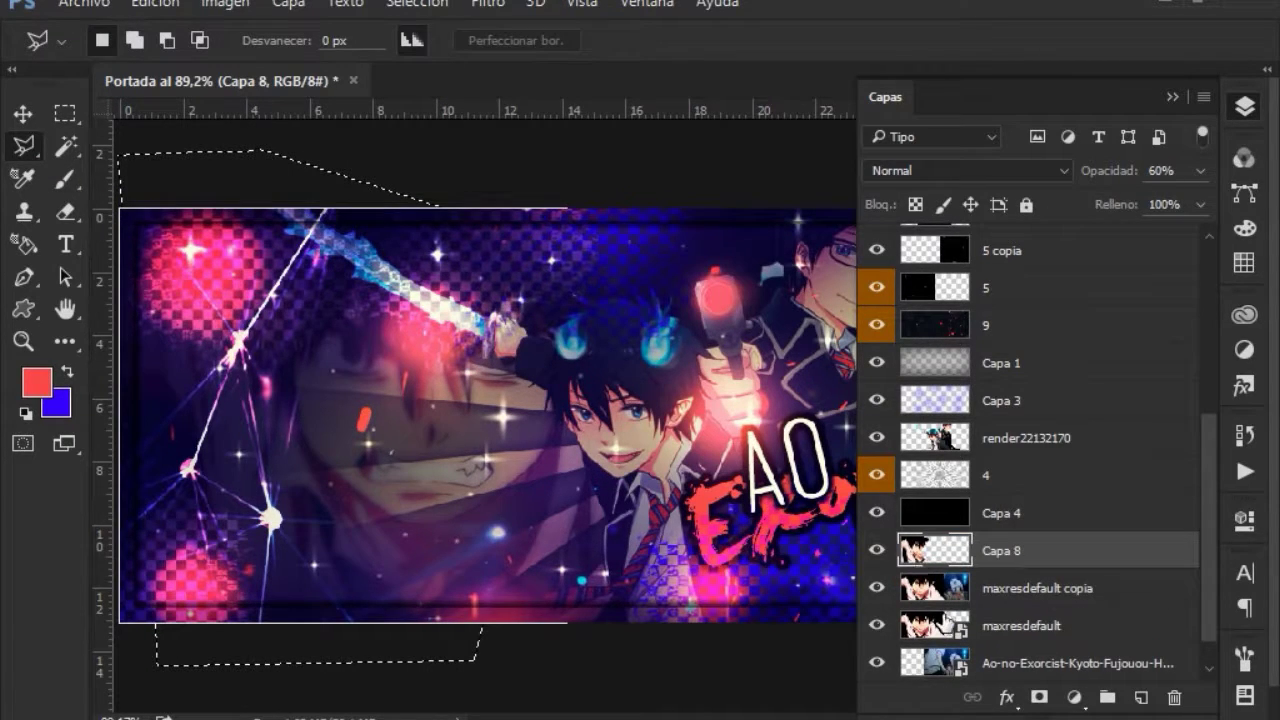
key("v")
key("ctrl+z")
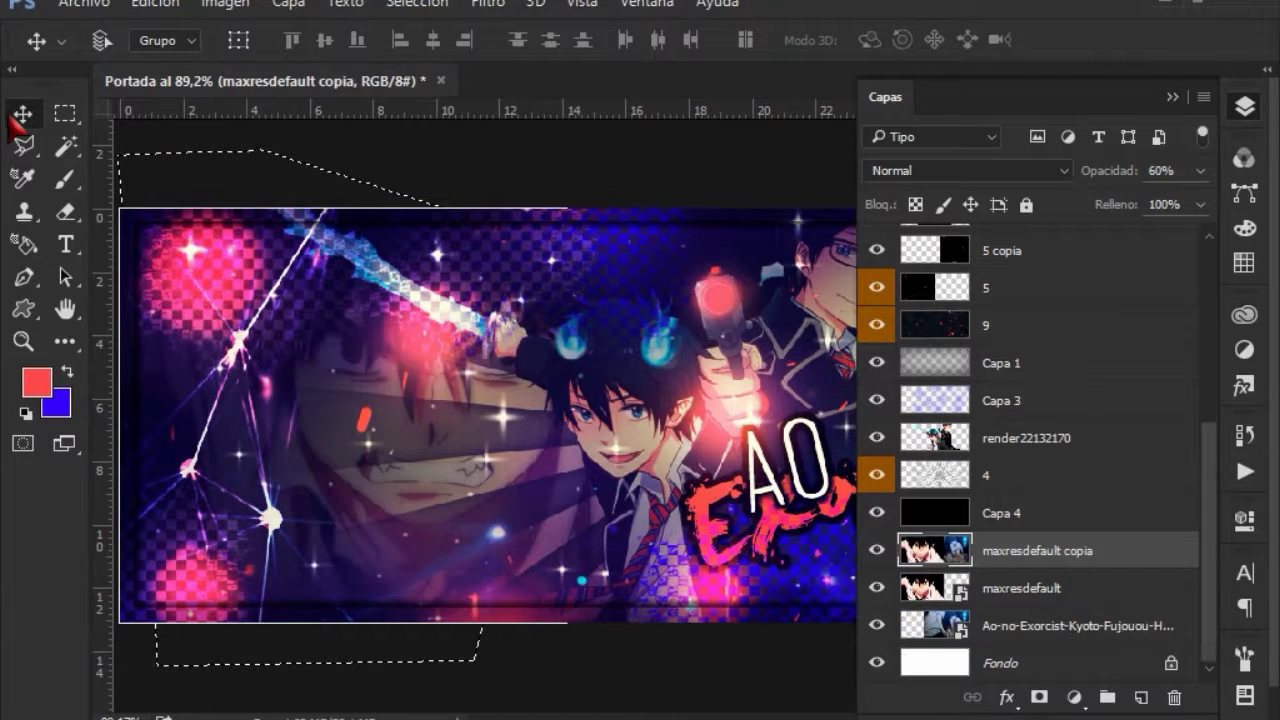
Step: Duplicate the render22132170 character, nudge the copy up-left, and limit each copy's channels, turning off G on one
scroll(1150, 480, "up", 1)
left_click(1090, 457)
key("ctrl+j")
key("ctrl+j")
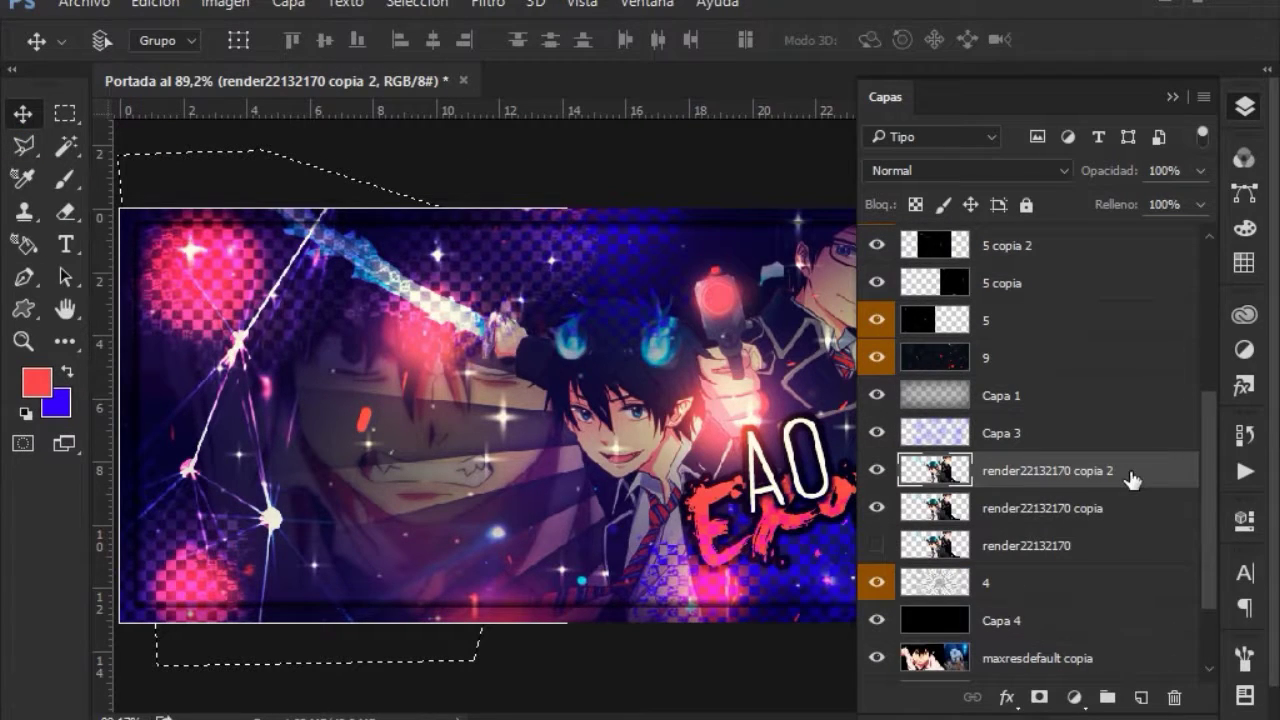
key("Left")
key("Left")
key("Left")
key("Up")
key("Up")
key("Up")
double_click(1150, 470)
left_click(596, 225)
left_click(1069, 84)
double_click(1150, 507)
left_click(646, 225)
left_click(1069, 84)
Step: Review the render split result, then delete both render copies
left_click(1245, 107)
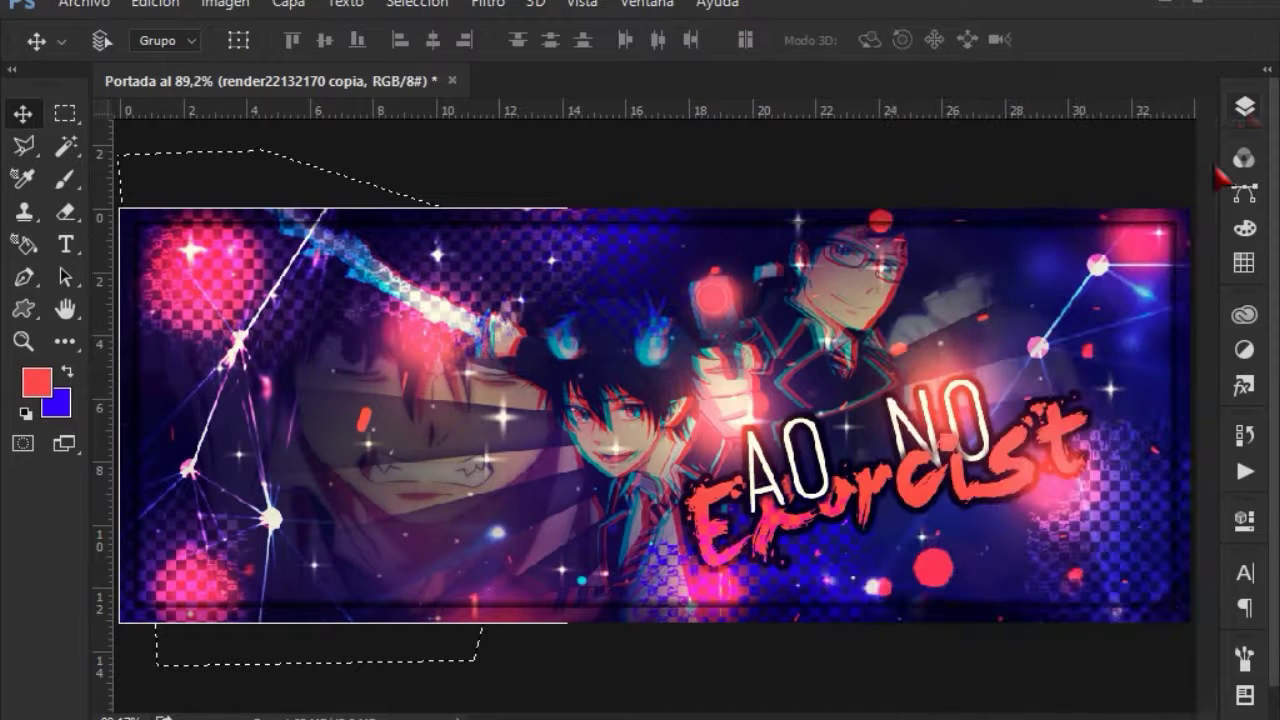
left_click(1245, 107)
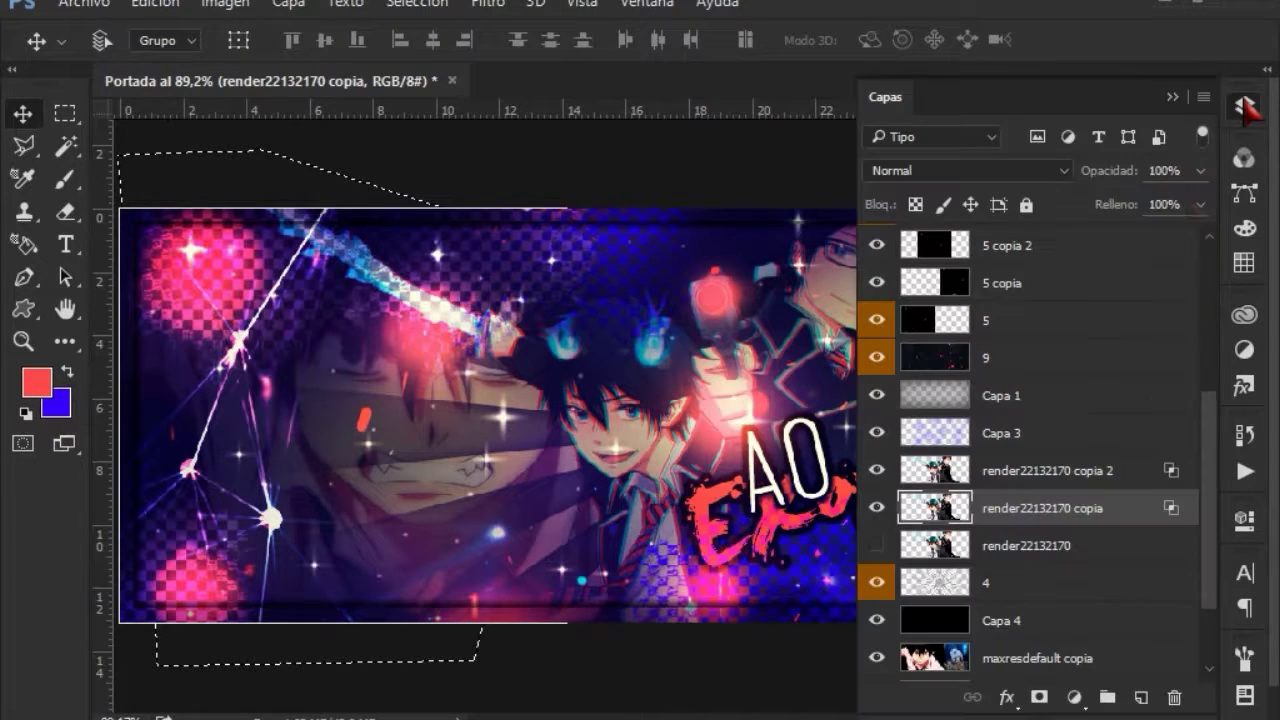
left_click(980, 470, "shift")
key("Delete")
Step: Duplicate maxresdefault and maxresdefault copia and group the copies into Grupo 2 and Grupo 3
left_click(1140, 587)
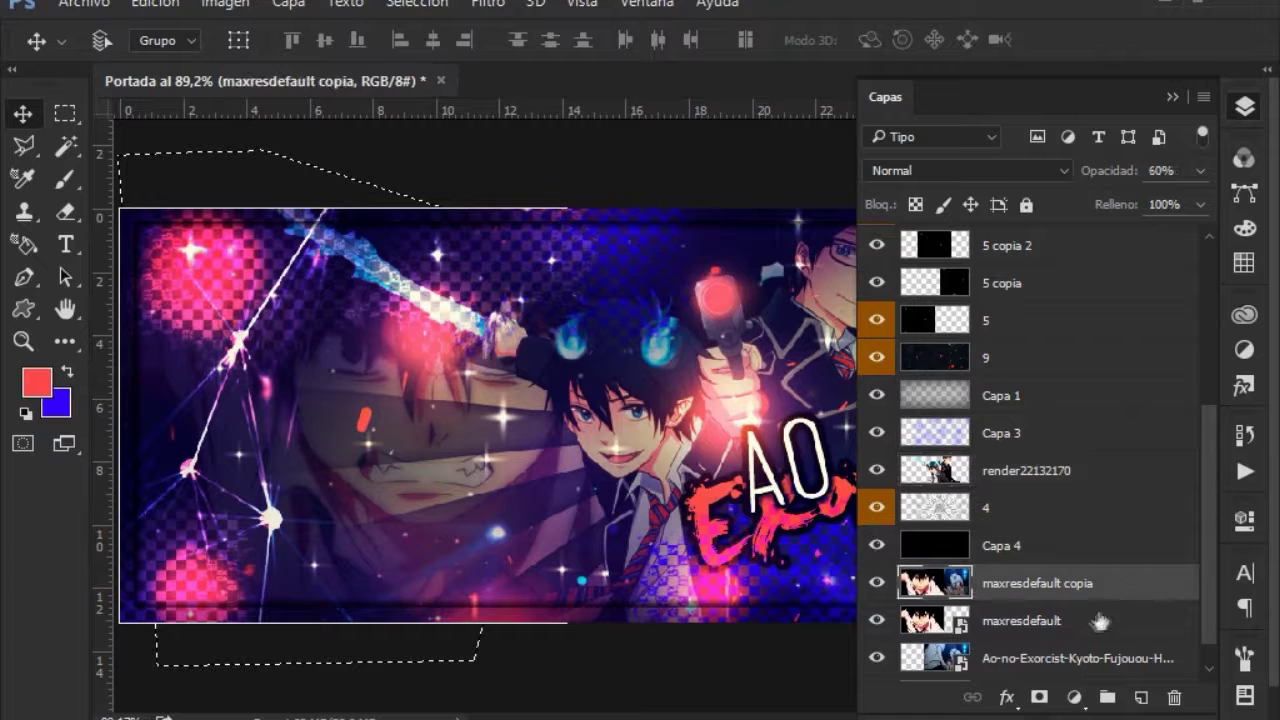
left_click(1100, 620, "shift")
key("ctrl+j")
scroll(1163, 451, "down", 3)
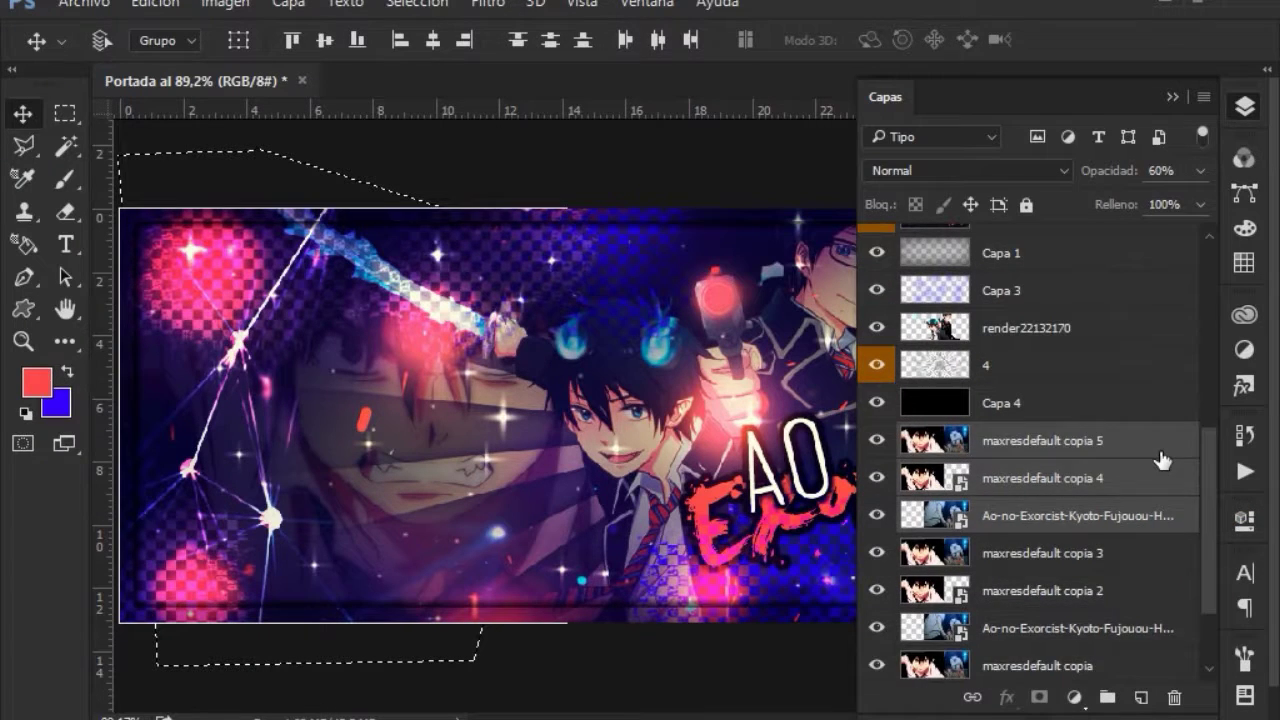
key("ctrl+g")
left_click(1040, 469)
left_click(1018, 545, "shift")
key("ctrl+g")
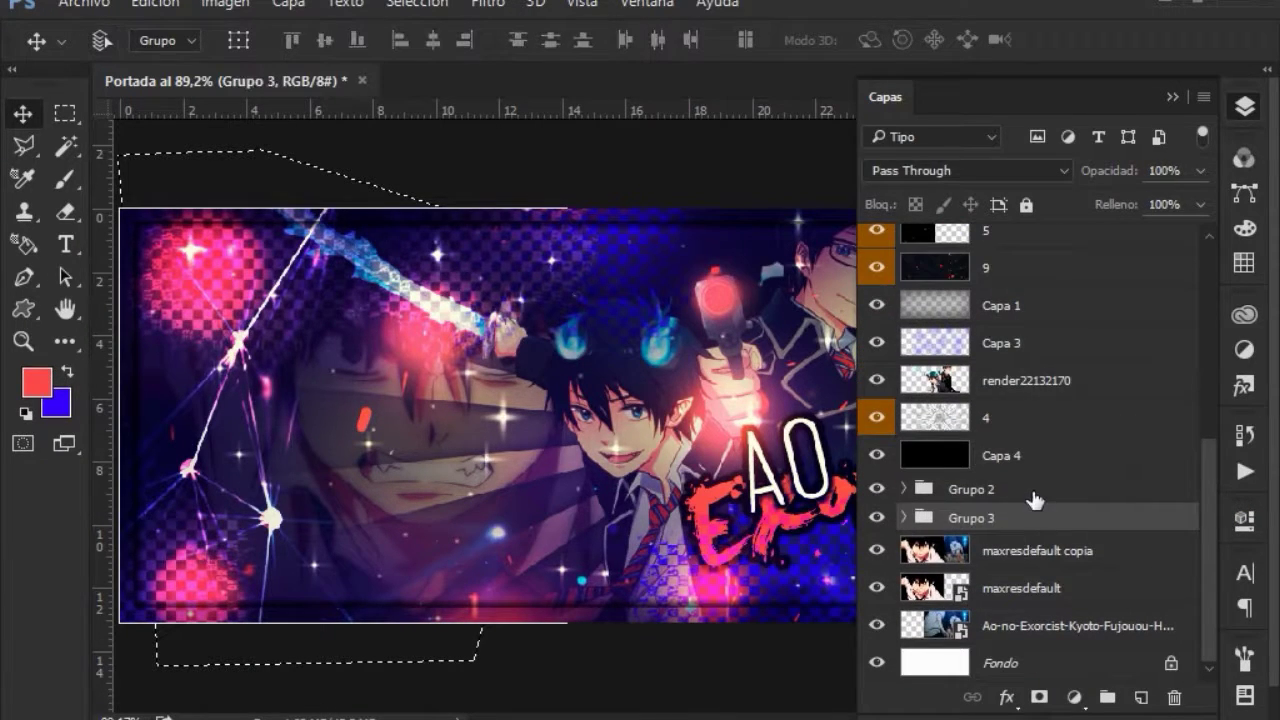
Step: Turn off a colour channel in Grupo 3's Blending Options, keeping Grupo 2's channel settings
double_click(1040, 488)
key("Return")
double_click(1040, 517)
left_click(708, 218)
left_click(1100, 85)
left_click(1030, 494)
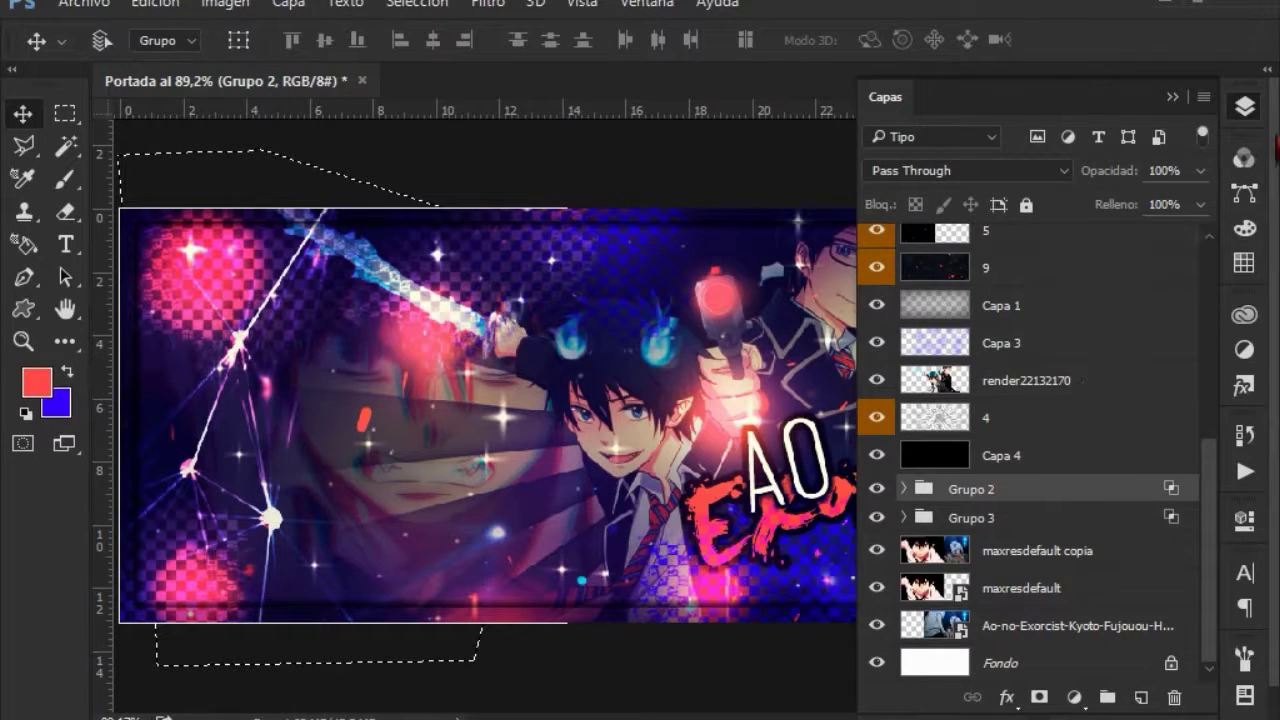
Step: Set Capa 4 to 50% opacity and view the finished banner
left_click(1245, 108)
left_click(1245, 108)
key("alt+bracketright")
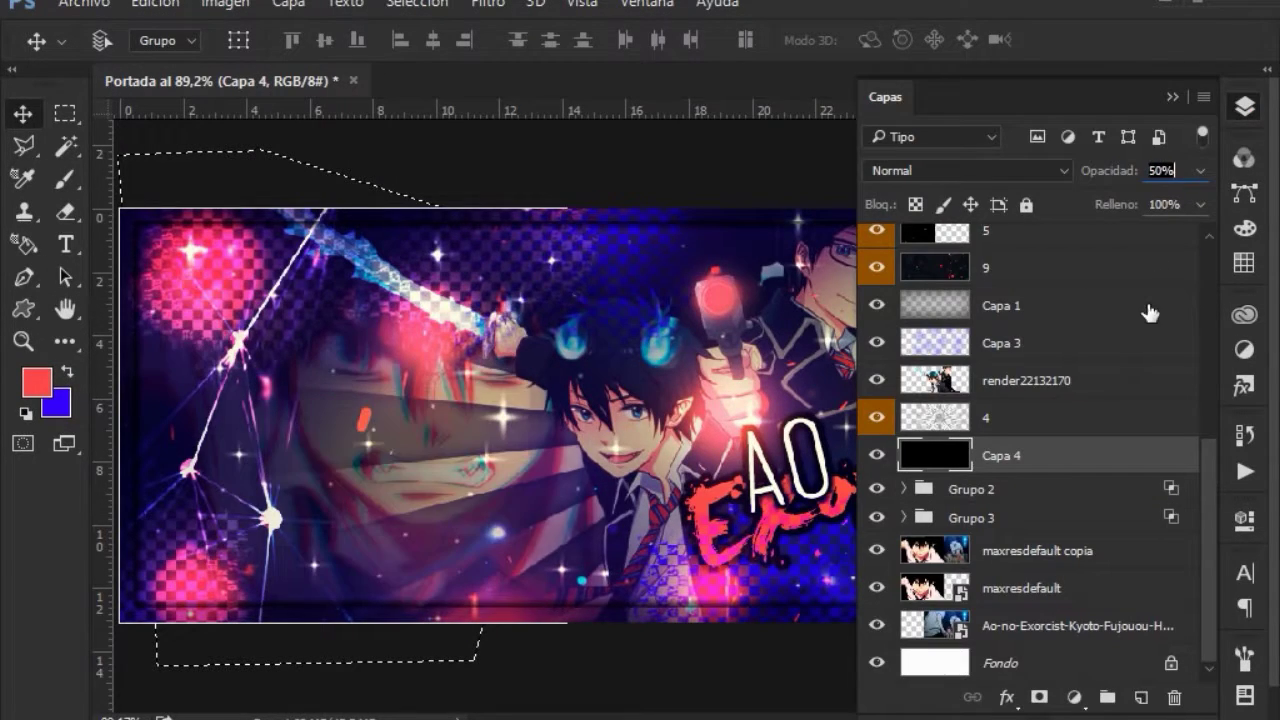
left_click(1245, 108)
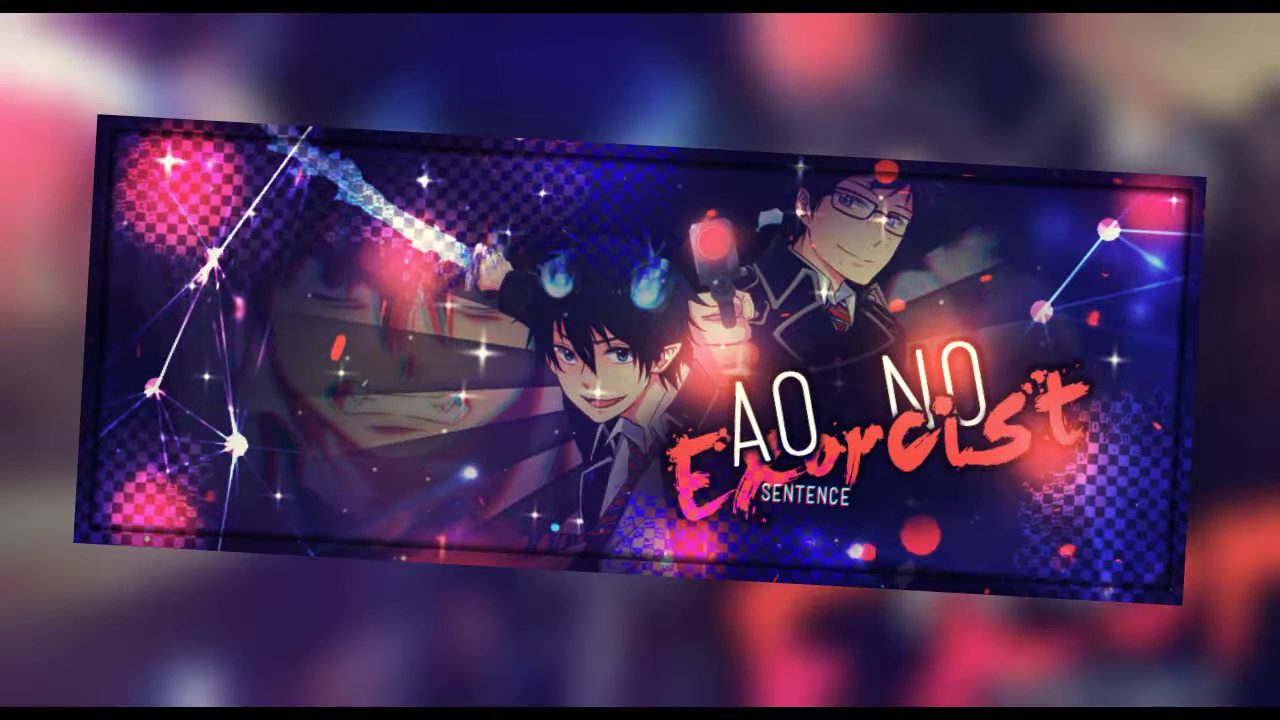